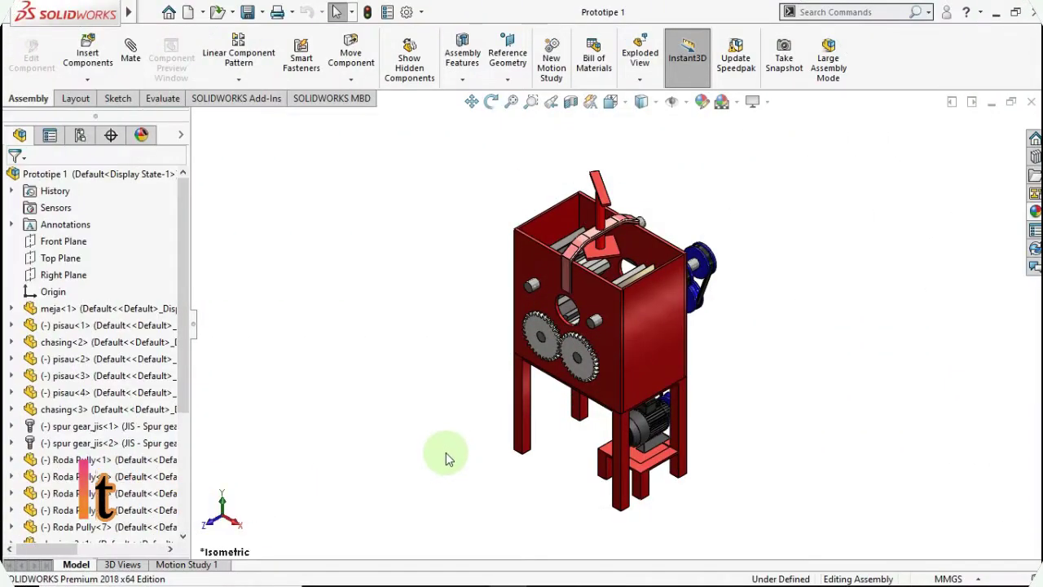
- Orbit and zoom the red machine to face the belts and blue pulleys on its side
drag(449, 459, 349, 366)
drag(280, 313, 396, 435)
mouse_move(487, 342)
middle_down()
mouse_move(465, 318)
mouse_move(384, 302)
mouse_move(334, 380)
mouse_move(350, 440)
middle_up()
scroll(585, 326, down, 5)
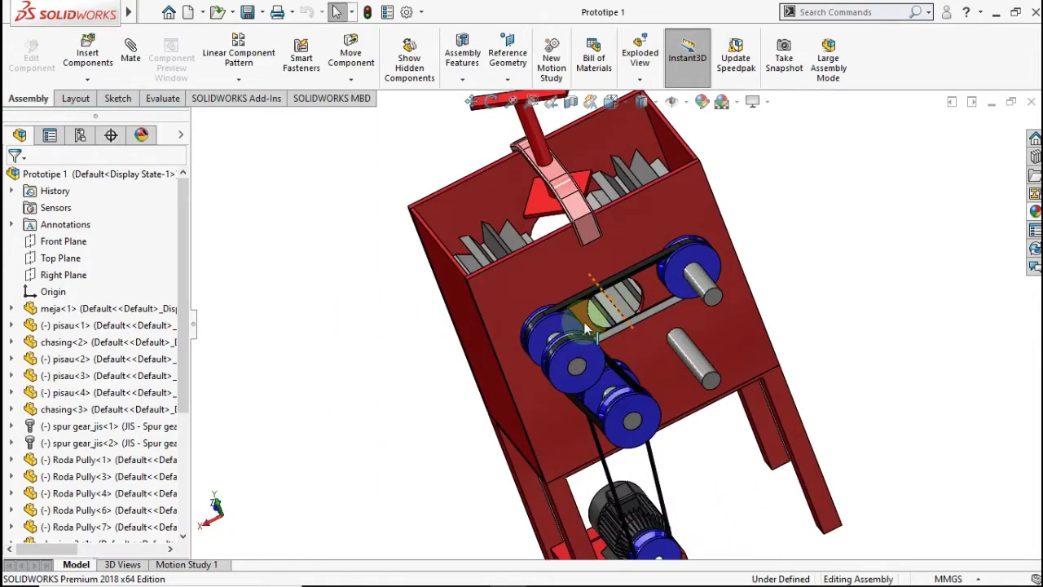
mouse_move(574, 326)
mouse_down()
mouse_move(493, 359)
mouse_move(626, 360)
mouse_move(584, 263)
mouse_move(666, 296)
mouse_move(686, 235)
mouse_move(689, 334)
mouse_up()
- Delete the belt part contained in the Belt3 feature
click(804, 263)
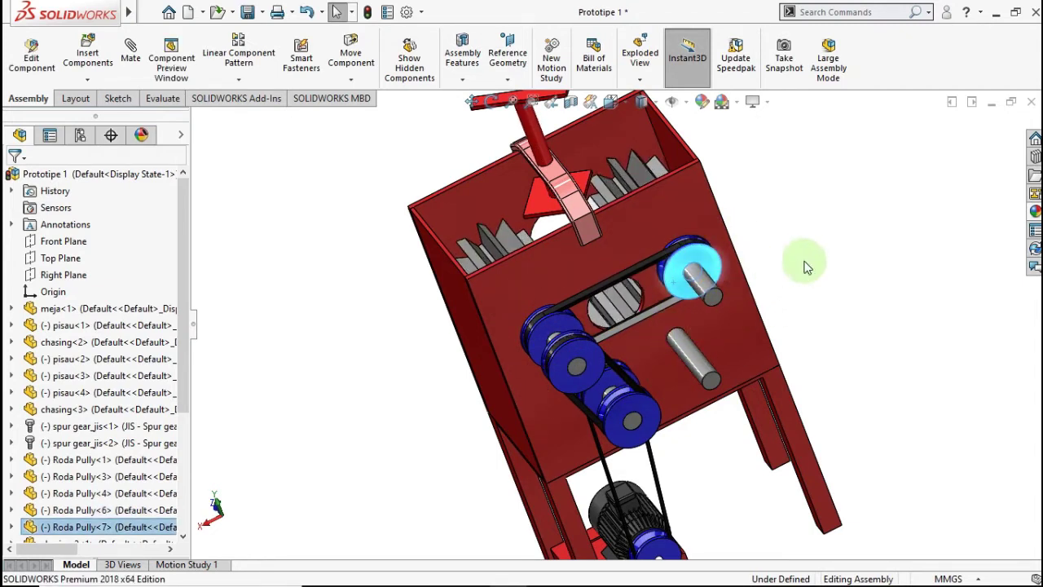
scroll(72, 436, down, 2)
scroll(72, 436, down, 2)
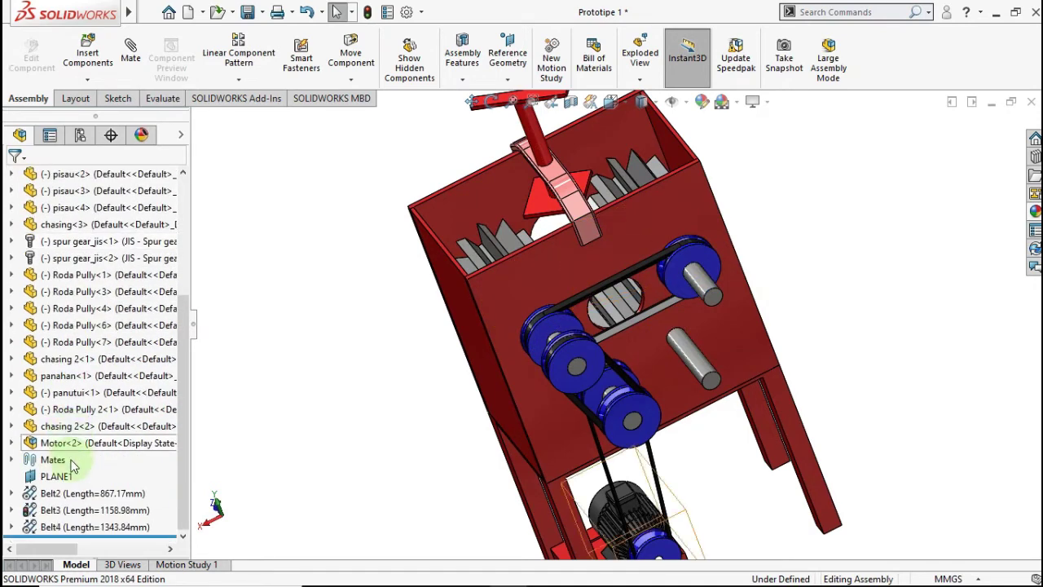
click(12, 511)
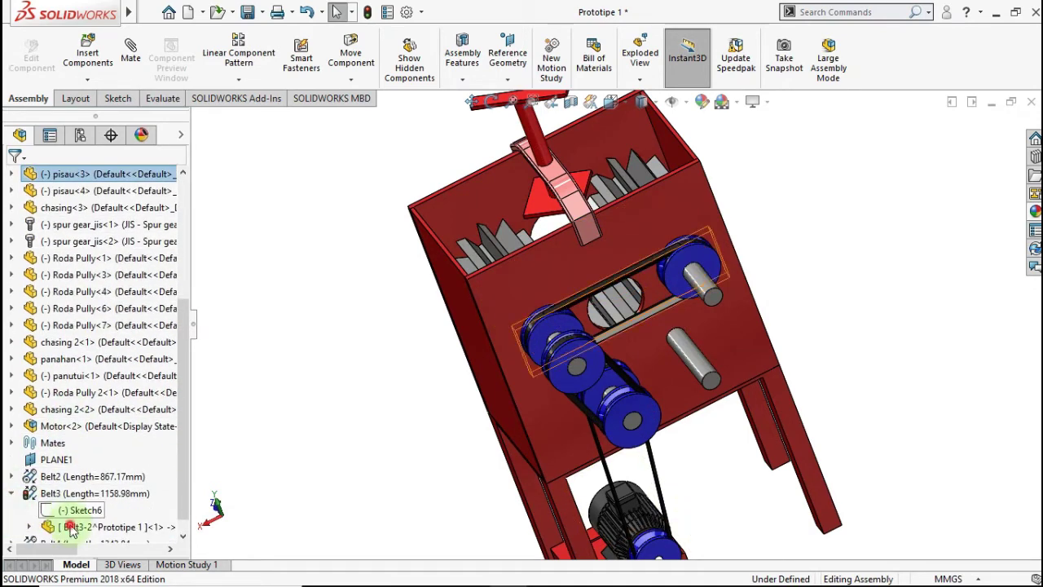
click(92, 527)
right_click(92, 527)
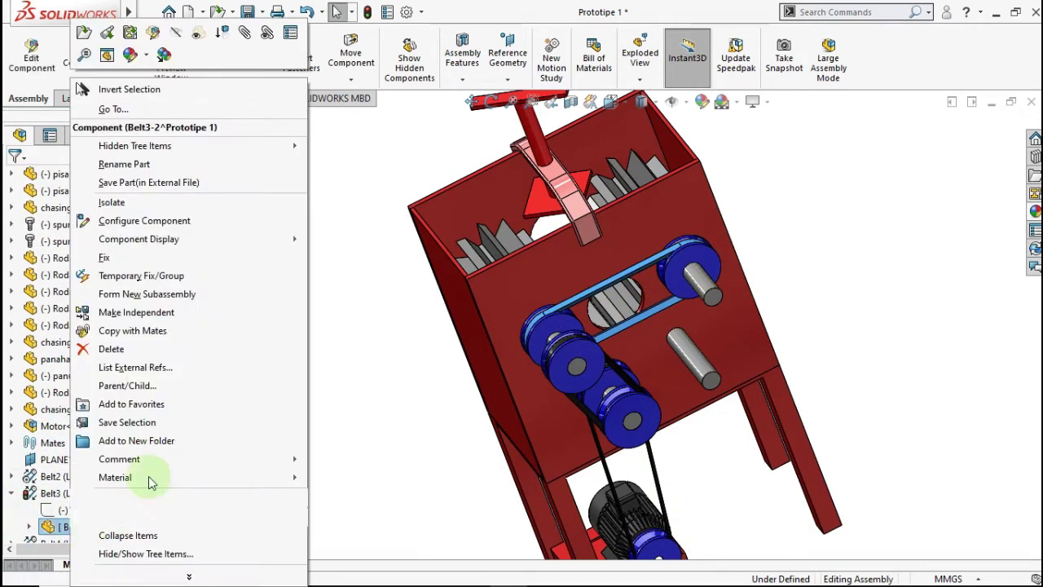
click(156, 346)
click(619, 225)
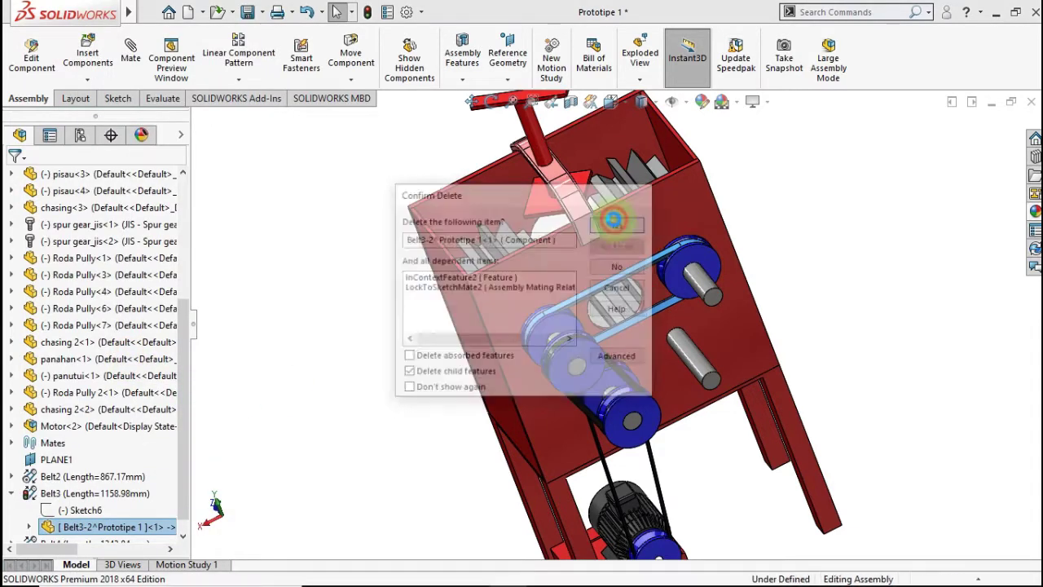
- Delete the Belt3 feature, leaving only Belt2 and Belt4
click(86, 494)
right_click(85, 494)
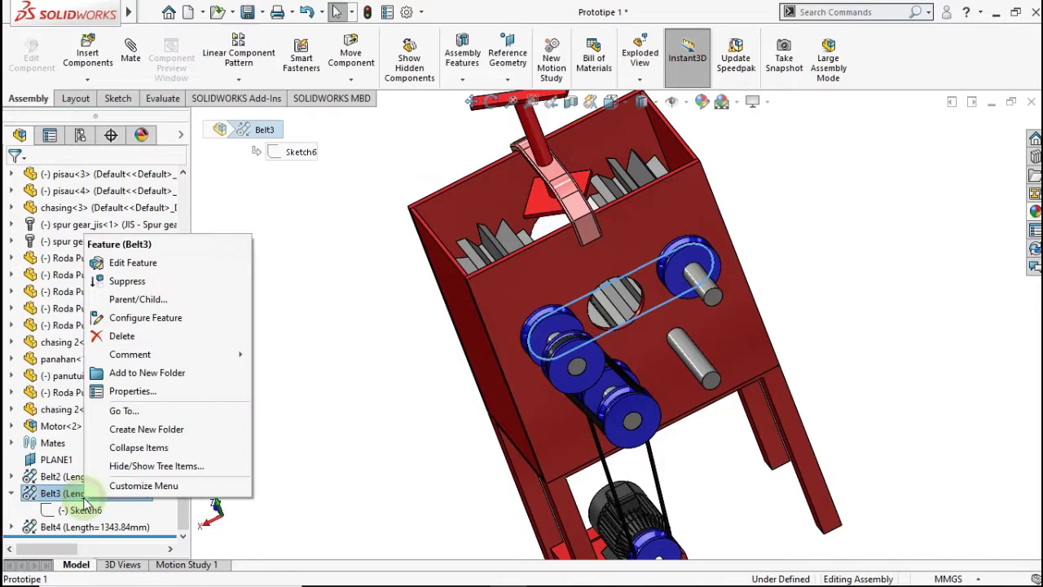
click(124, 335)
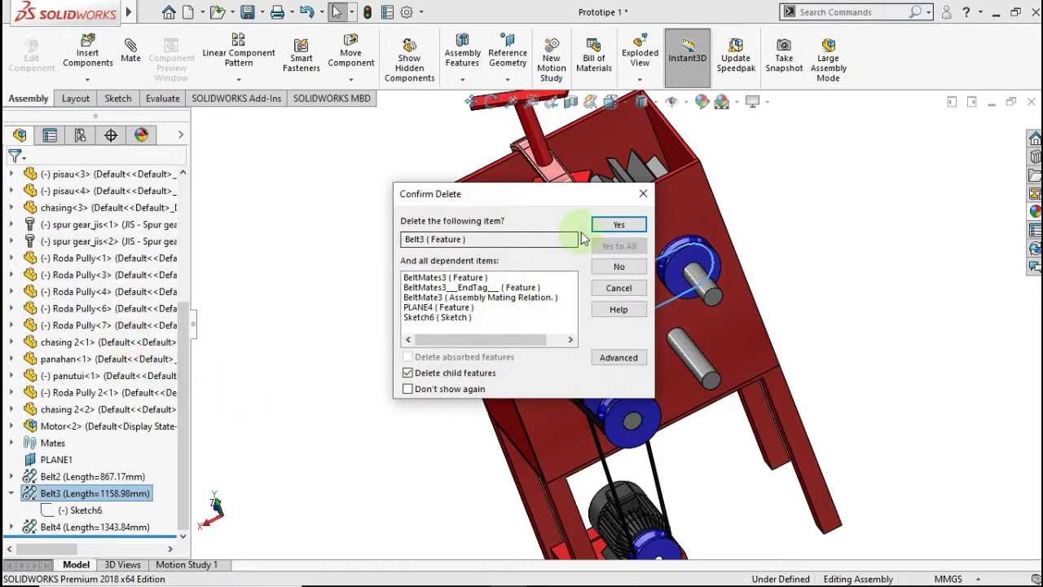
click(613, 226)
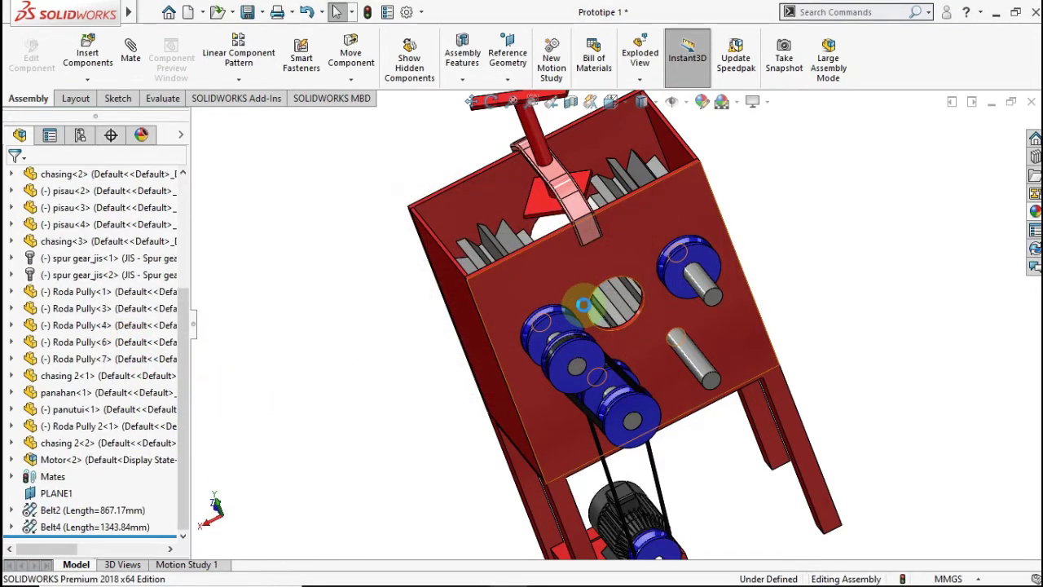
scroll(569, 323, down, 2)
- Orbit in on the pulleys and begin a new reference plane
scroll(574, 322, down, 2)
middle_drag(576, 321, 905, 334)
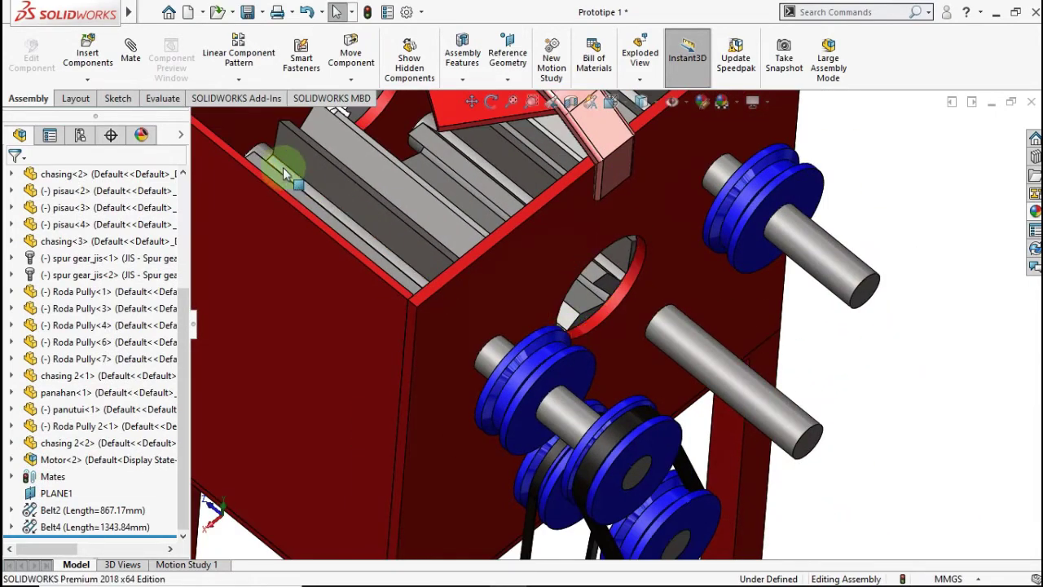
click(283, 171)
click(349, 86)
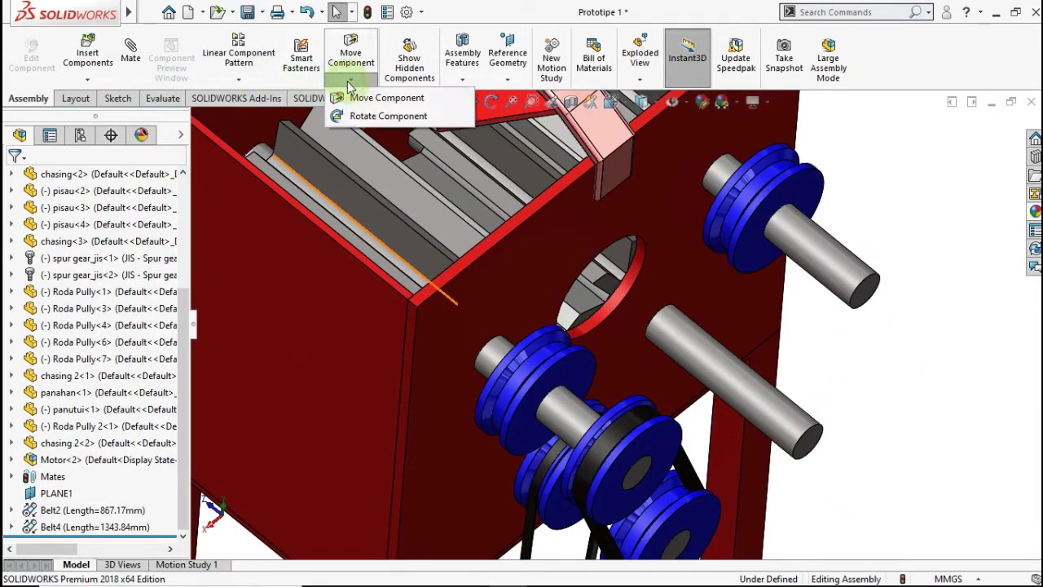
click(487, 82)
click(507, 79)
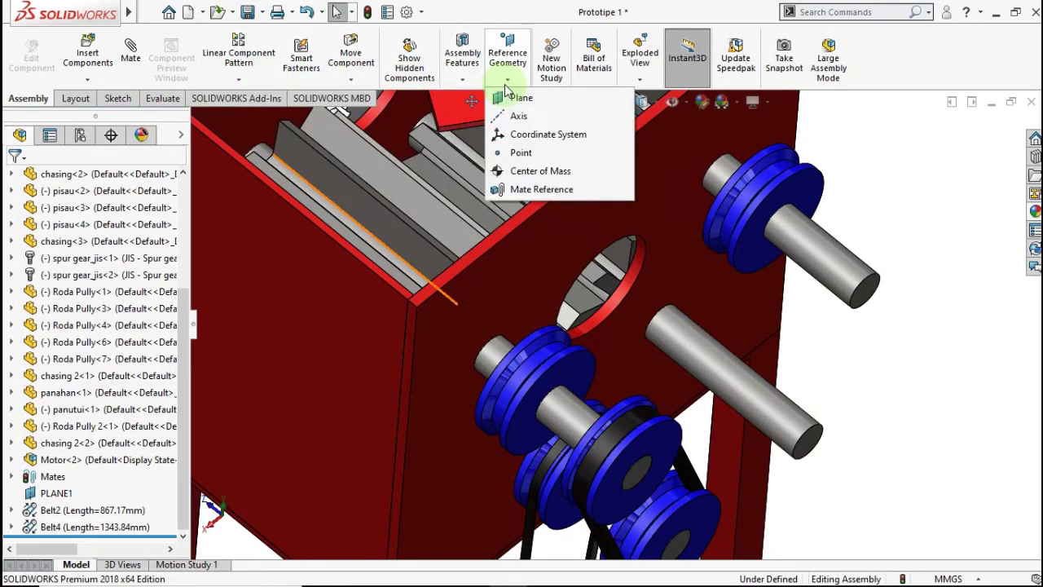
click(506, 395)
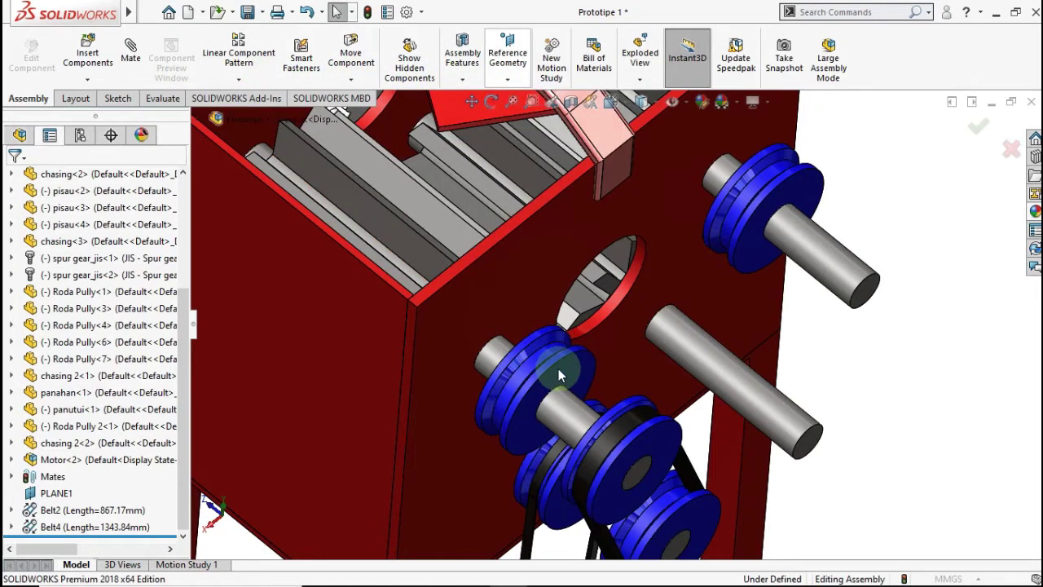
- Define PLANE6 midway between two faces of Roda Pully-6 and accept it
scroll(558, 369, down, 3)
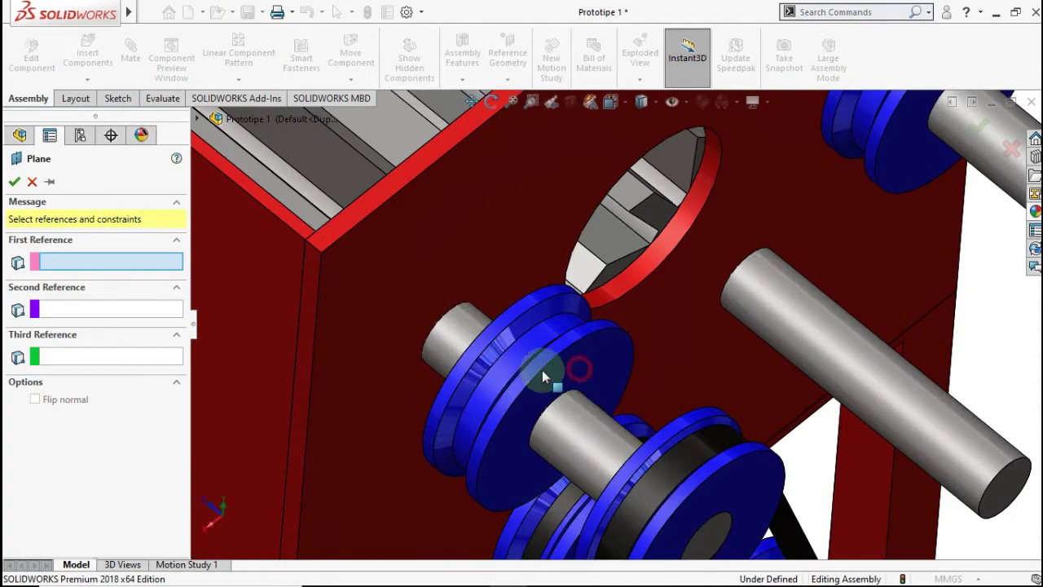
click(542, 372)
mouse_move(454, 366)
middle_down()
mouse_move(505, 405)
mouse_move(521, 383)
middle_up()
click(484, 414)
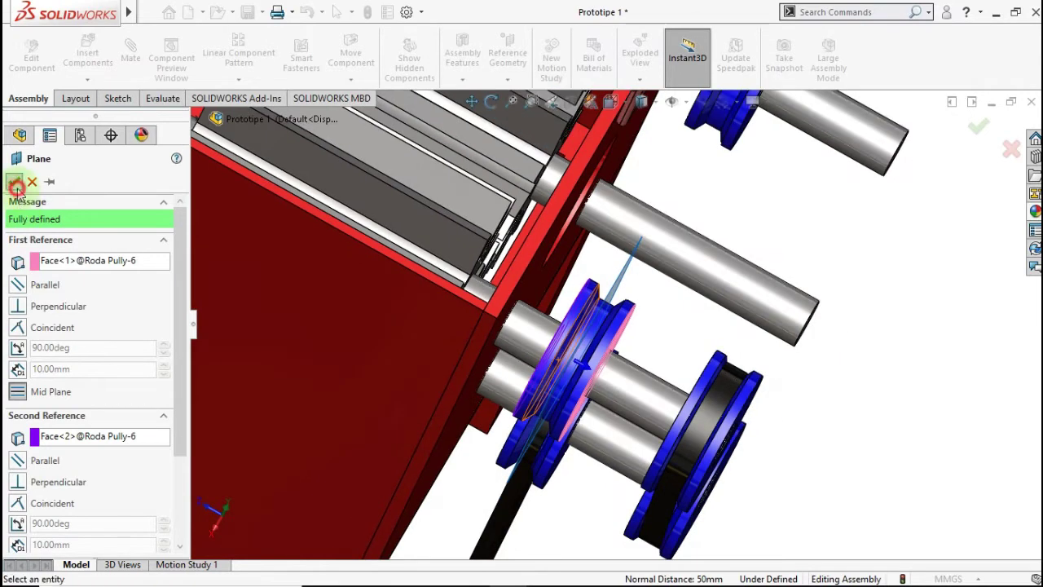
click(14, 184)
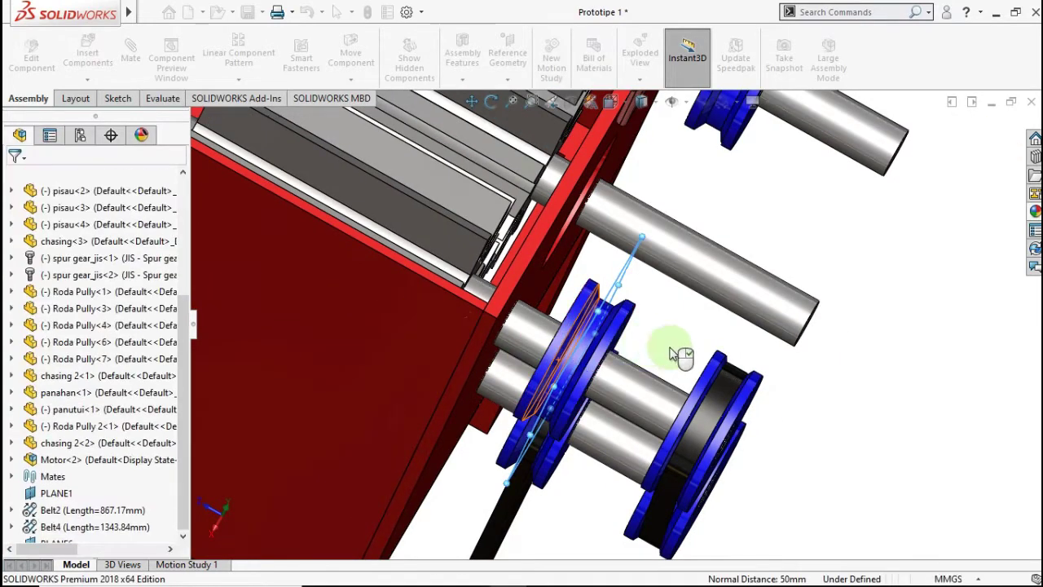
middle_drag(783, 368, 857, 381)
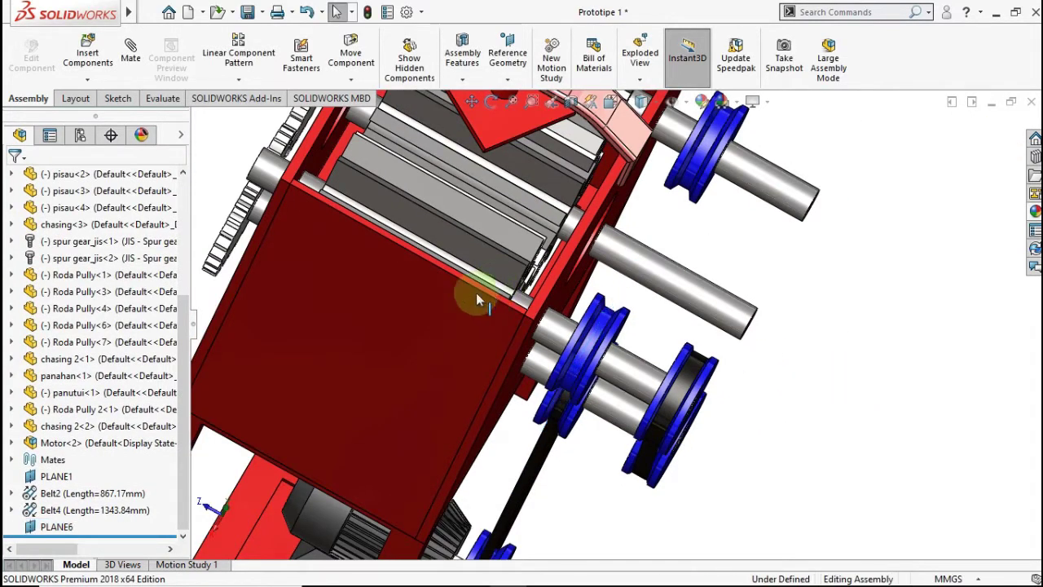
- Insert new part Part1 on PLANE1, past the template warnings, and exit its empty sketch
click(83, 78)
click(91, 116)
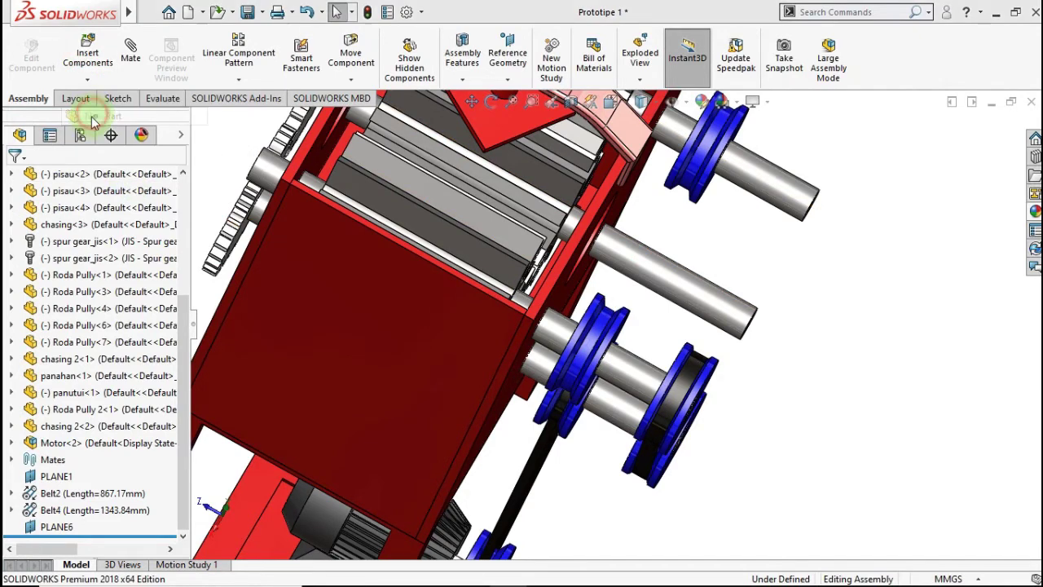
click(564, 318)
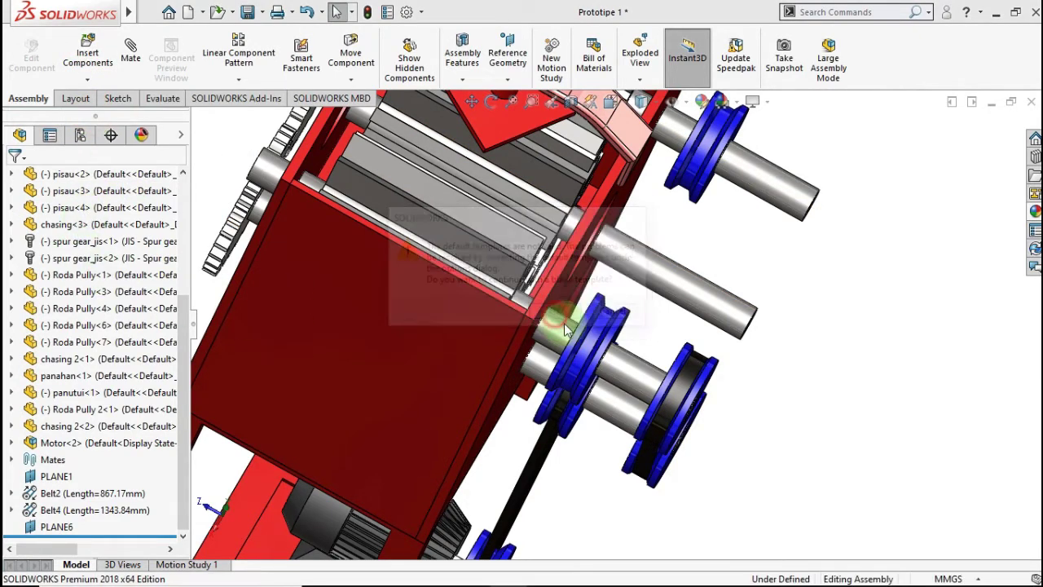
click(621, 324)
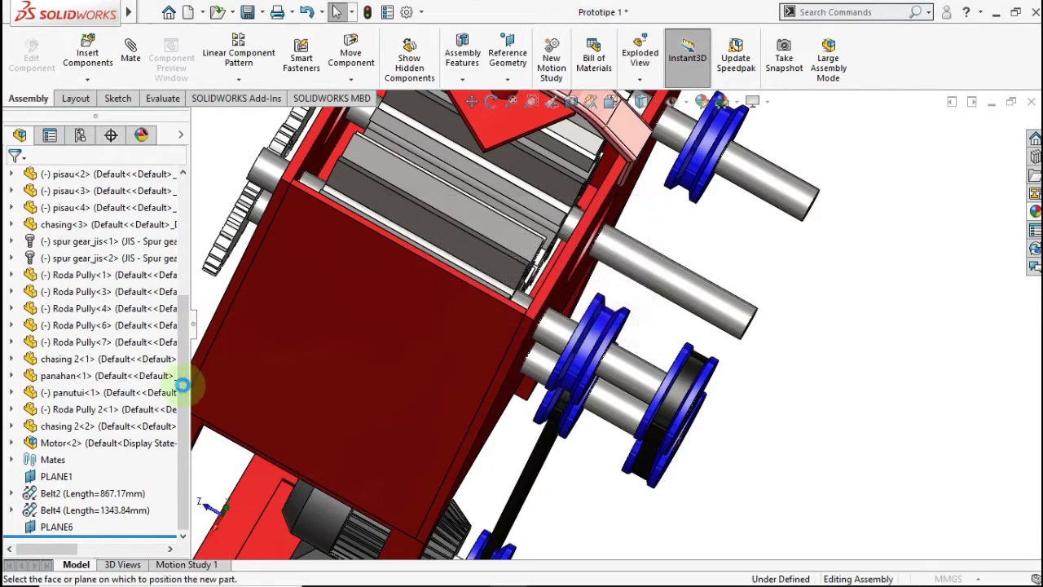
click(61, 479)
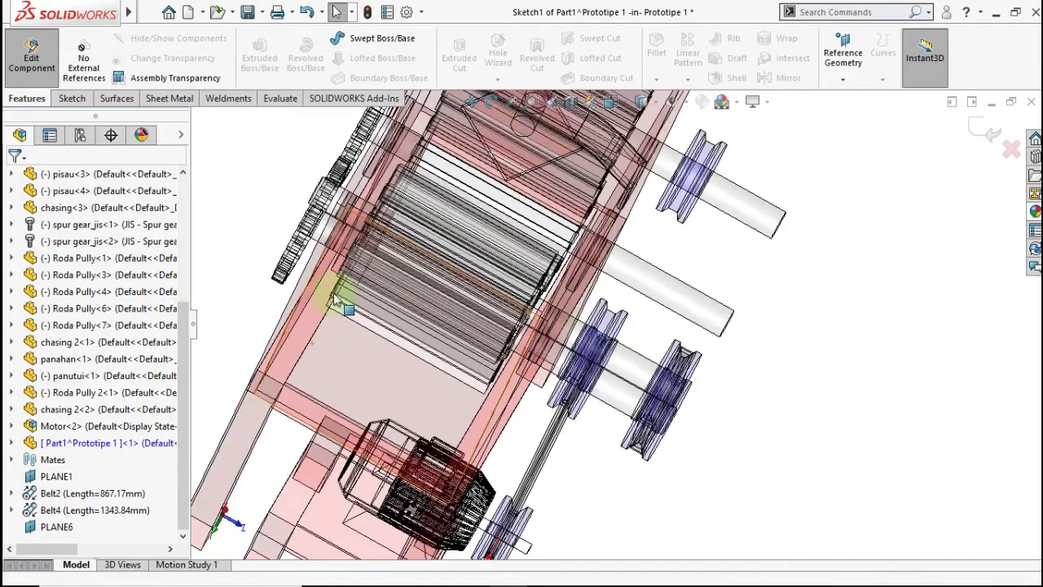
mouse_move(722, 338)
middle_down()
mouse_move(629, 203)
mouse_move(588, 263)
mouse_move(619, 252)
middle_up()
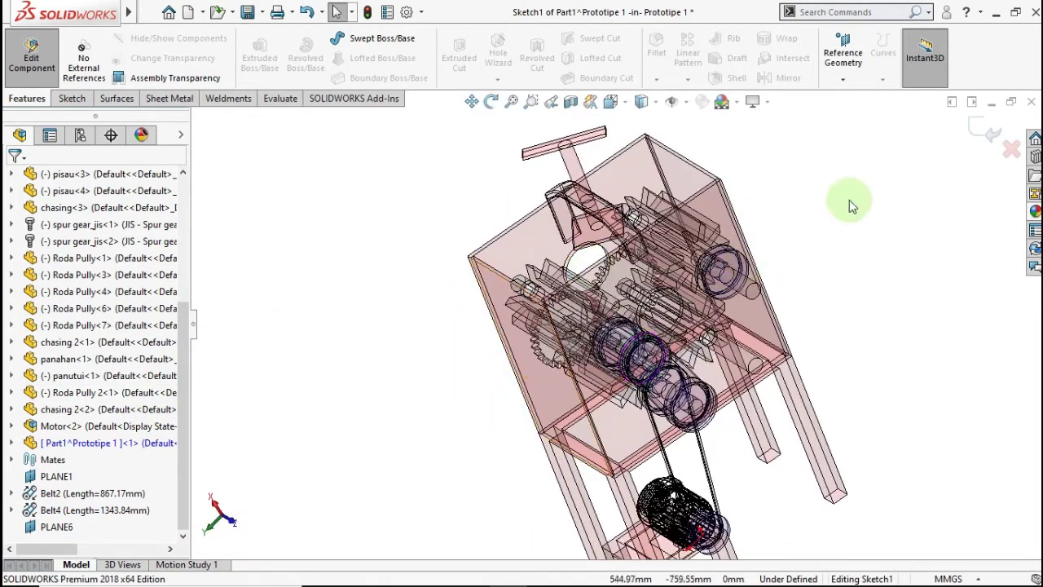
click(978, 128)
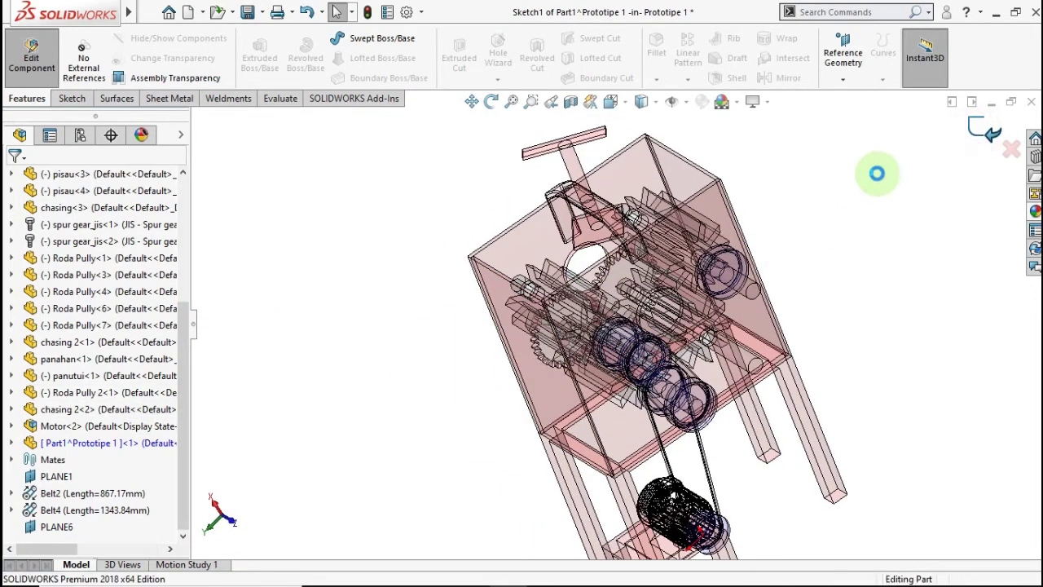
- Isolate Roda Pully<6> and Roda Pully<7>, then orbit and zoom onto them
click(102, 445)
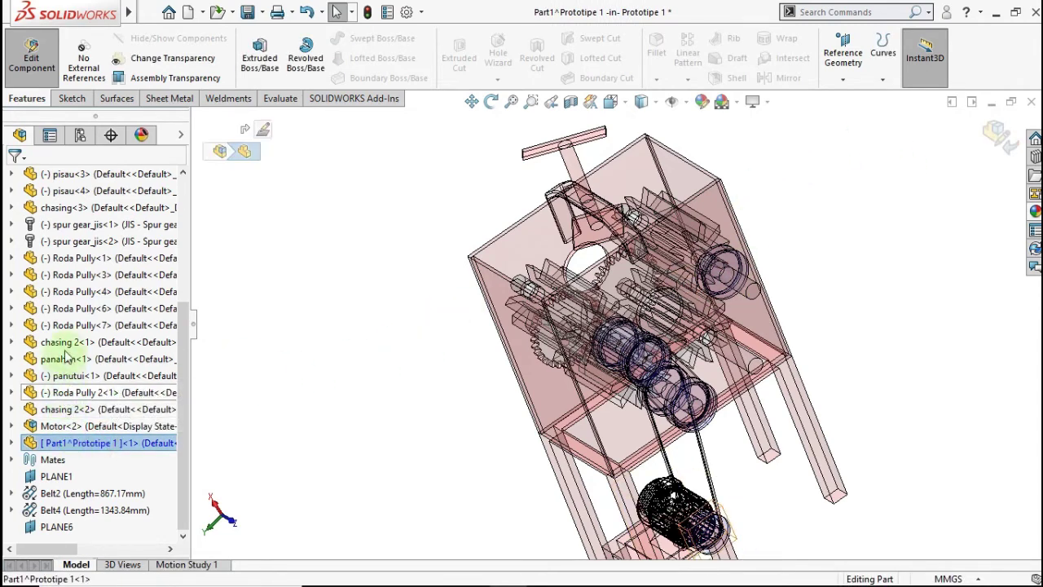
click(79, 292)
ctrl+click(71, 295)
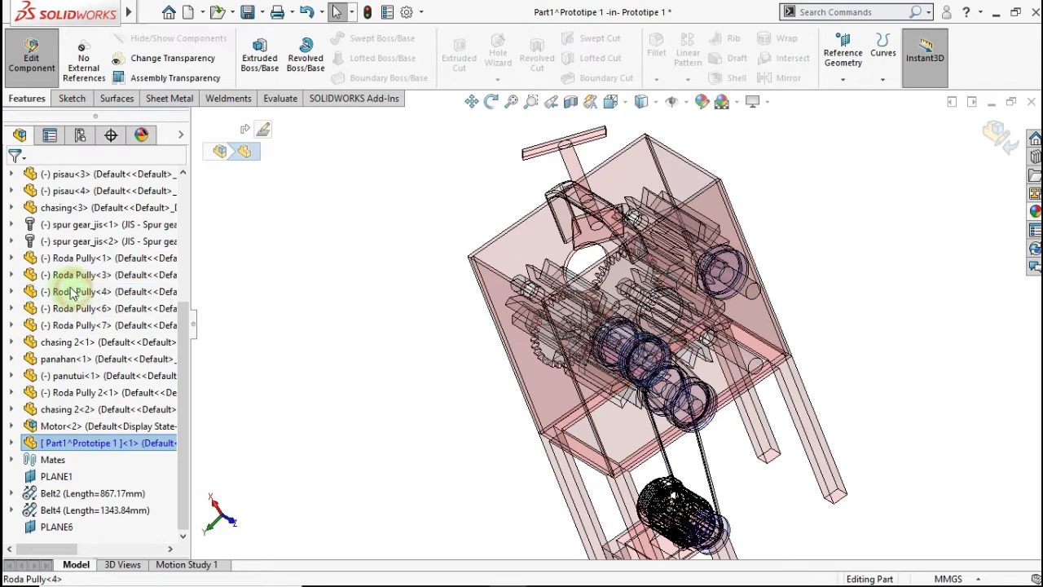
click(69, 278)
ctrl+click(71, 277)
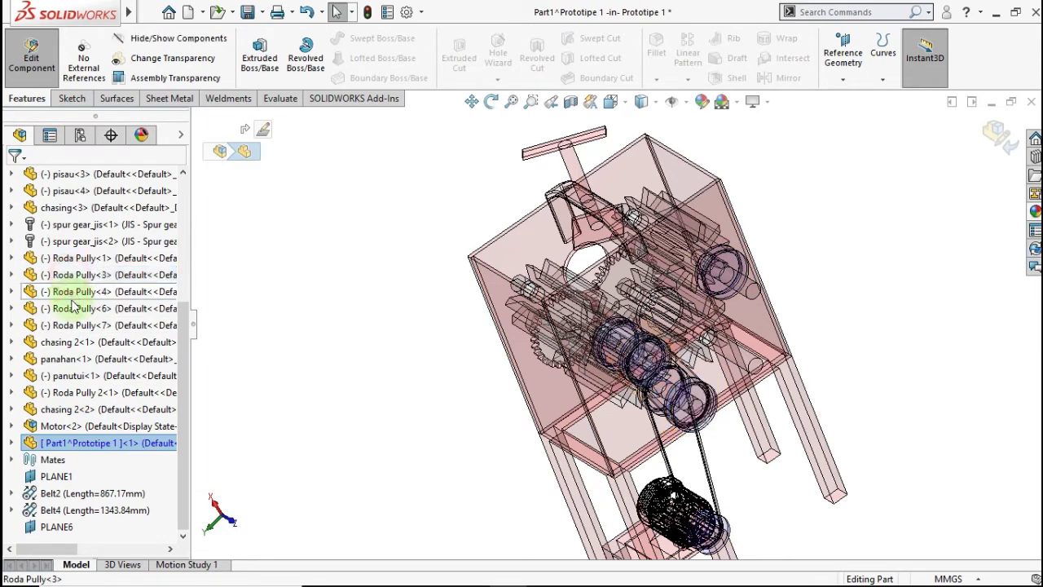
click(78, 309)
ctrl+click(79, 325)
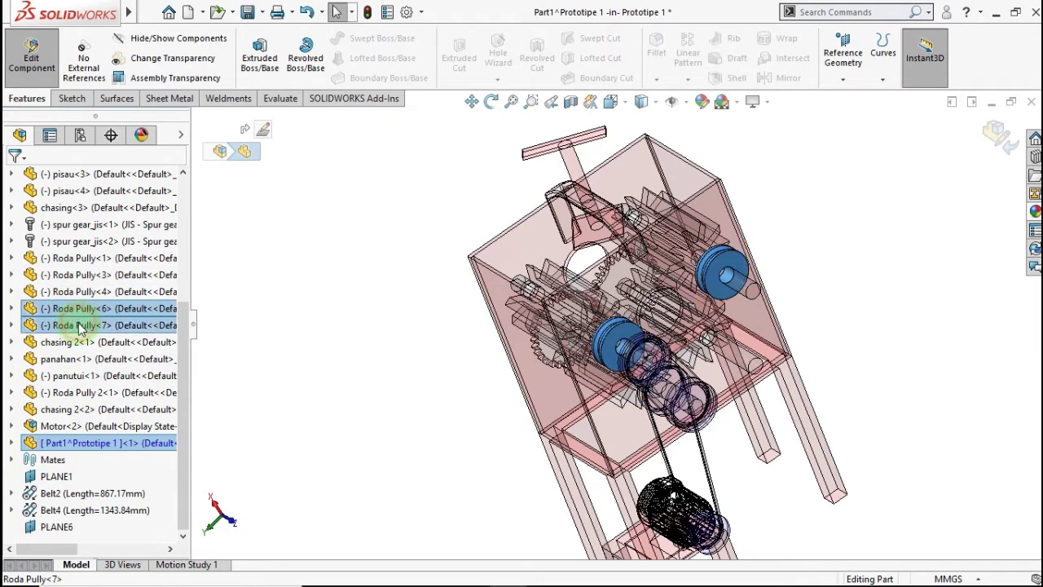
right_click(79, 327)
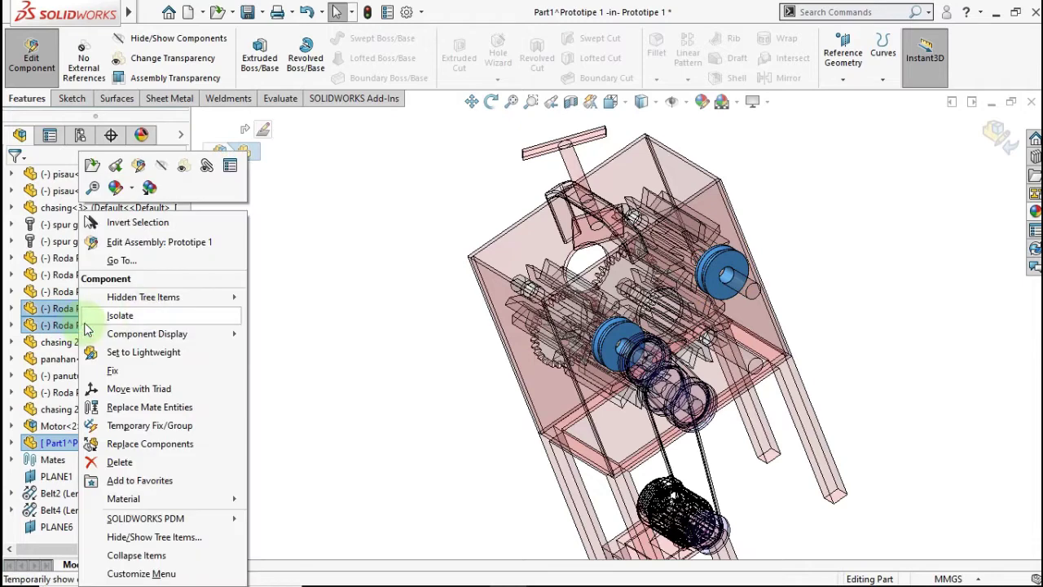
click(135, 316)
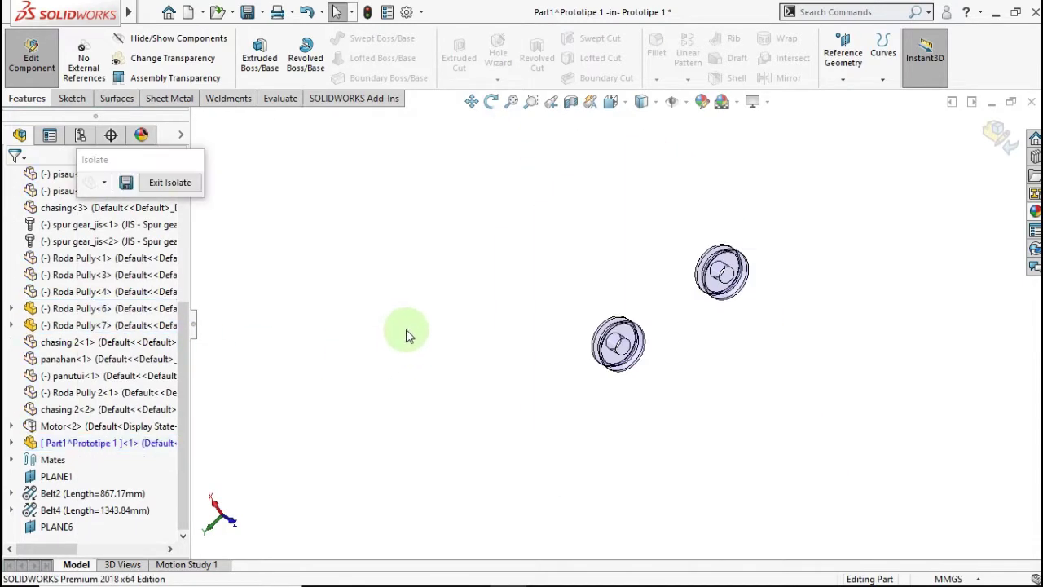
mouse_move(650, 324)
middle_down()
mouse_move(661, 326)
mouse_move(674, 285)
mouse_move(636, 331)
mouse_move(675, 323)
mouse_move(633, 331)
mouse_move(625, 309)
middle_up()
scroll(637, 330, down, 2)
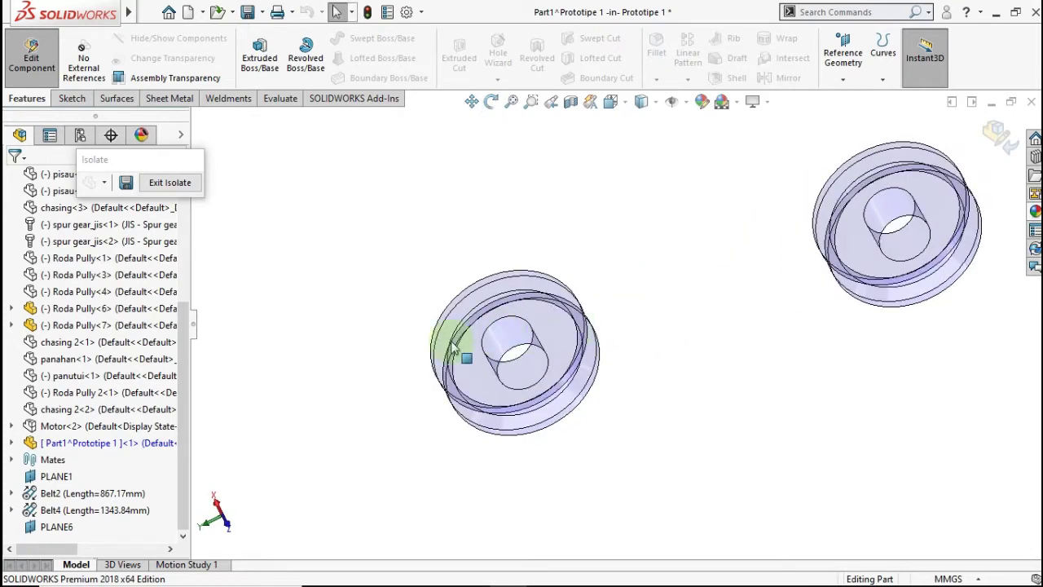
- Create a reference plane offset 380/2 = 190 mm from the Right Plane
click(843, 79)
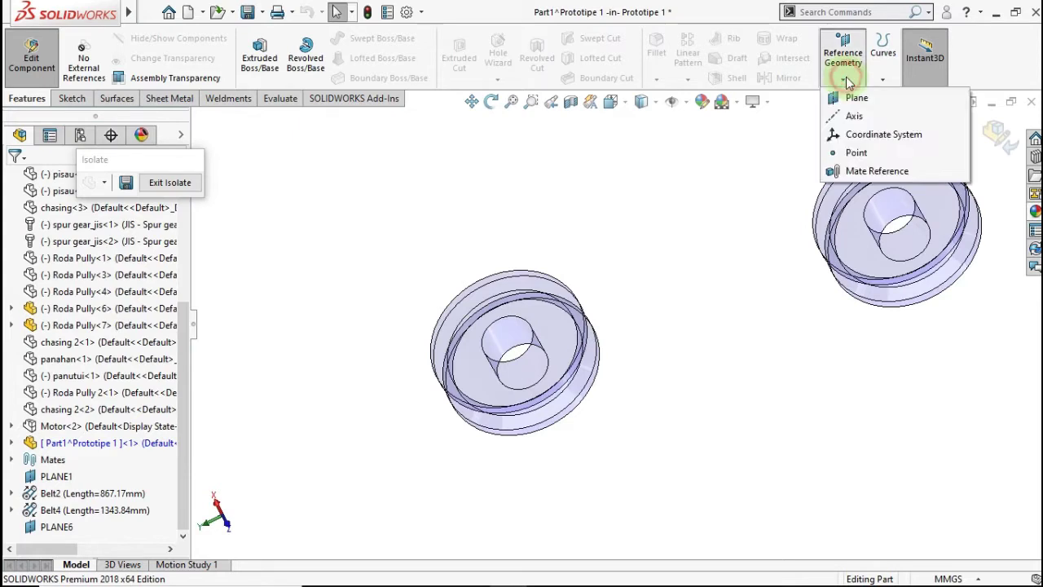
click(850, 98)
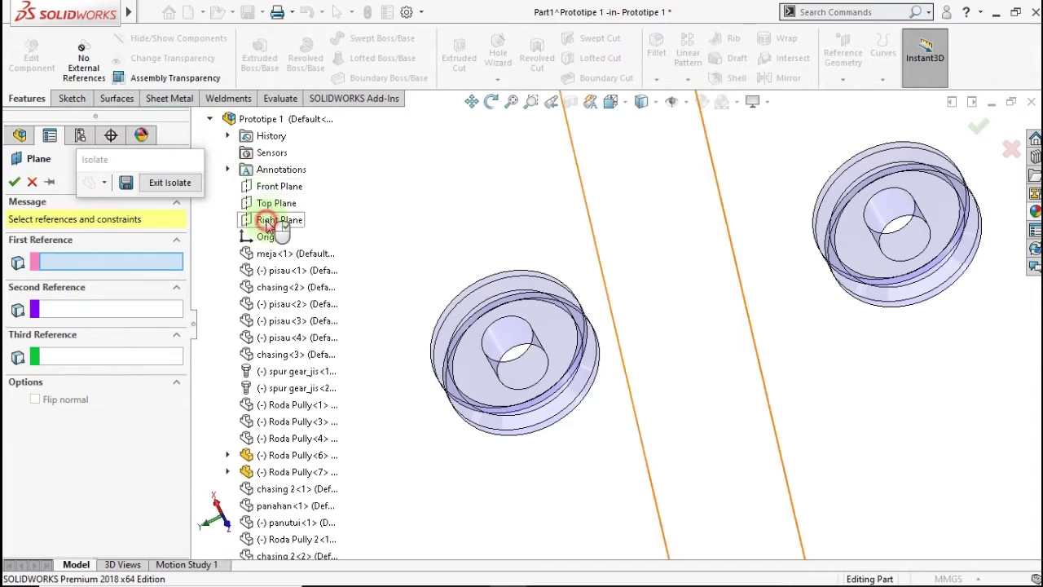
click(275, 222)
scroll(619, 324, up, 3)
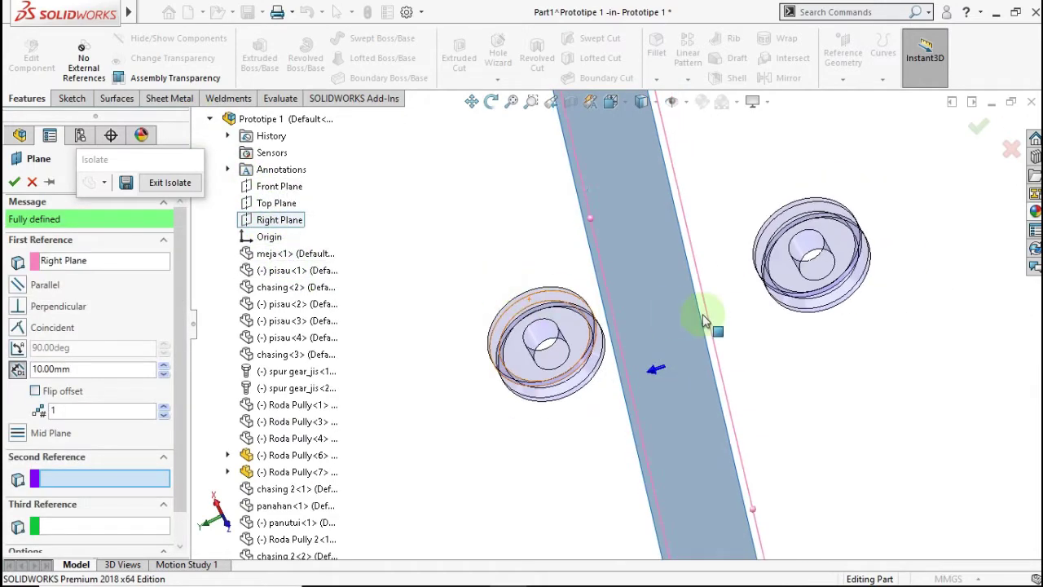
scroll(705, 322, up, 2)
mouse_move(568, 320)
middle_down()
mouse_move(576, 371)
mouse_move(553, 355)
middle_up()
text(380/)
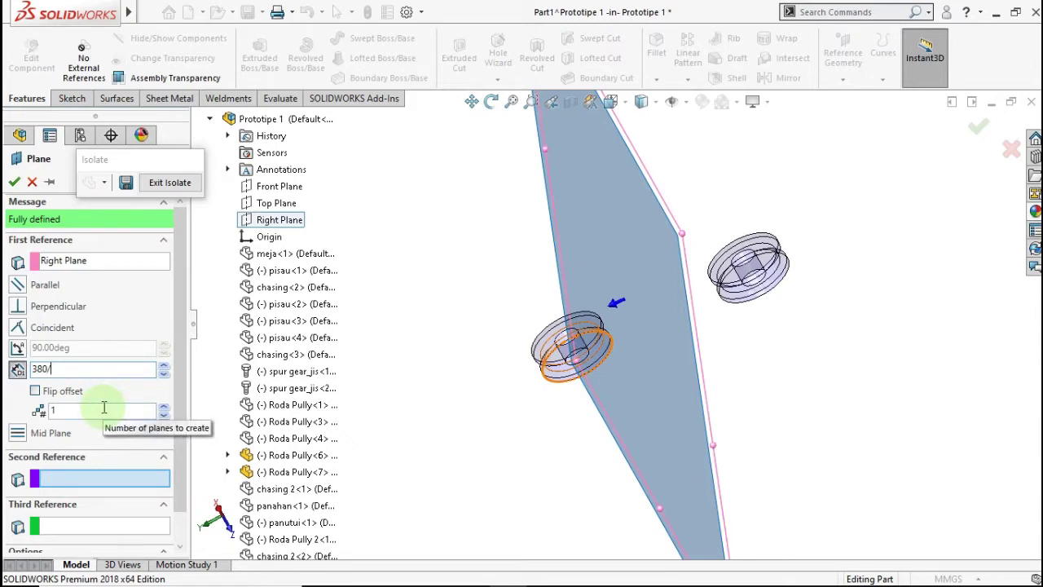
text(2)
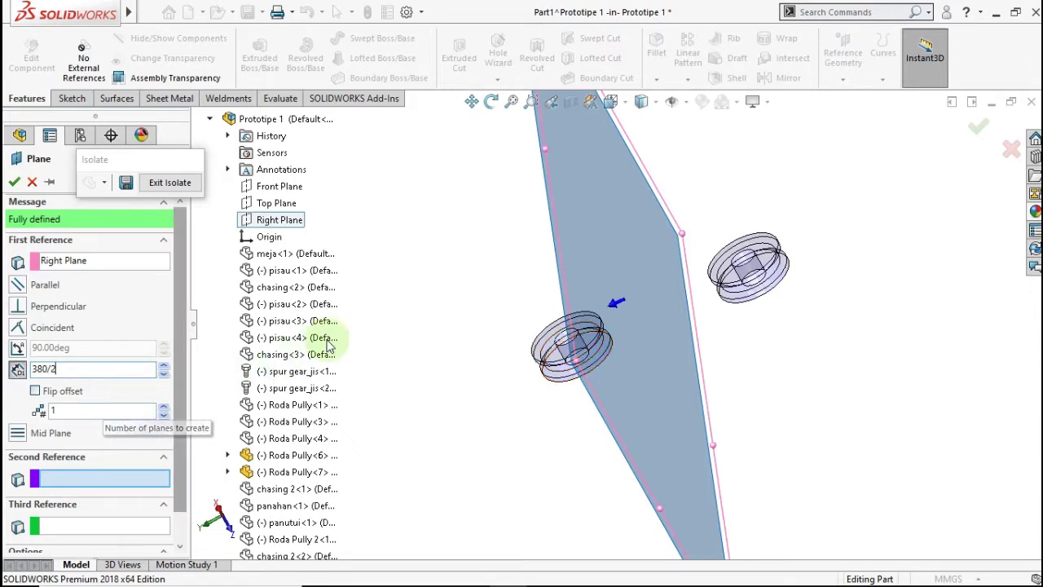
key(Return)
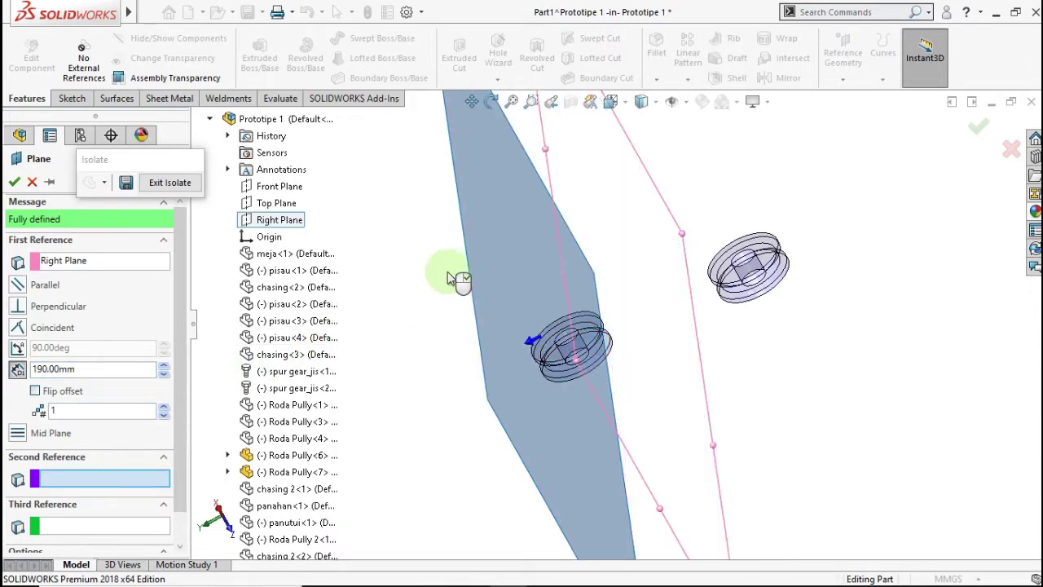
drag(471, 256, 453, 188)
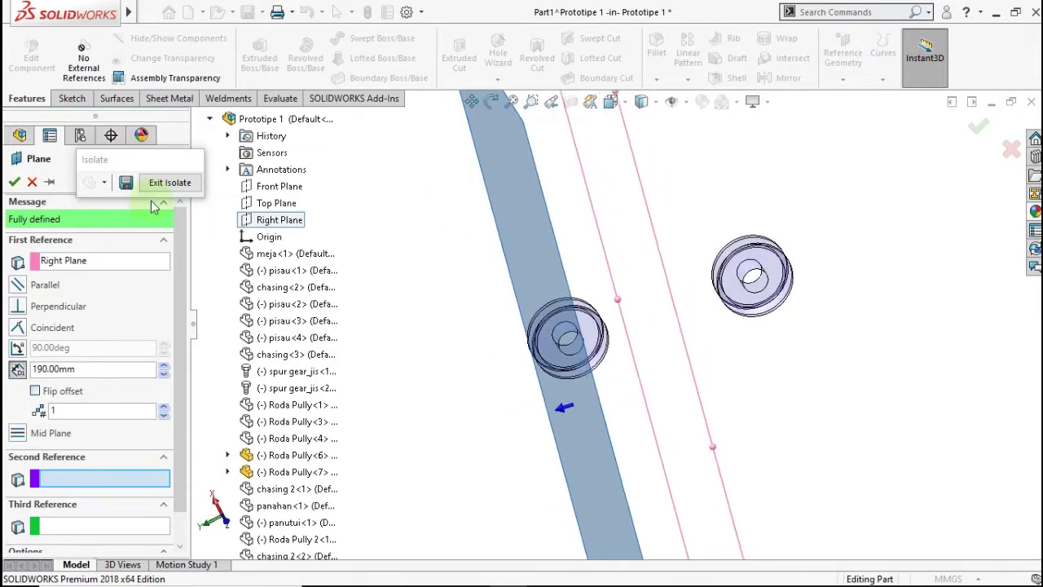
click(13, 183)
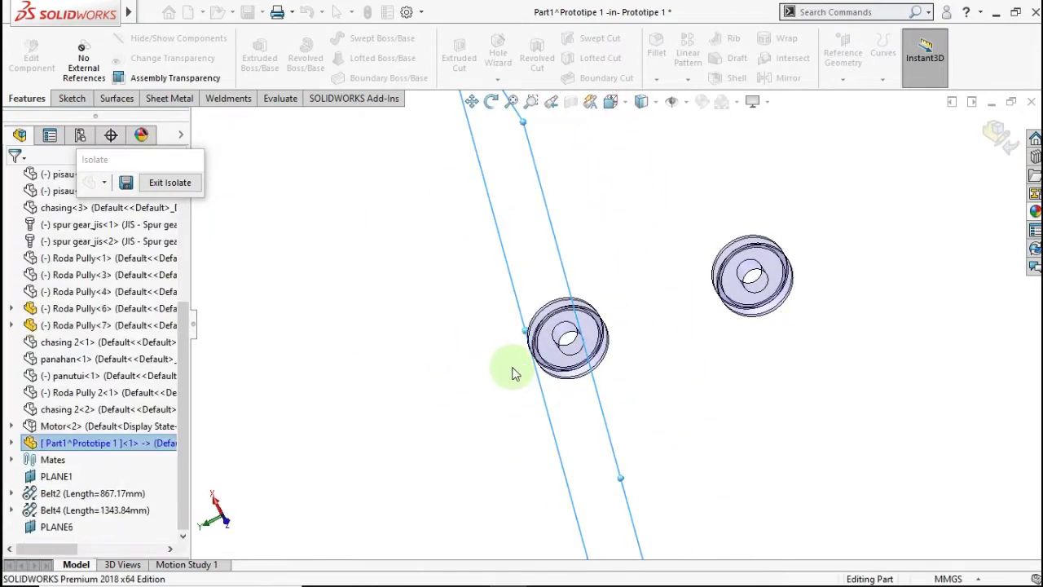
- Start a new sketch on Plane4 of the edited part
drag(508, 348, 521, 337)
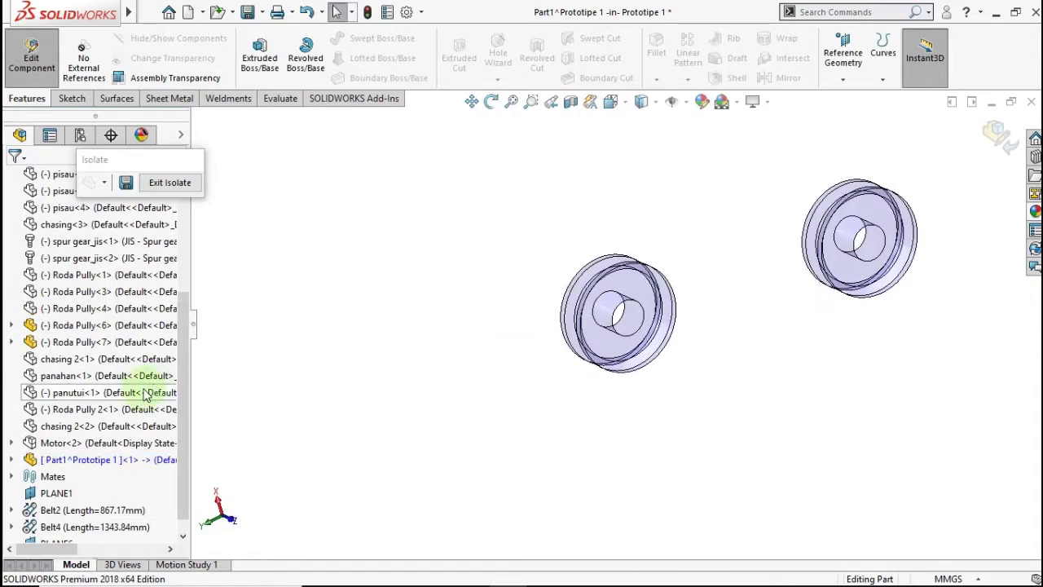
click(12, 459)
click(65, 526)
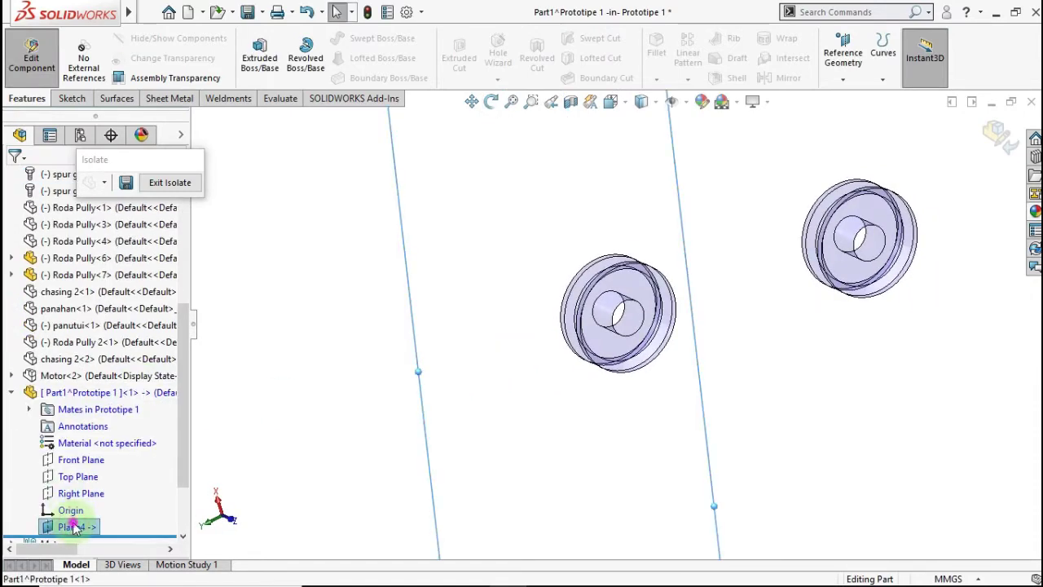
right_click(86, 528)
click(88, 221)
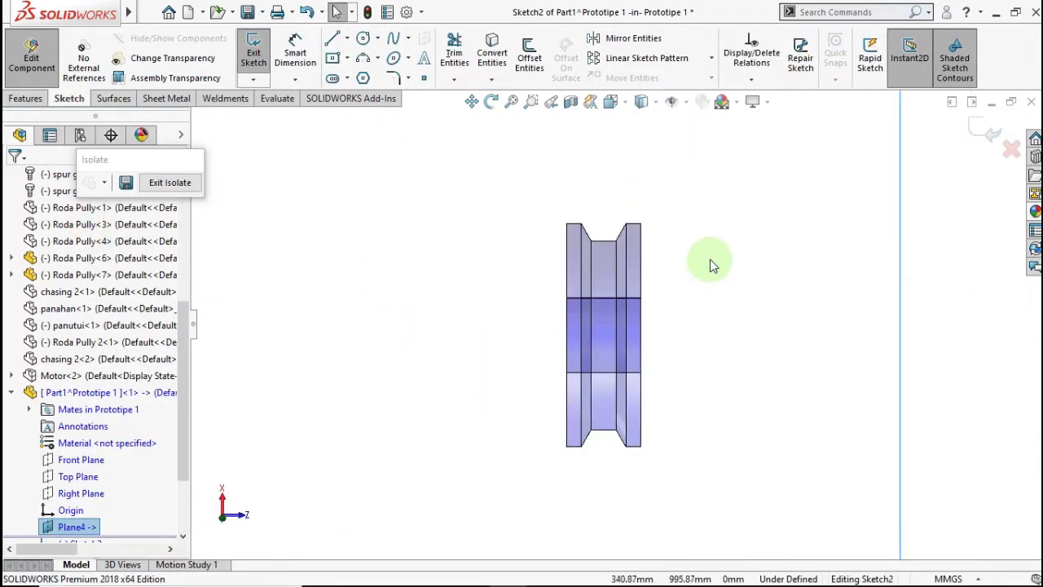
- Draw a closed trapezoidal belt profile in the pulley's top groove
scroll(582, 209, down, 3)
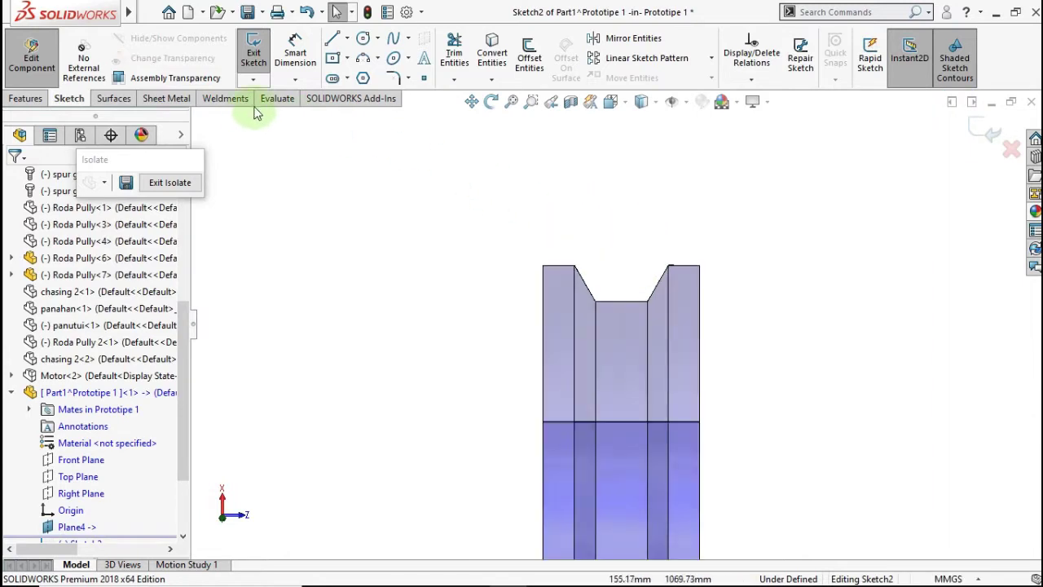
key(l)
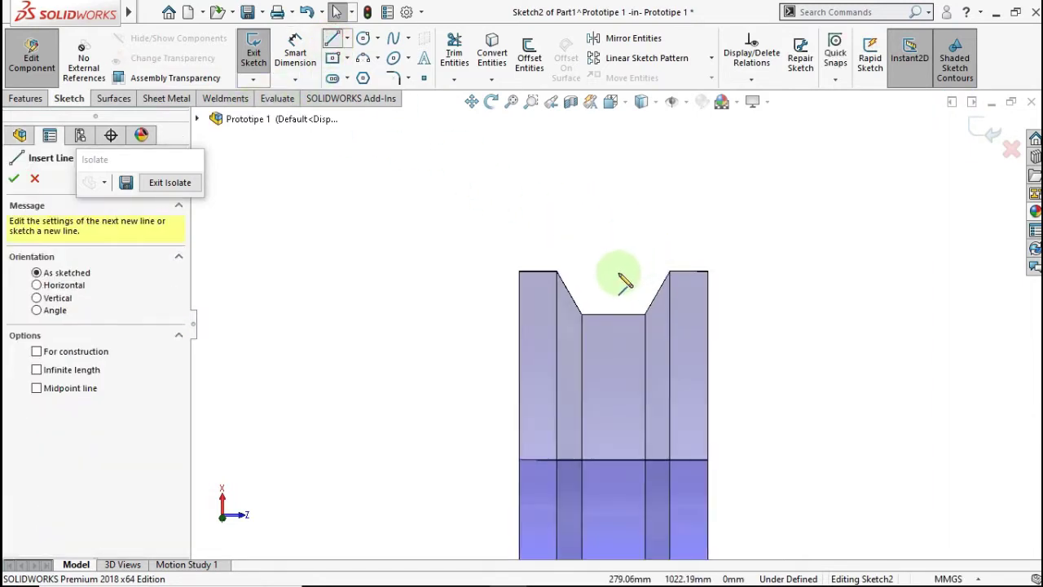
scroll(628, 261, down, 3)
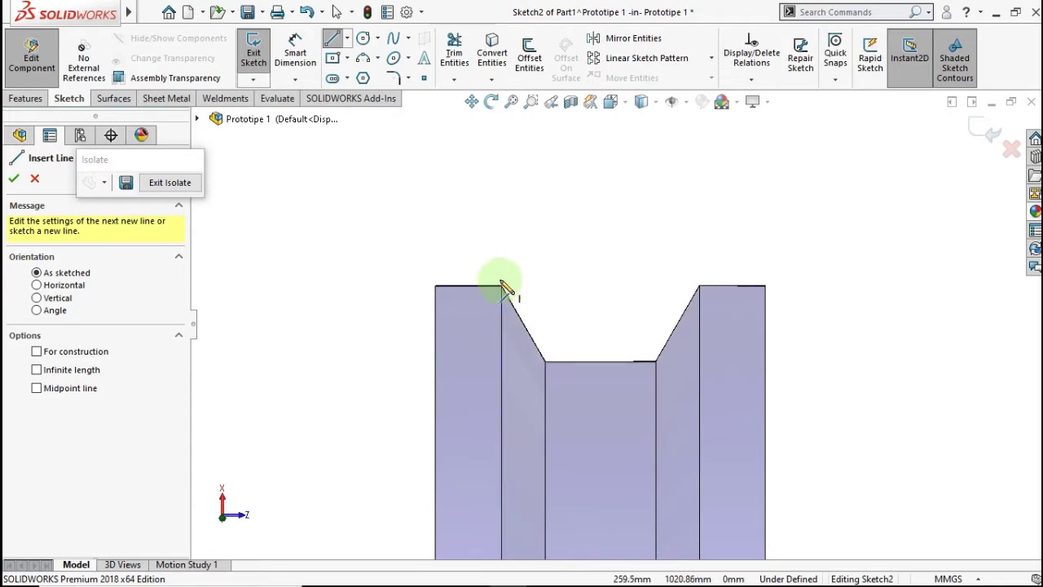
click(501, 286)
click(544, 361)
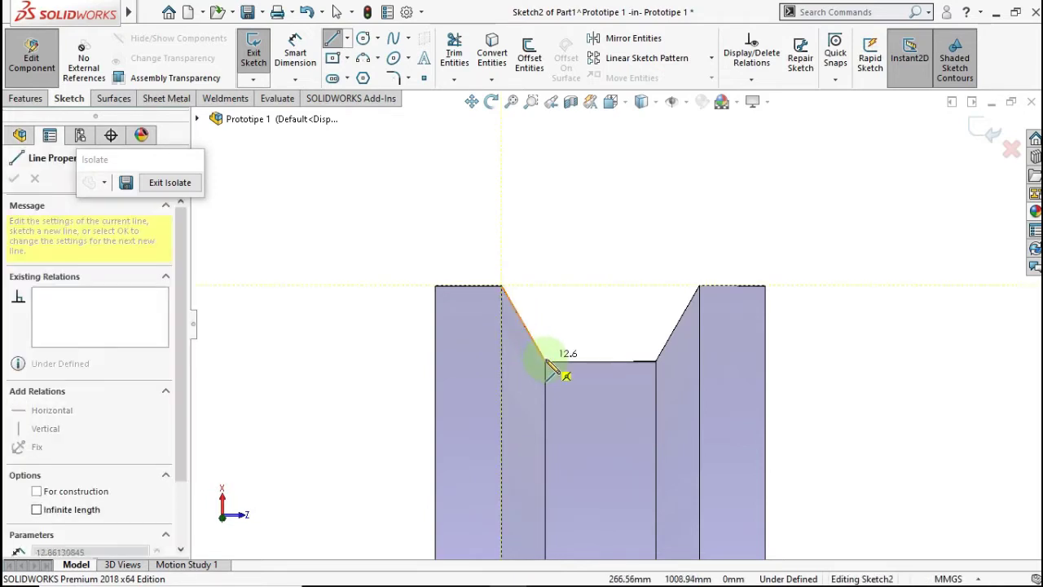
click(655, 362)
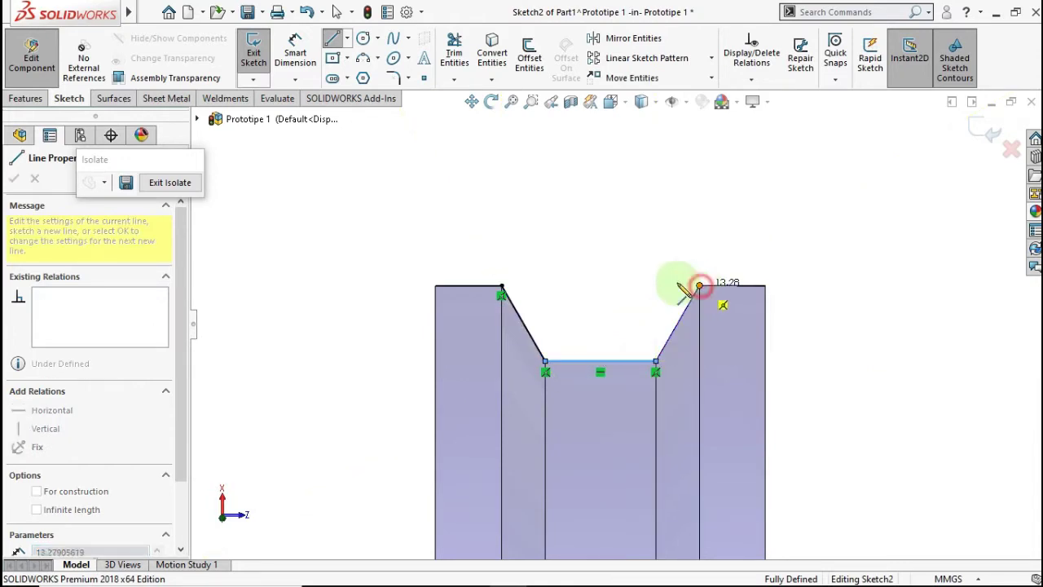
click(697, 286)
click(503, 286)
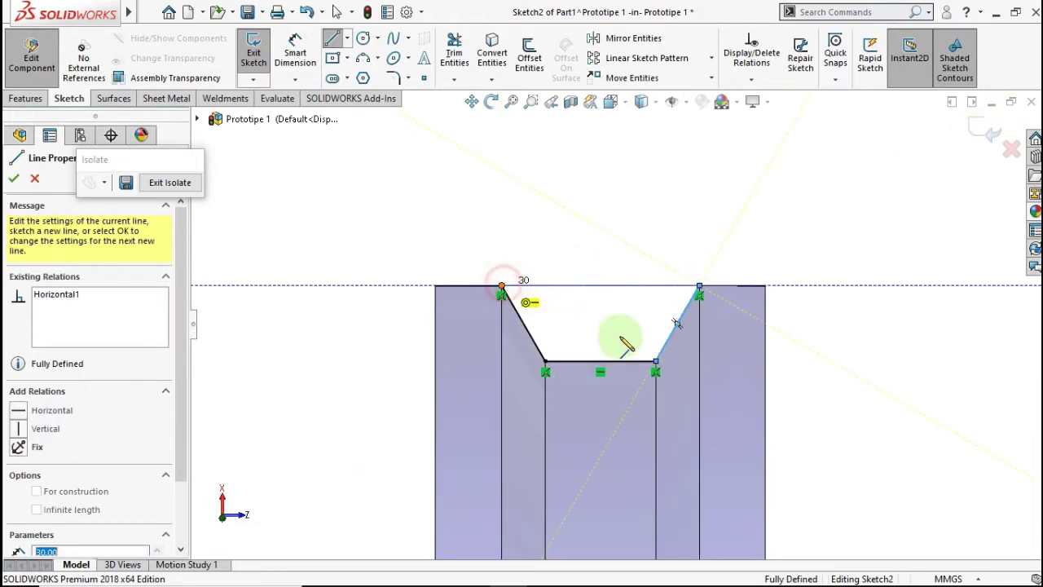
scroll(620, 346, up, 3)
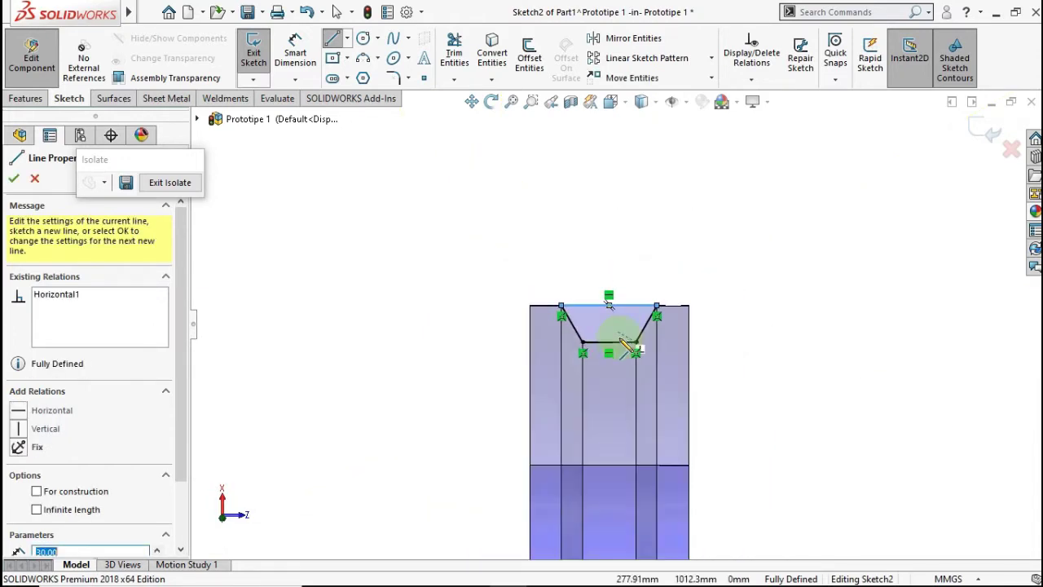
- Add a construction centerline from the pulley centre out to the right
click(346, 37)
click(359, 77)
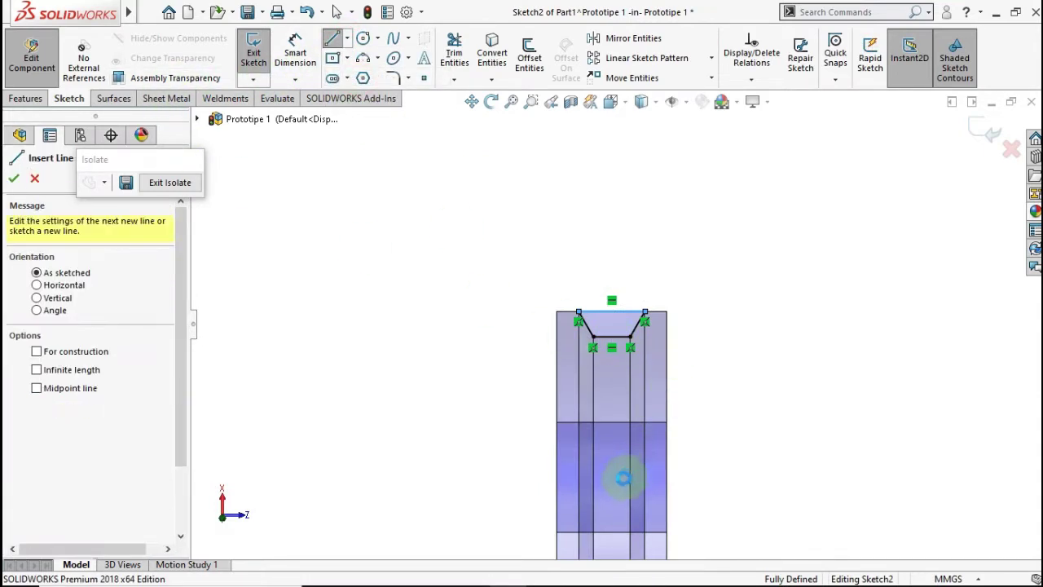
scroll(617, 323, up, 2)
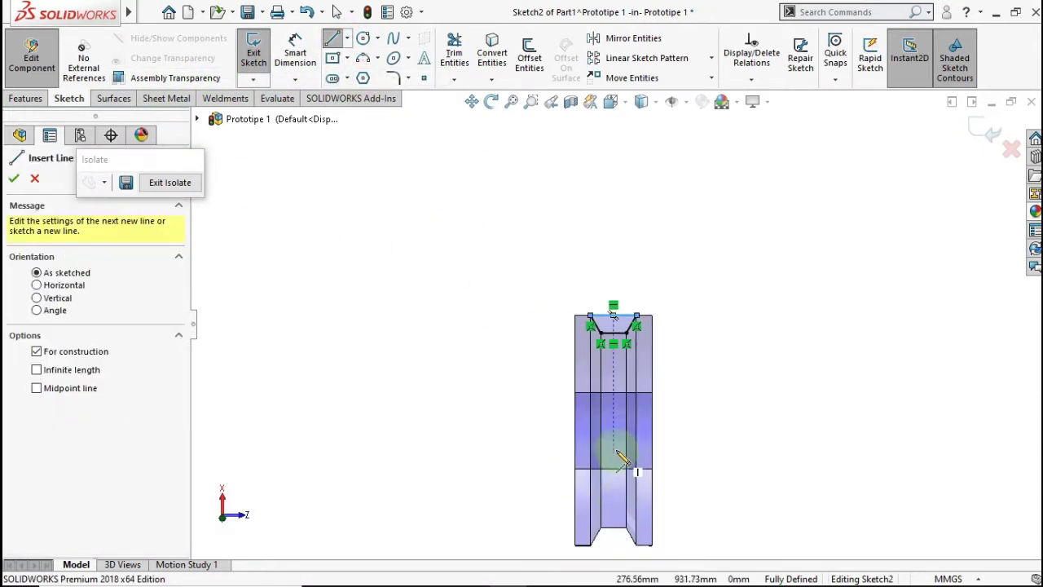
click(613, 431)
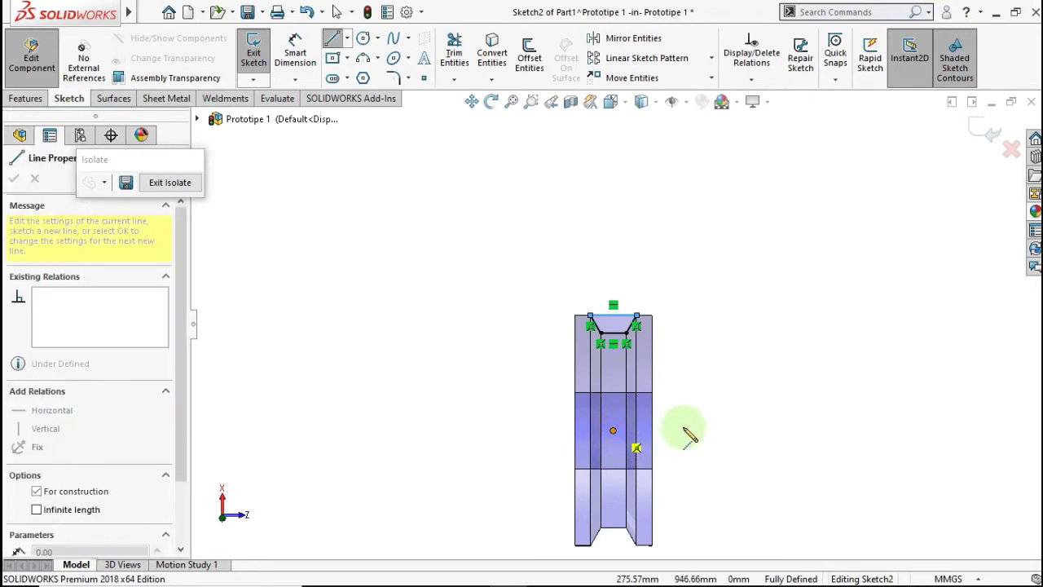
click(714, 429)
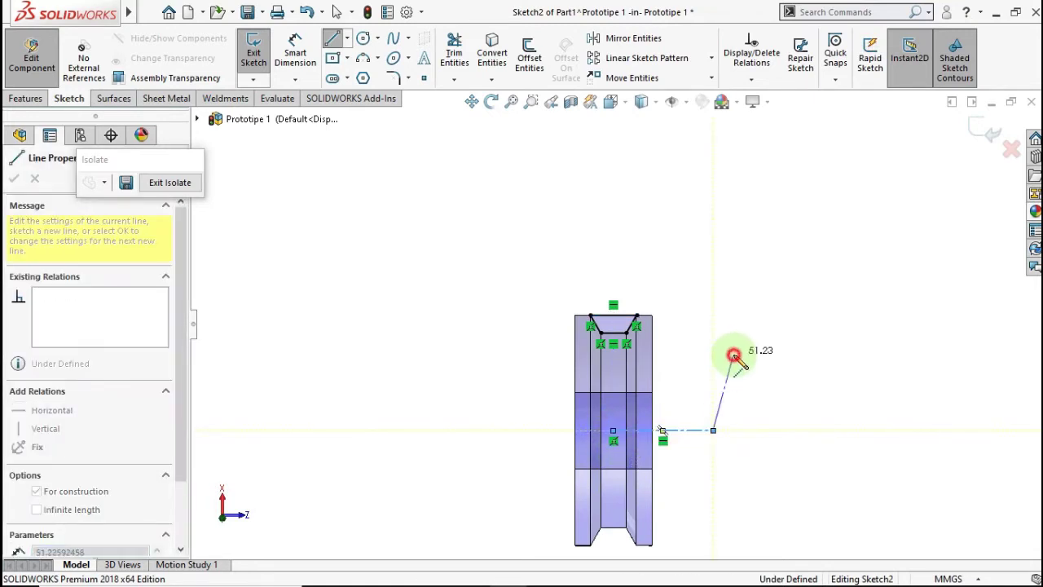
key(Escape)
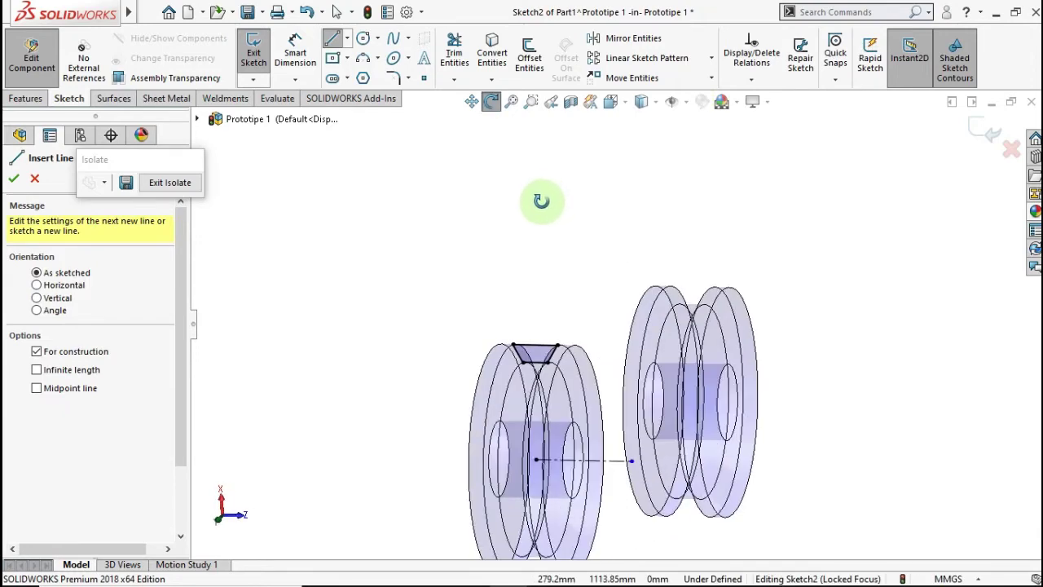
middle_drag(559, 187, 541, 201)
scroll(530, 284, up, 2)
scroll(530, 294, down, 1)
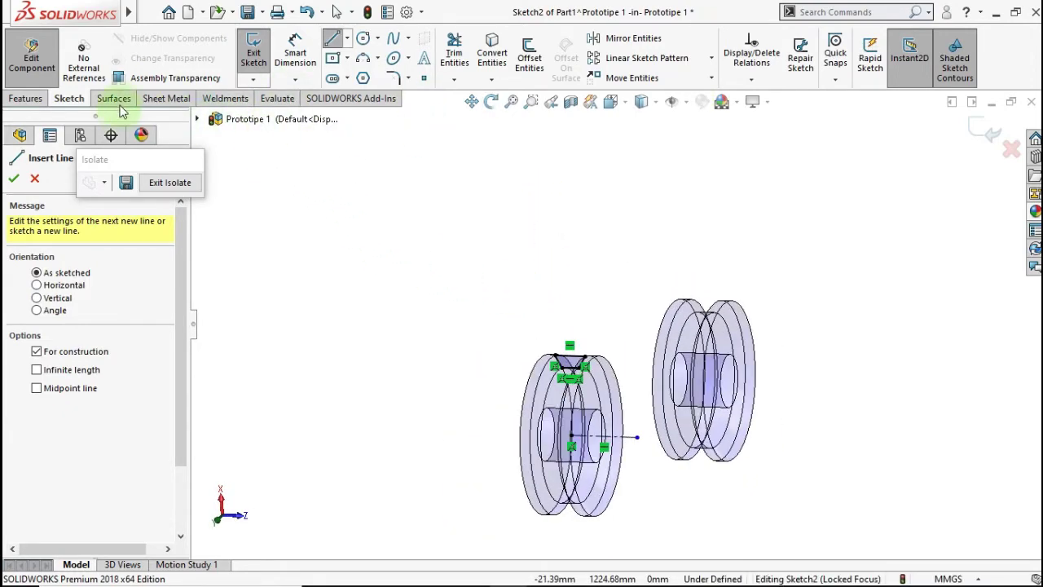
click(27, 102)
- Revolve the belt profile 180° around Line5, keeping it on the left pulley's side
click(306, 68)
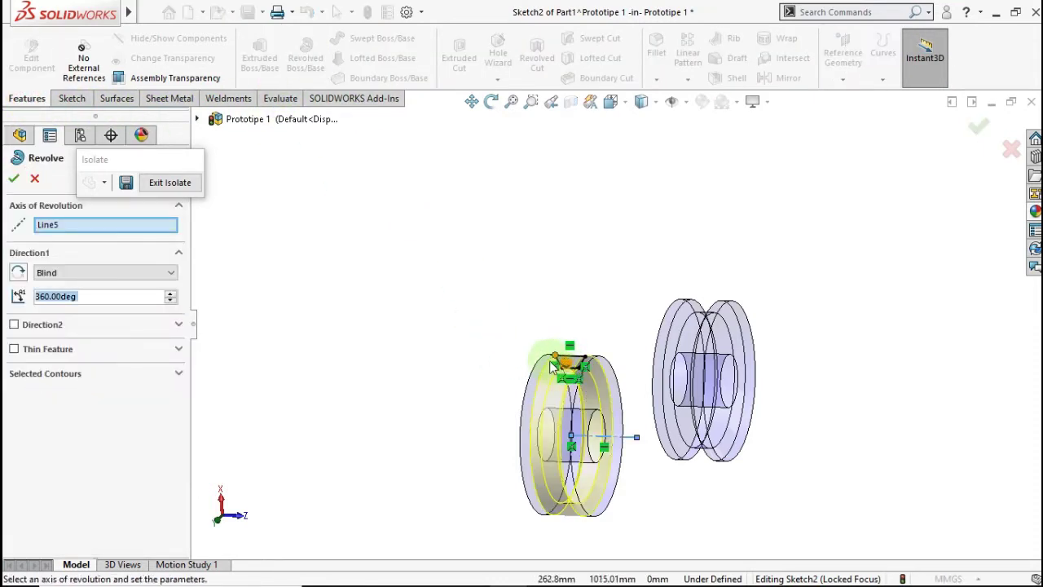
middle_drag(553, 365, 207, 309)
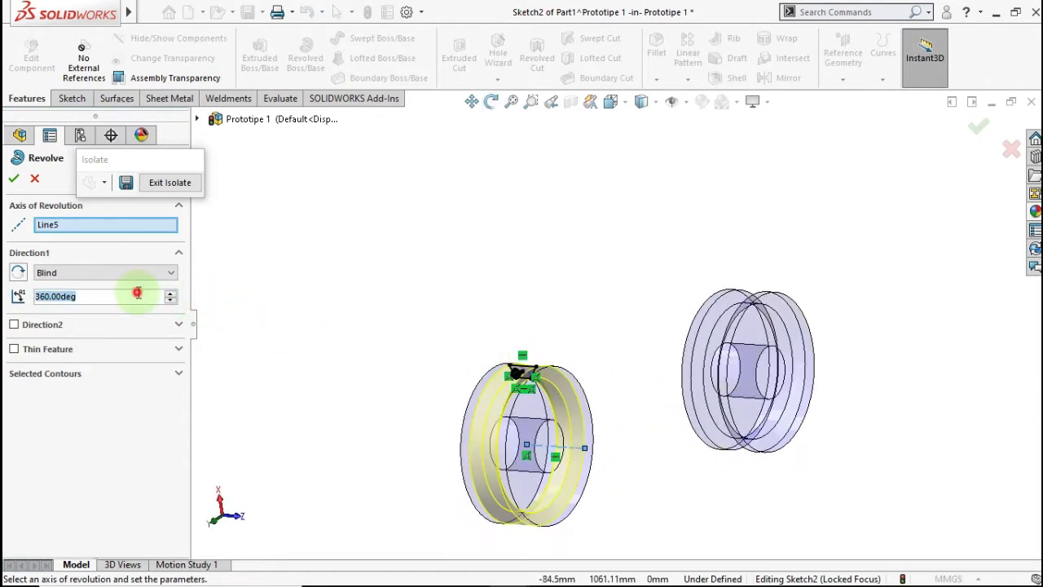
text(180)
key(Return)
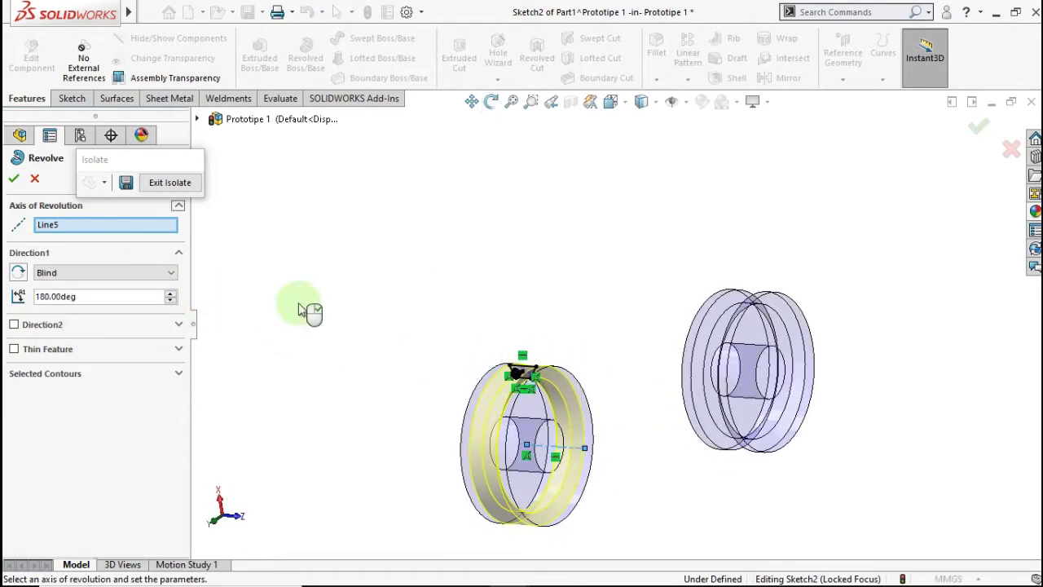
middle_drag(430, 397, 417, 399)
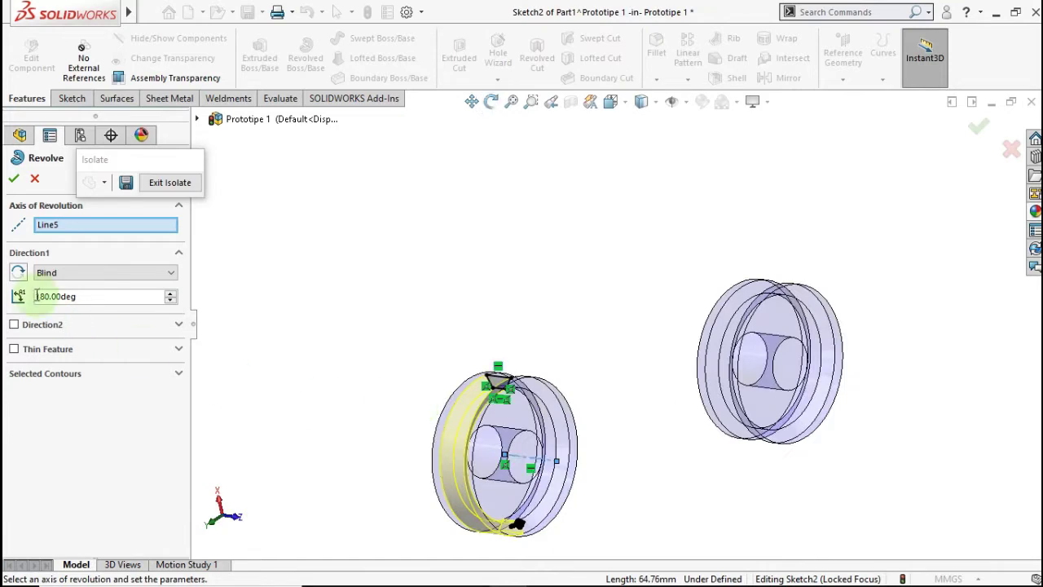
click(19, 273)
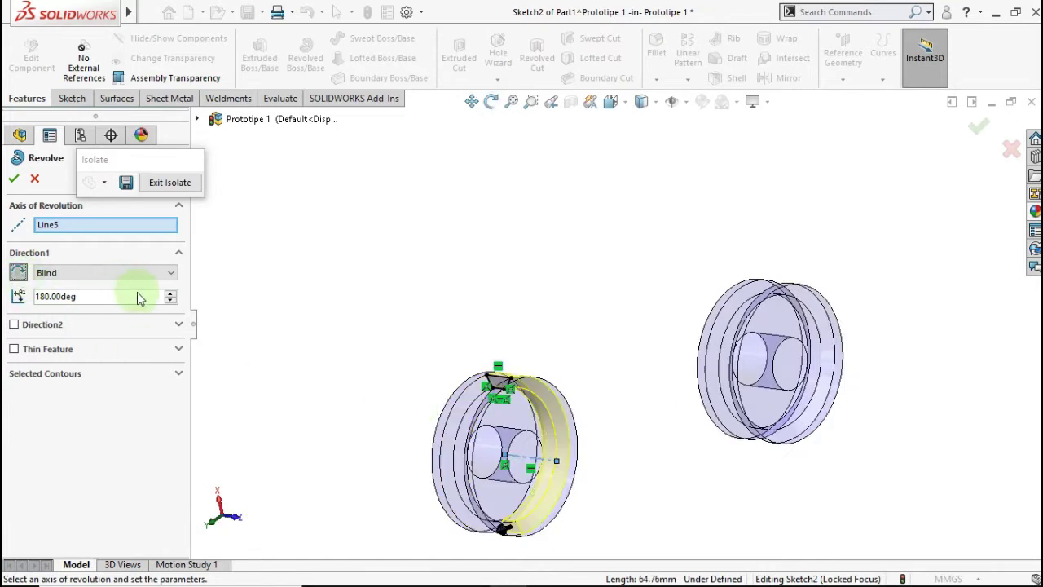
click(18, 271)
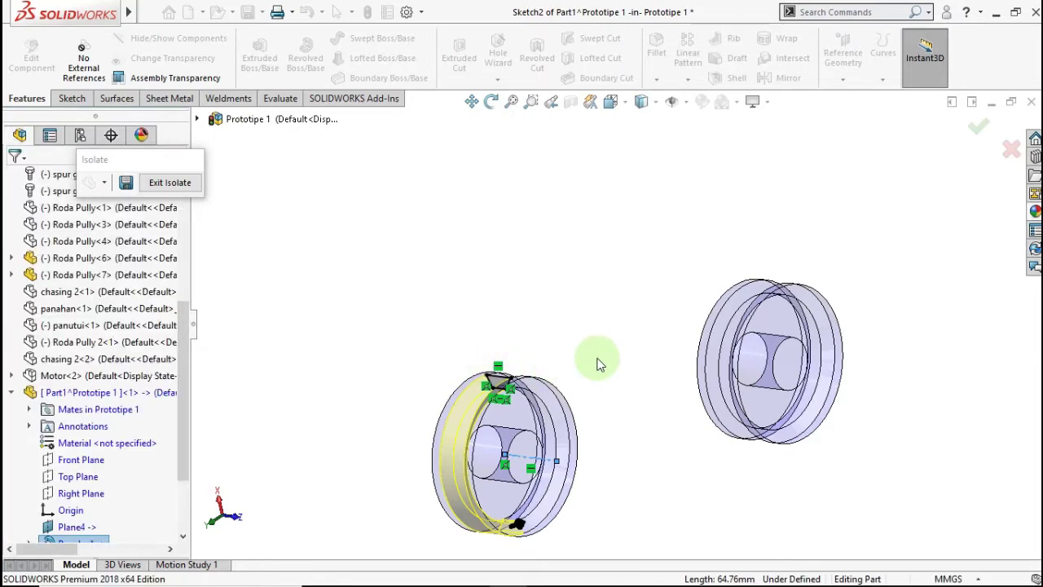
scroll(624, 377, up, 3)
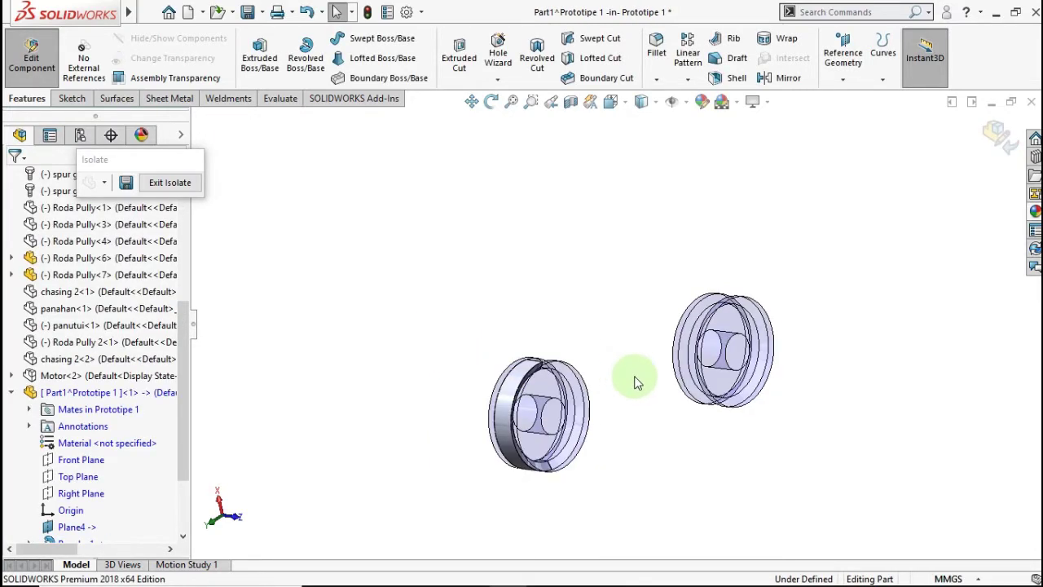
scroll(635, 379, up, 2)
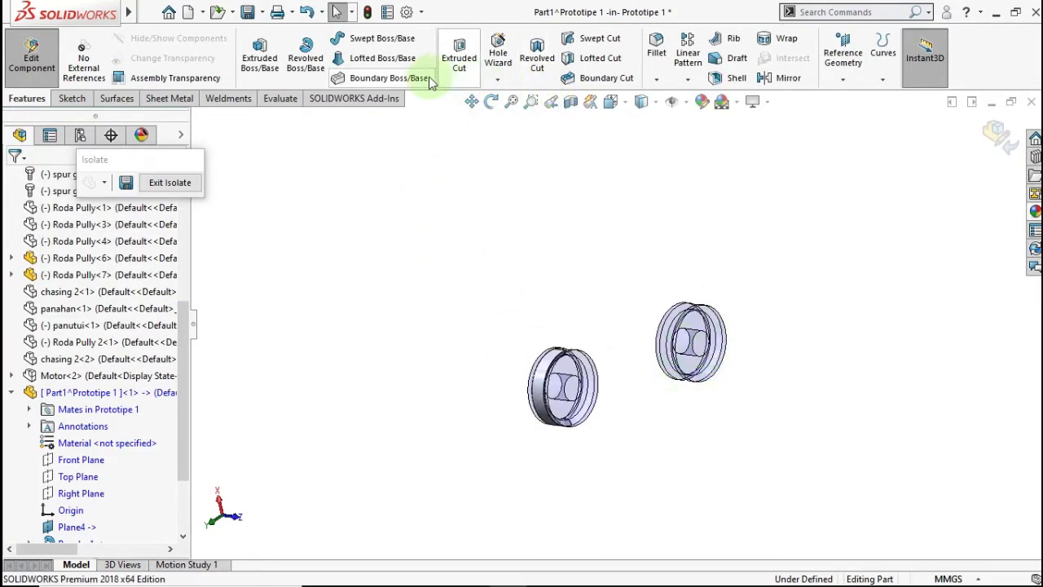
- Create Plane5 offset 190 mm from Part1's Right Plane on the flipped side
click(843, 79)
click(837, 96)
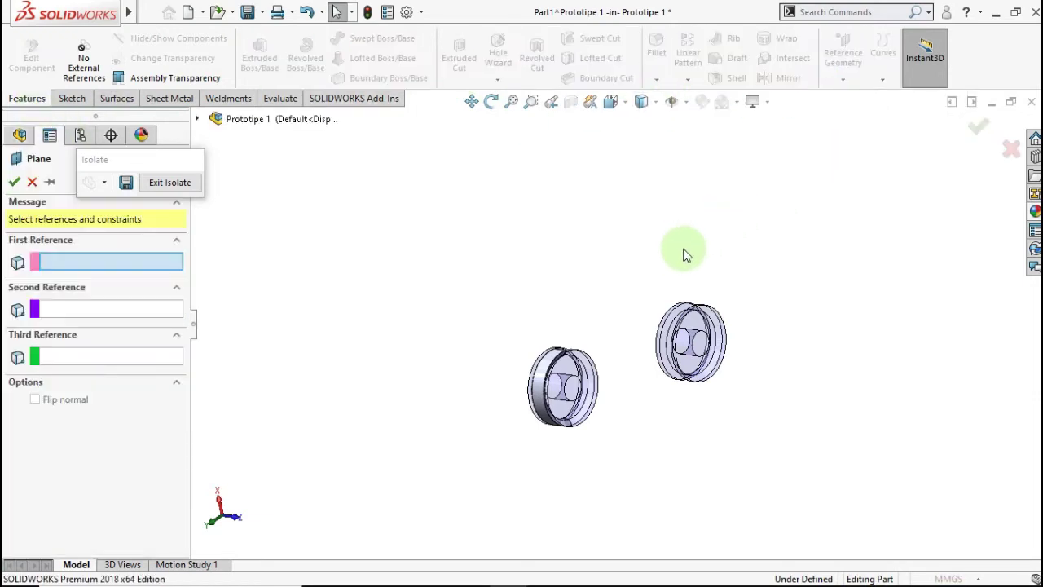
click(198, 119)
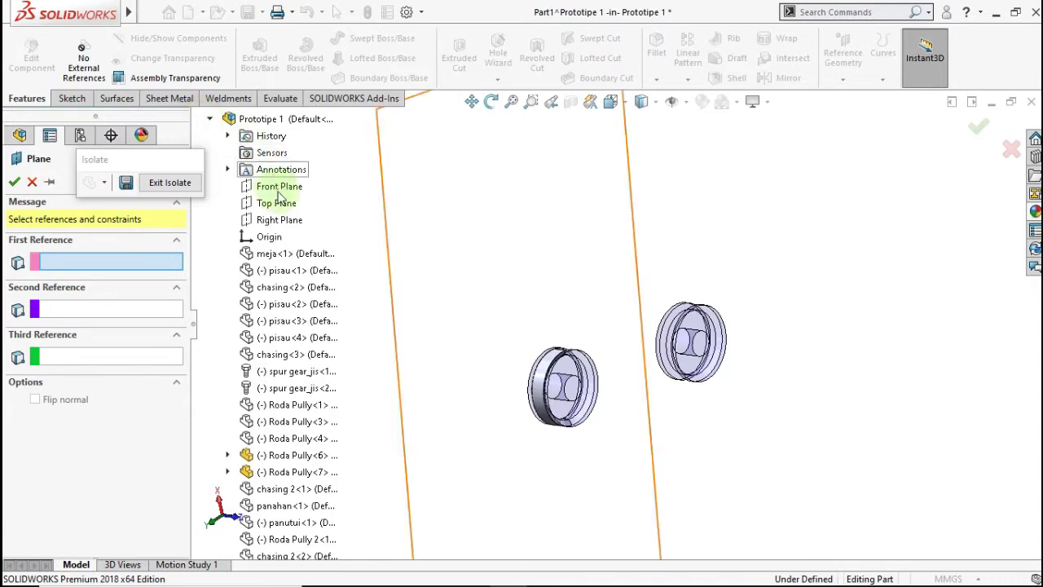
click(279, 221)
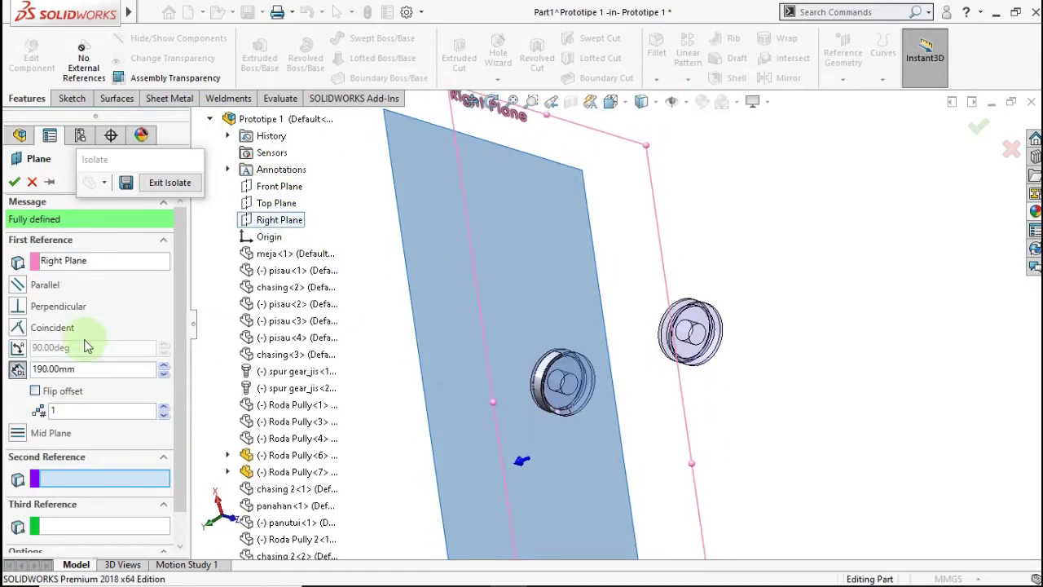
click(36, 392)
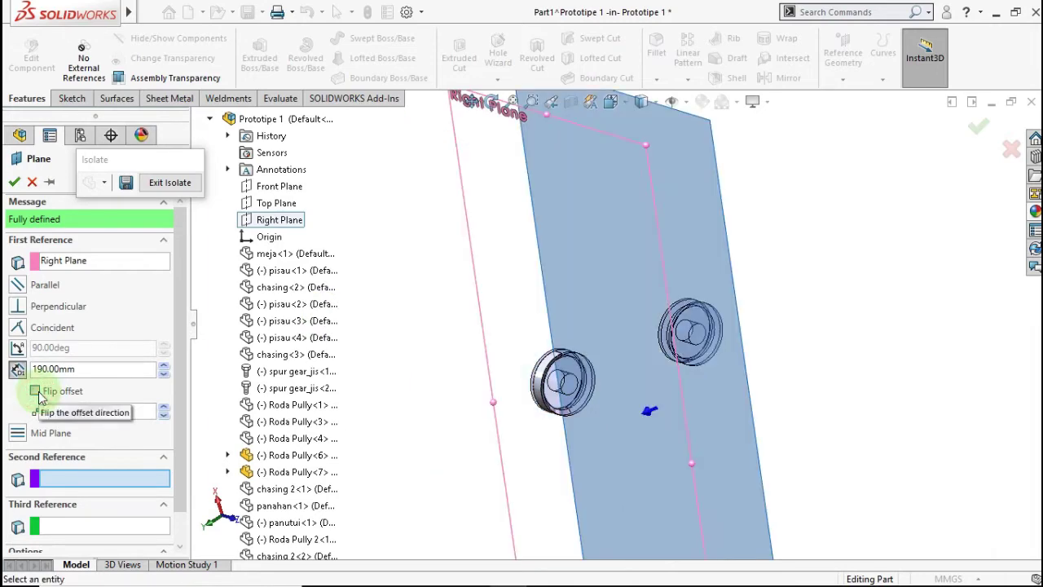
click(15, 182)
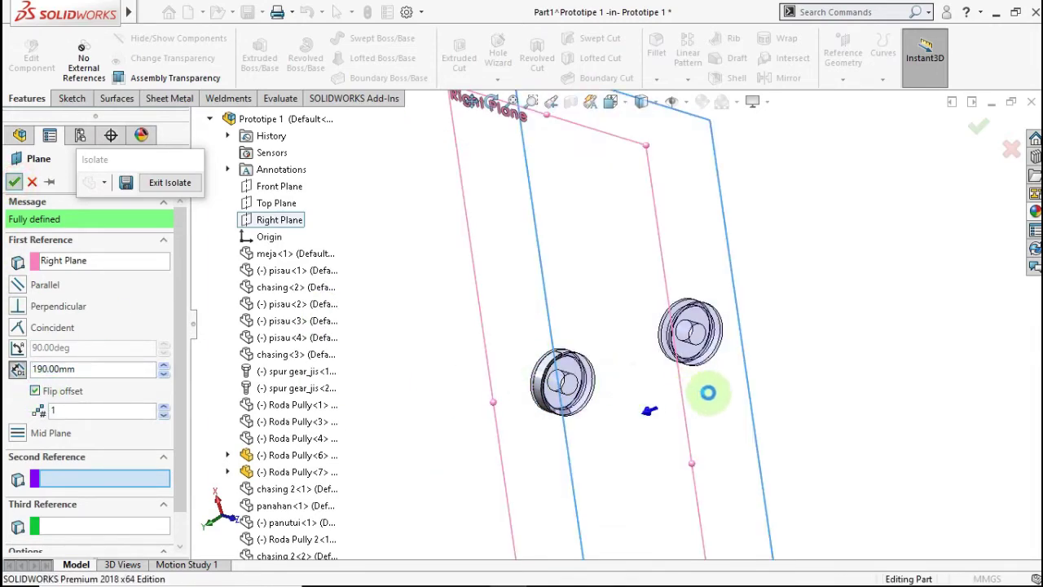
mouse_move(772, 329)
middle_down()
mouse_move(758, 358)
mouse_move(733, 367)
middle_up()
scroll(65, 481, down, 3)
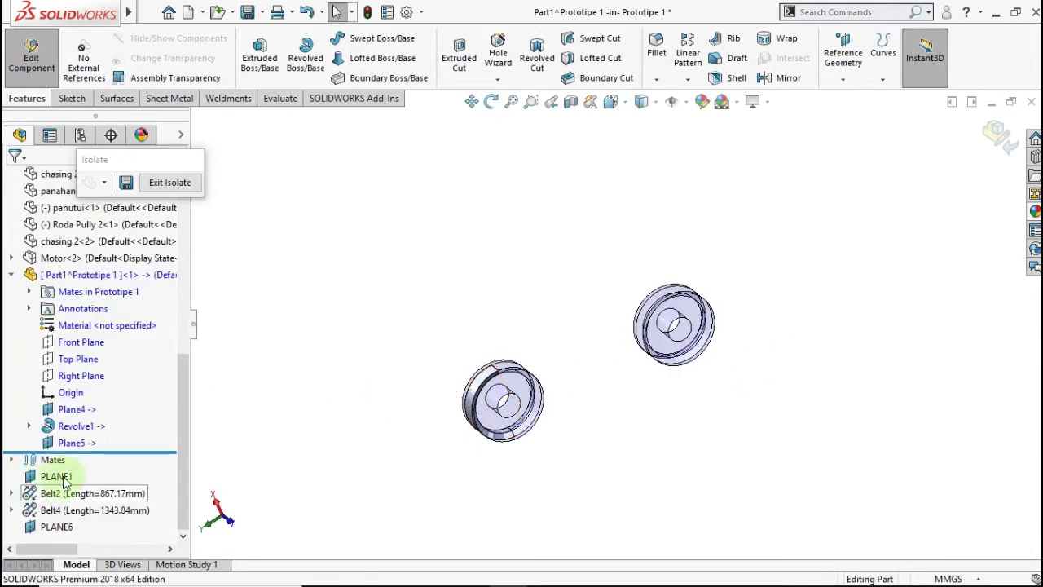
click(75, 445)
- Sketch on Plane5 and convert the pulley rim's groove face edges into the sketch
click(90, 426)
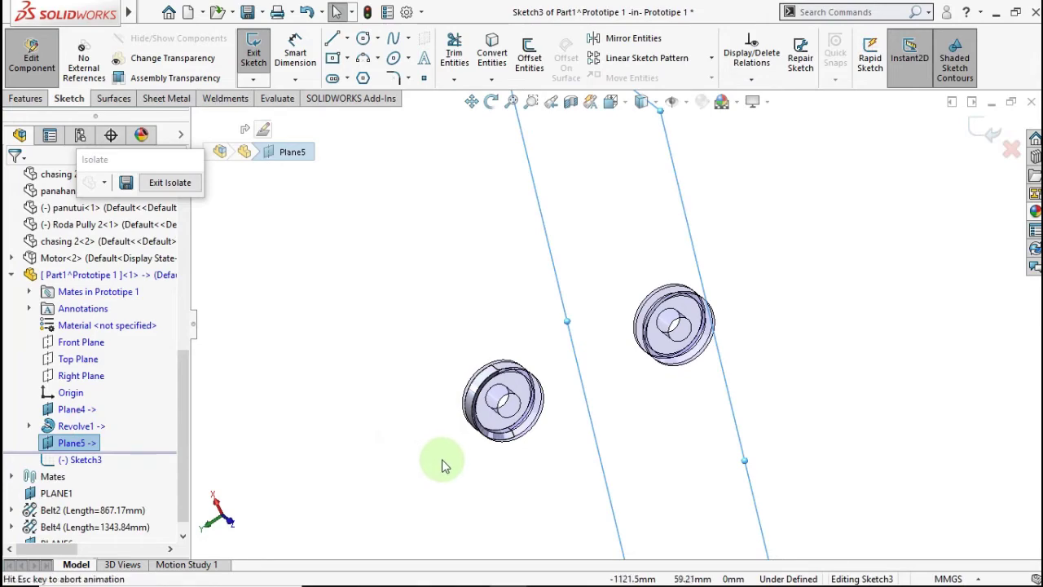
key(ctrl+8)
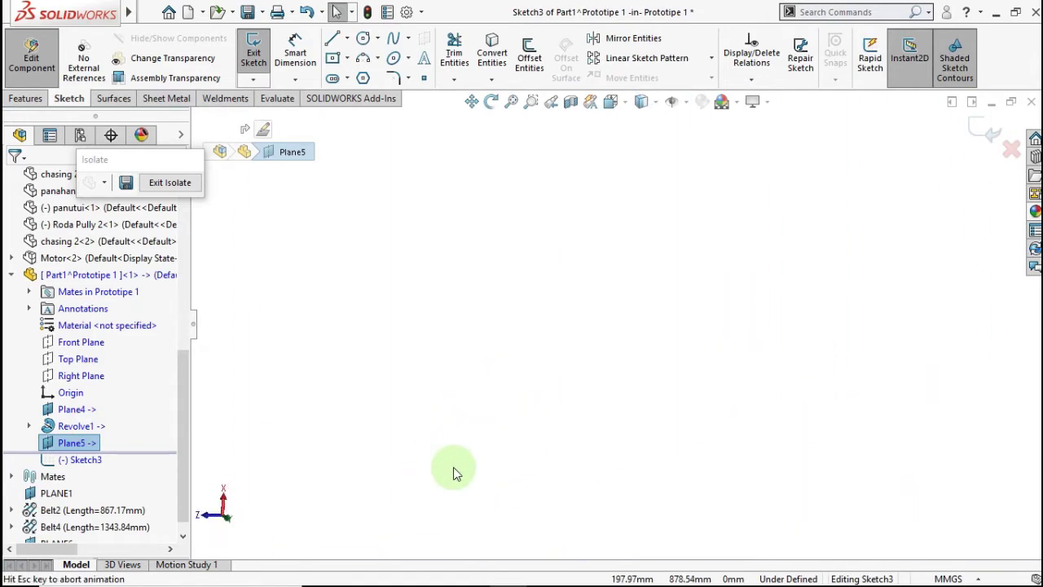
middle_drag(565, 413, 571, 426)
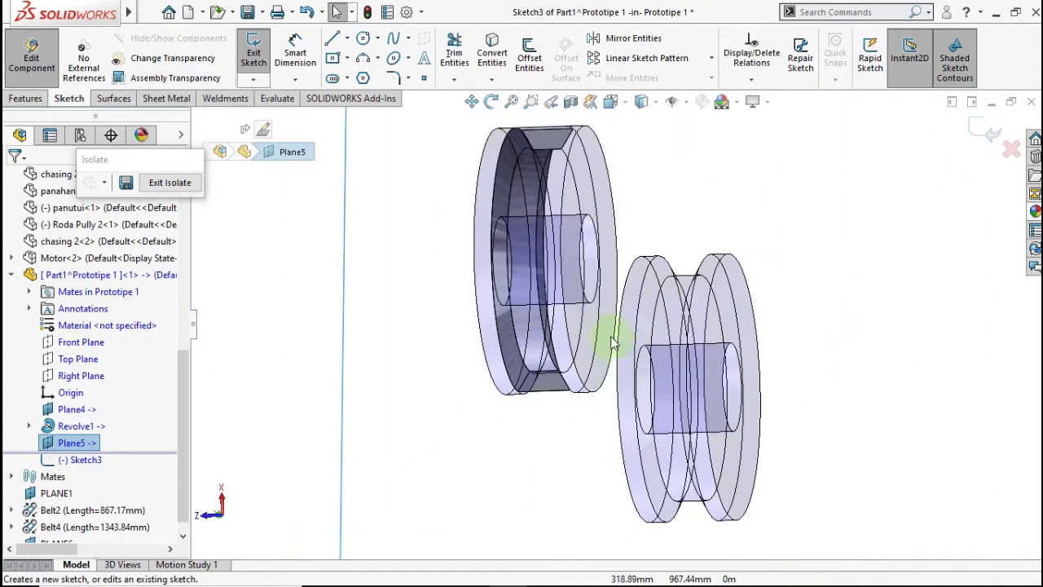
key(f)
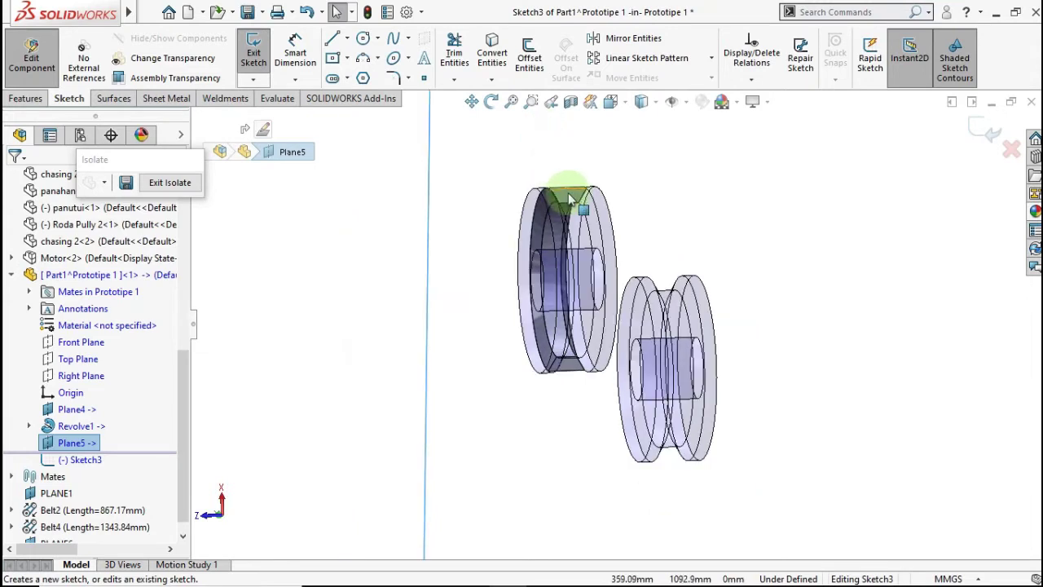
click(571, 198)
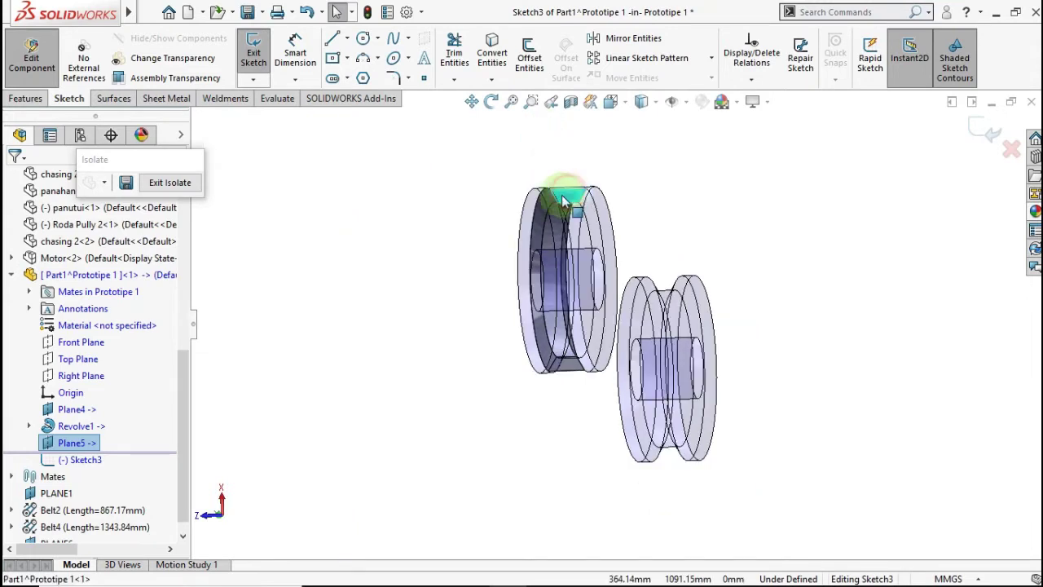
click(499, 49)
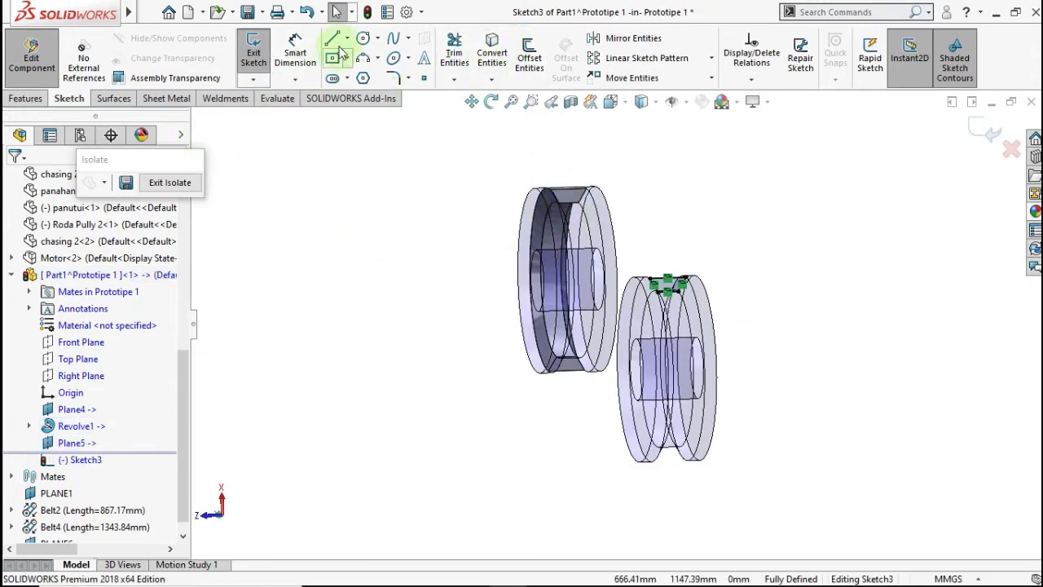
- Draw a construction centerline from the pulley's centre leftward past the pulleys
click(347, 39)
click(361, 74)
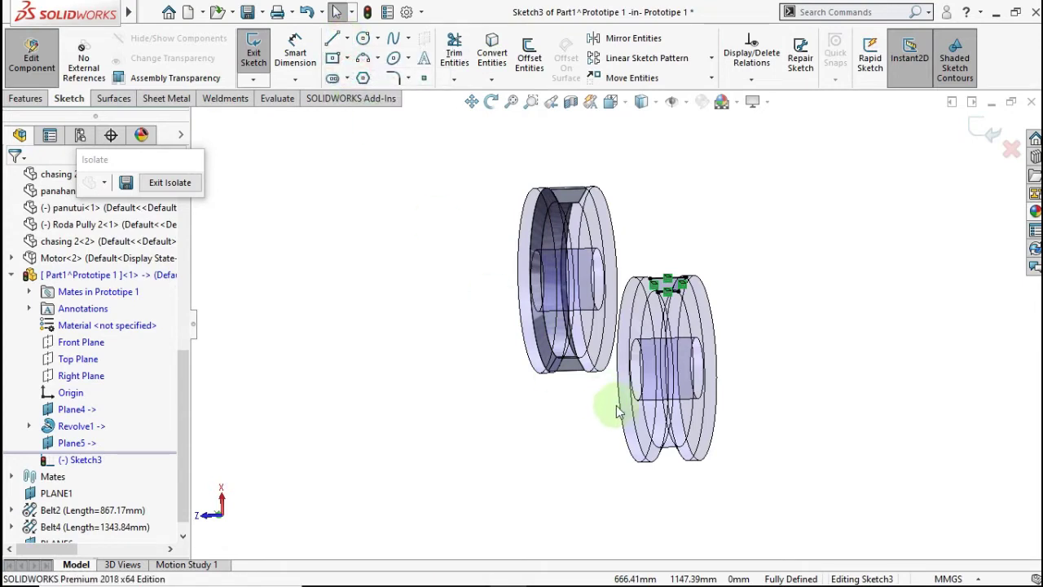
click(668, 369)
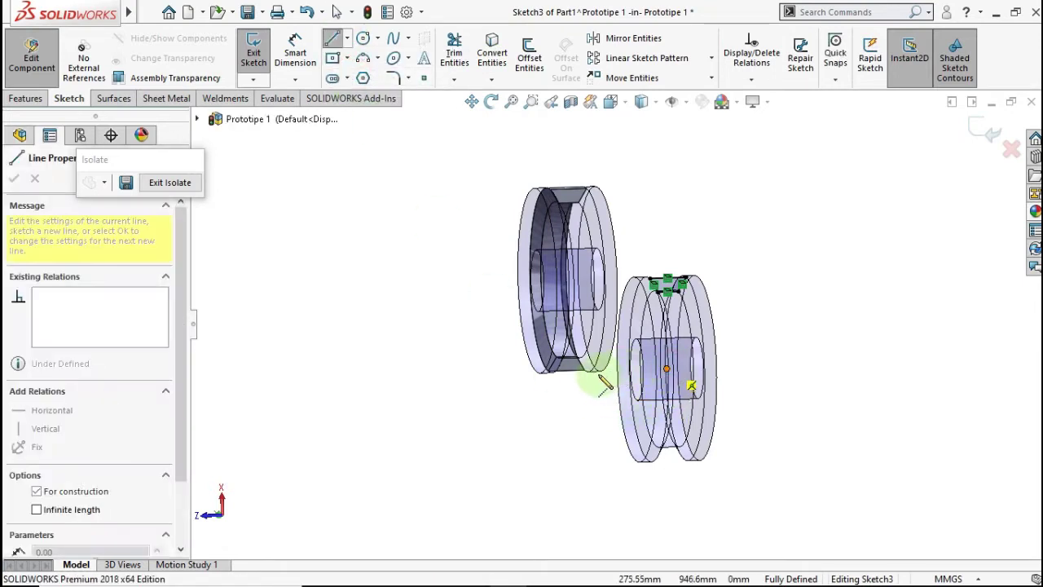
click(496, 373)
key(Escape)
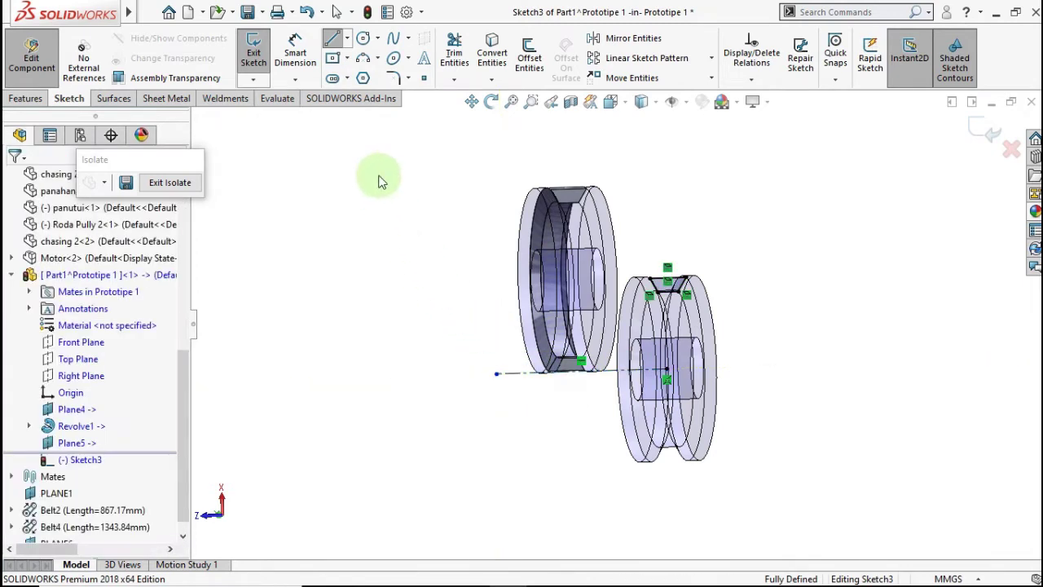
key(Escape)
- Revolve the groove sketch 180° in the reversed direction around Line17, creating Revolve2
click(24, 98)
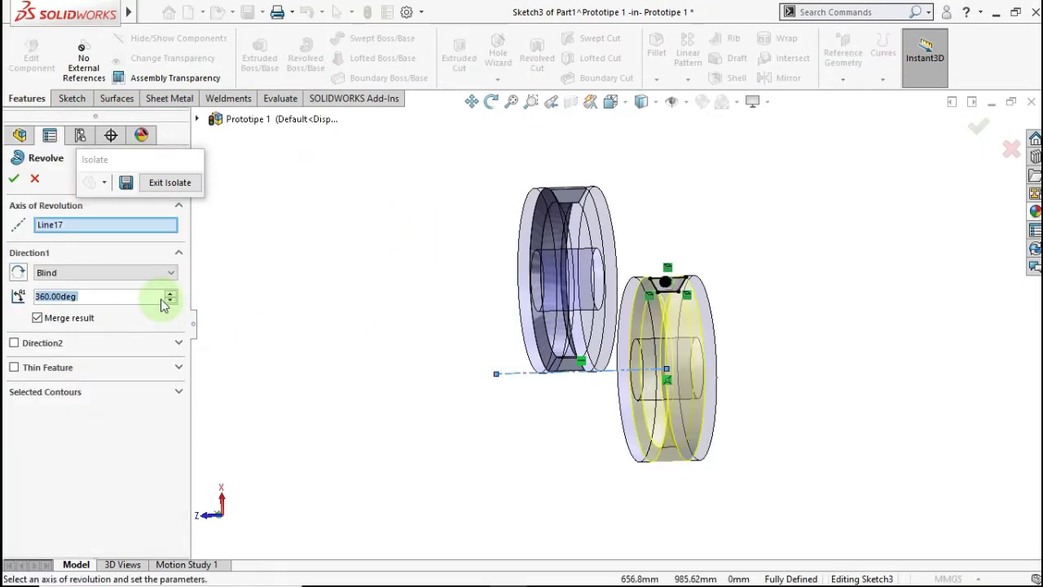
text(180)
key(Return)
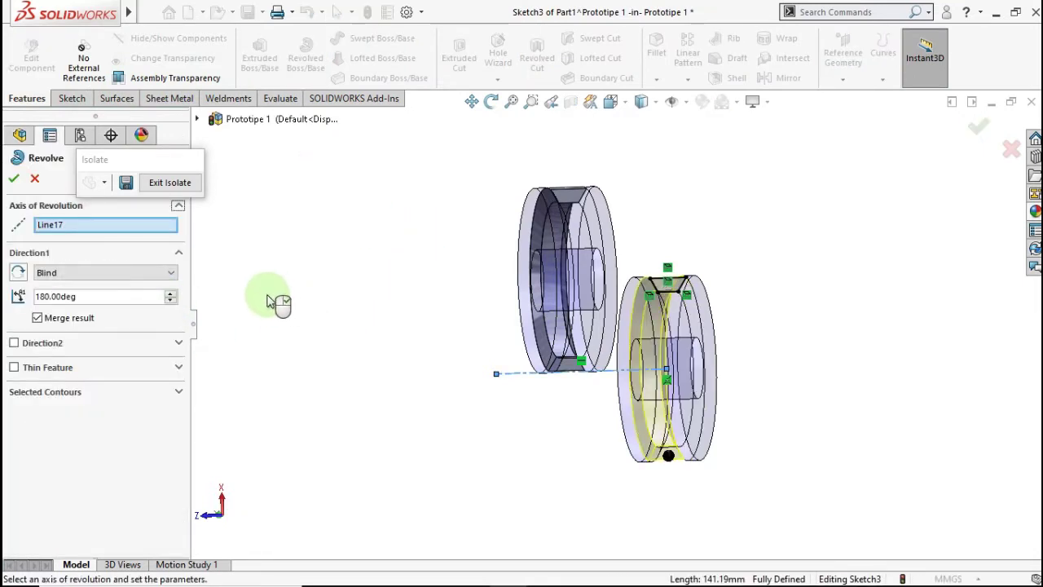
click(18, 273)
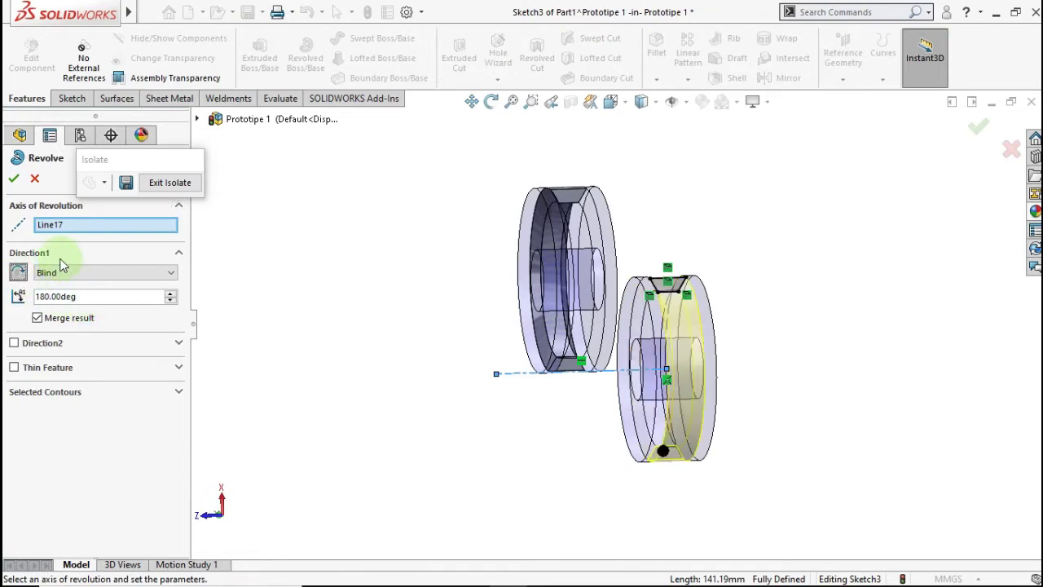
click(20, 177)
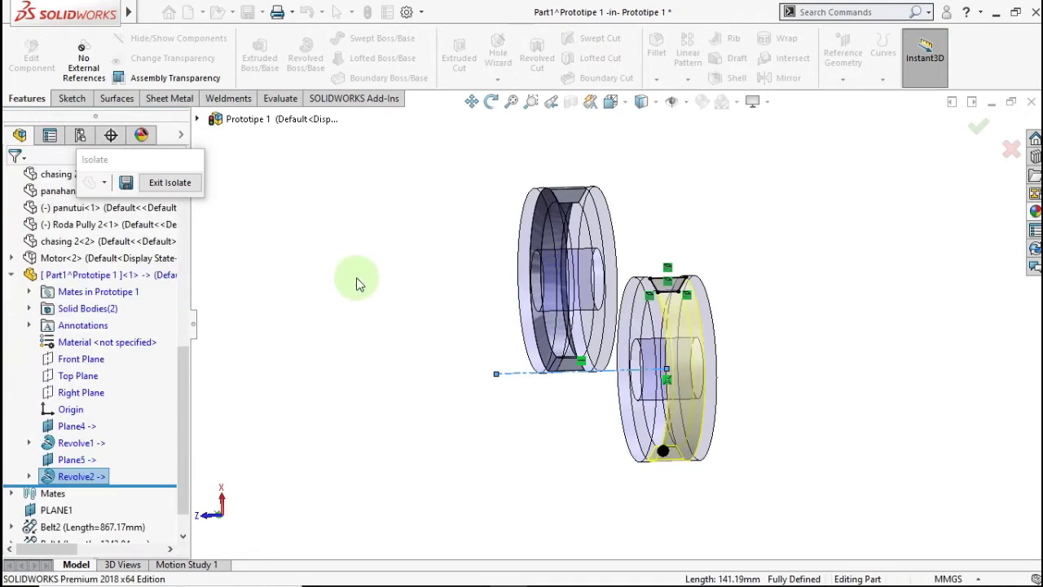
mouse_move(403, 284)
middle_down()
mouse_move(420, 261)
mouse_move(456, 268)
mouse_move(458, 305)
middle_up()
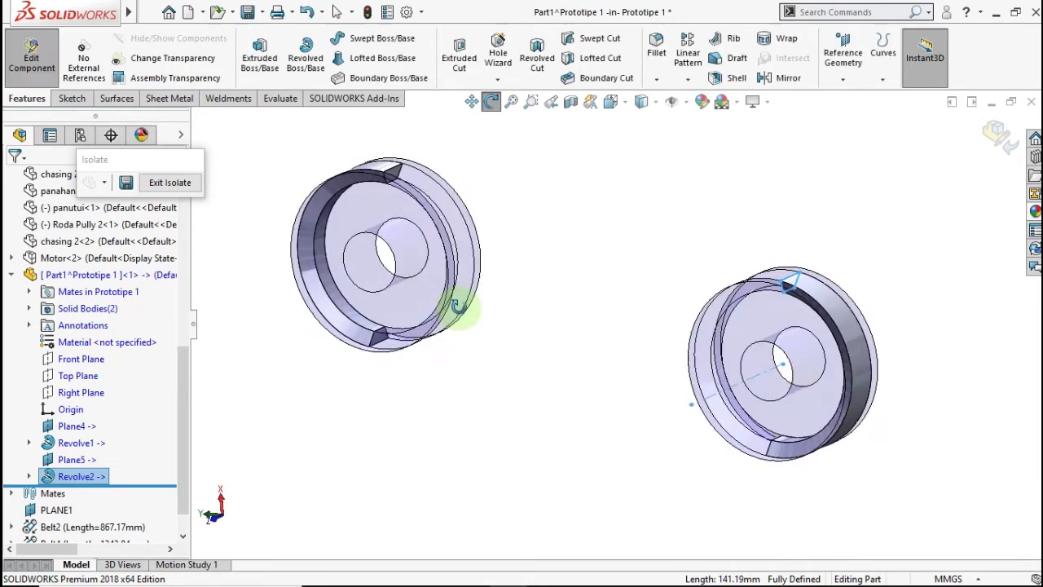
mouse_move(562, 267)
middle_down()
mouse_move(582, 250)
mouse_move(606, 251)
mouse_move(593, 283)
middle_up()
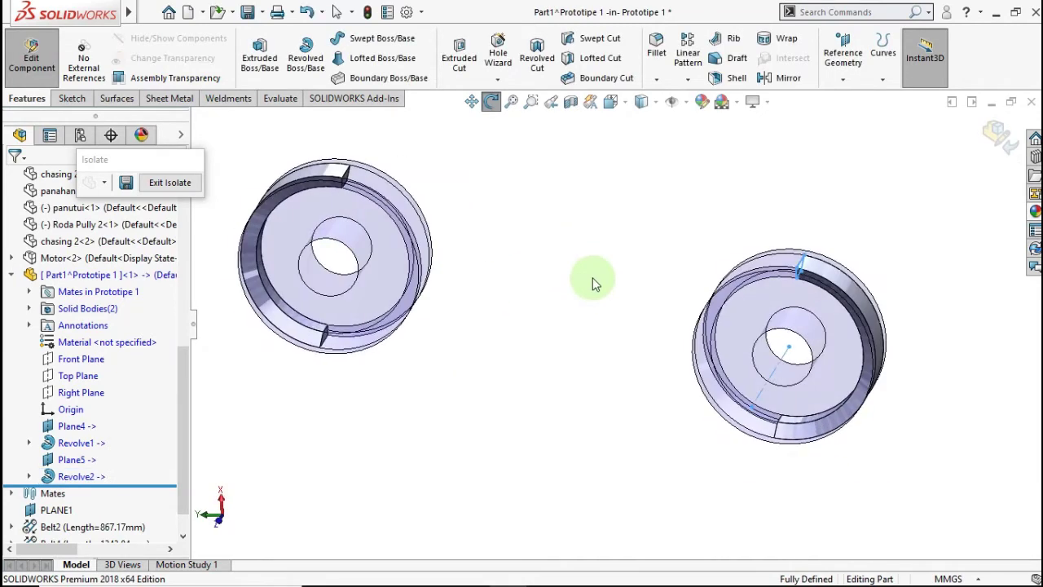
key(f)
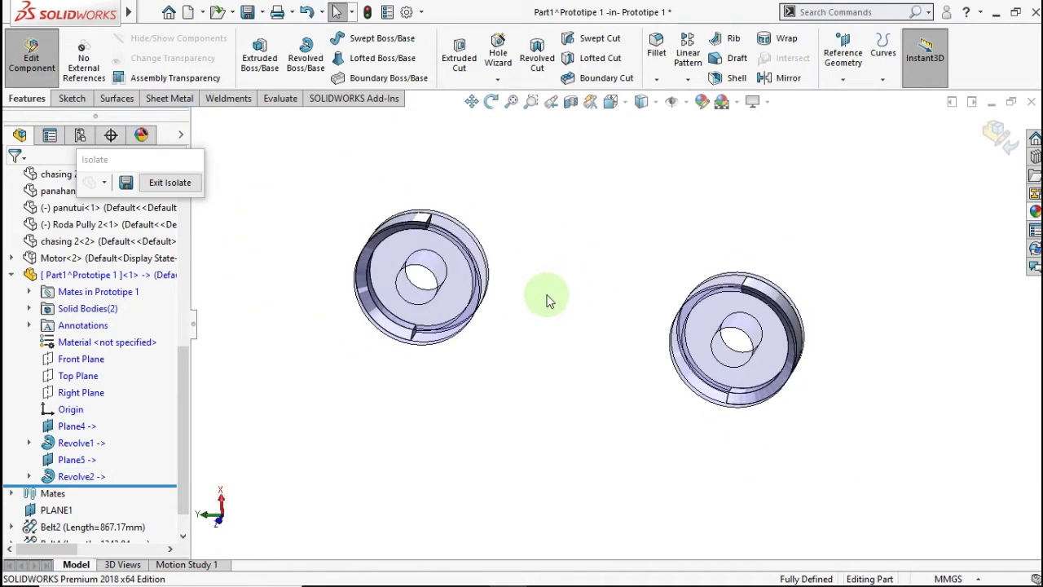
- Start a sketch on the Front Plane and draw a circle around each pulley
click(77, 375)
click(86, 393)
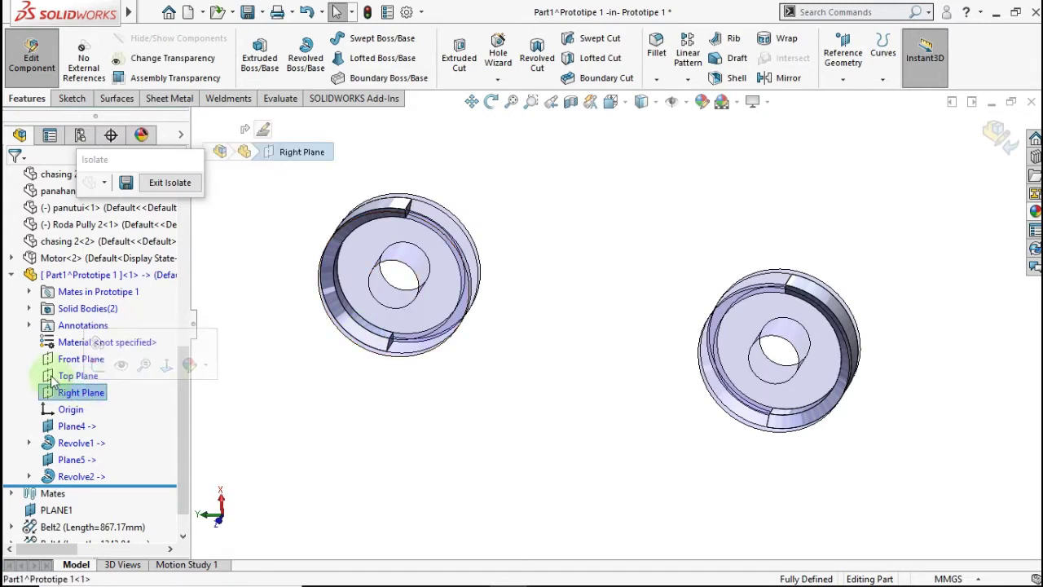
click(64, 361)
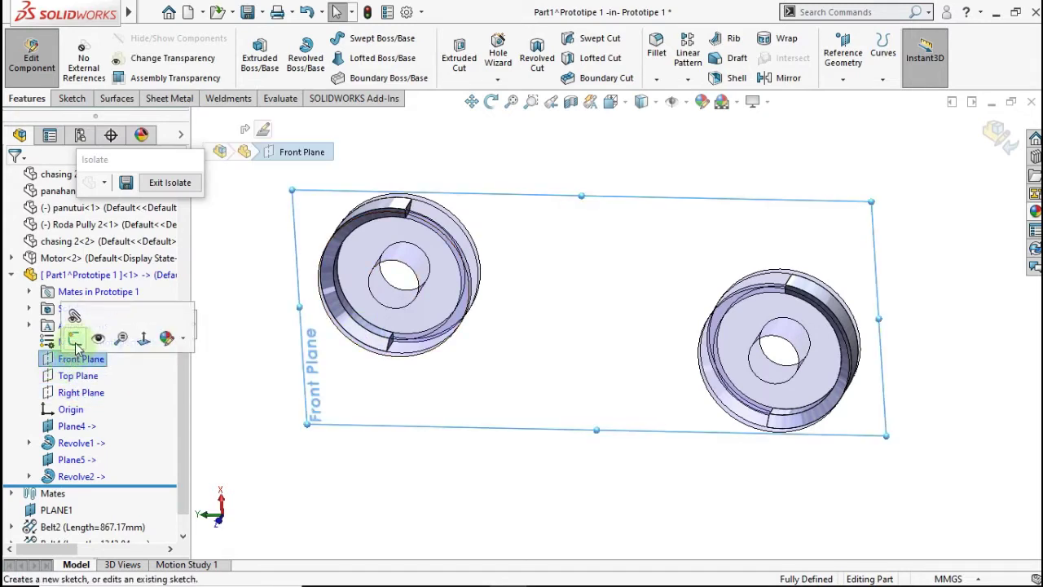
click(75, 342)
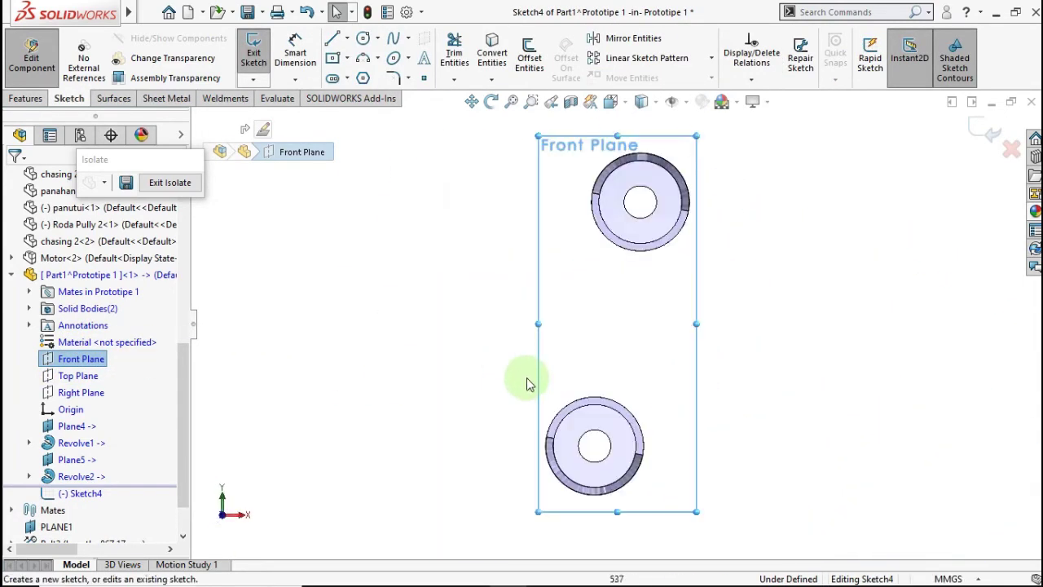
click(363, 38)
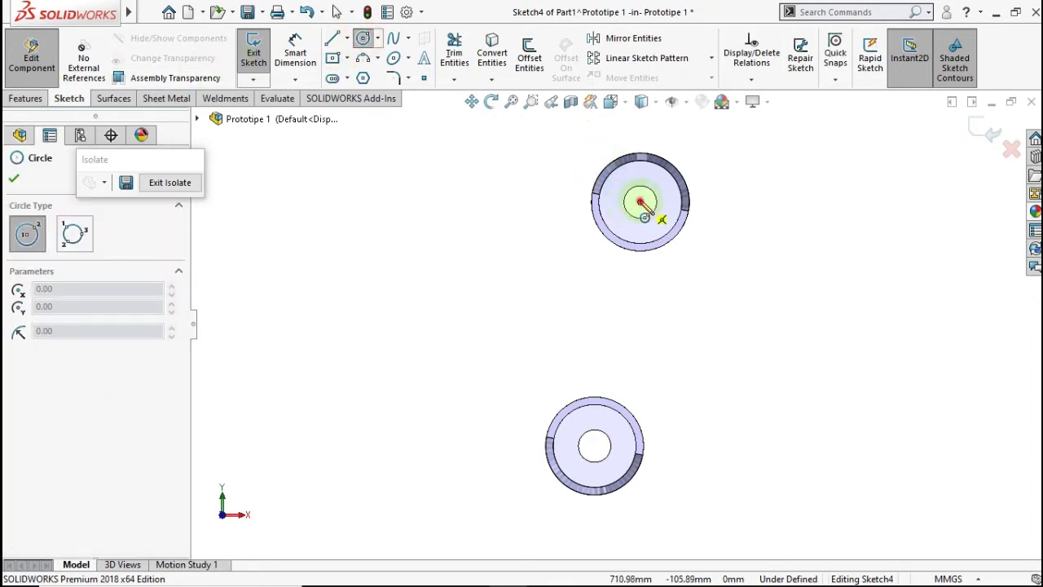
click(641, 202)
click(720, 202)
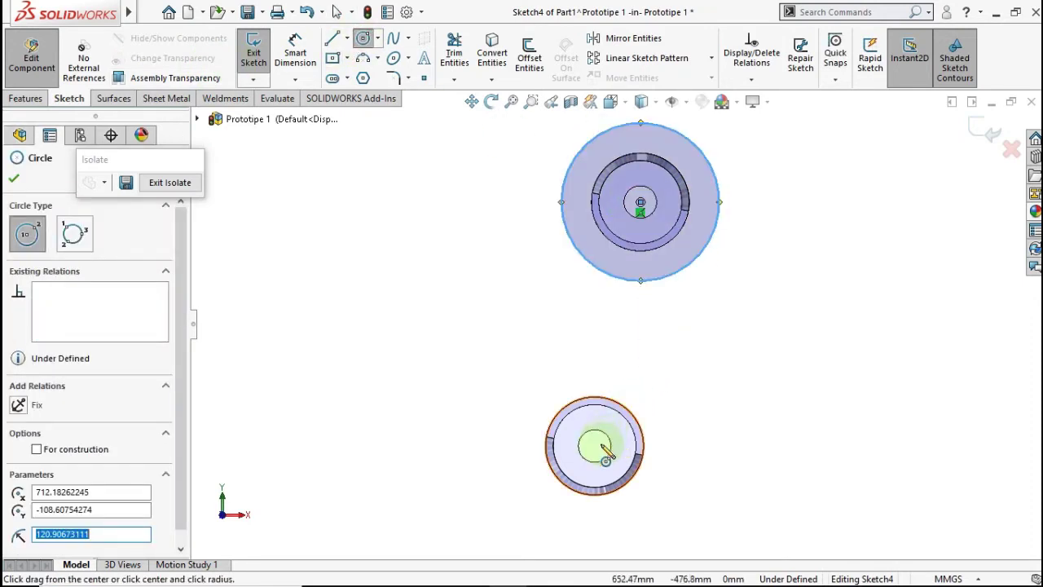
click(595, 446)
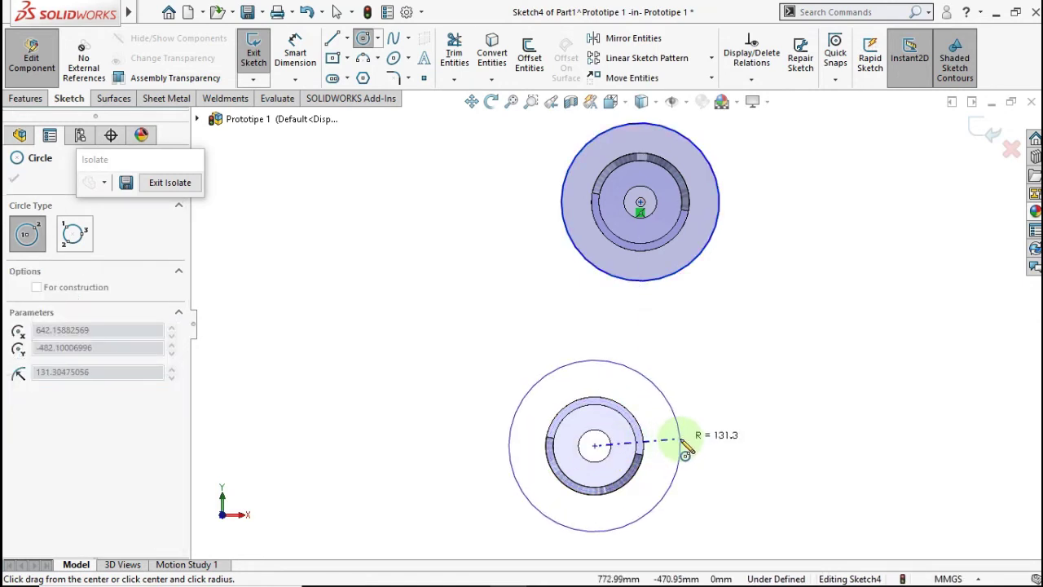
click(678, 441)
key(Escape)
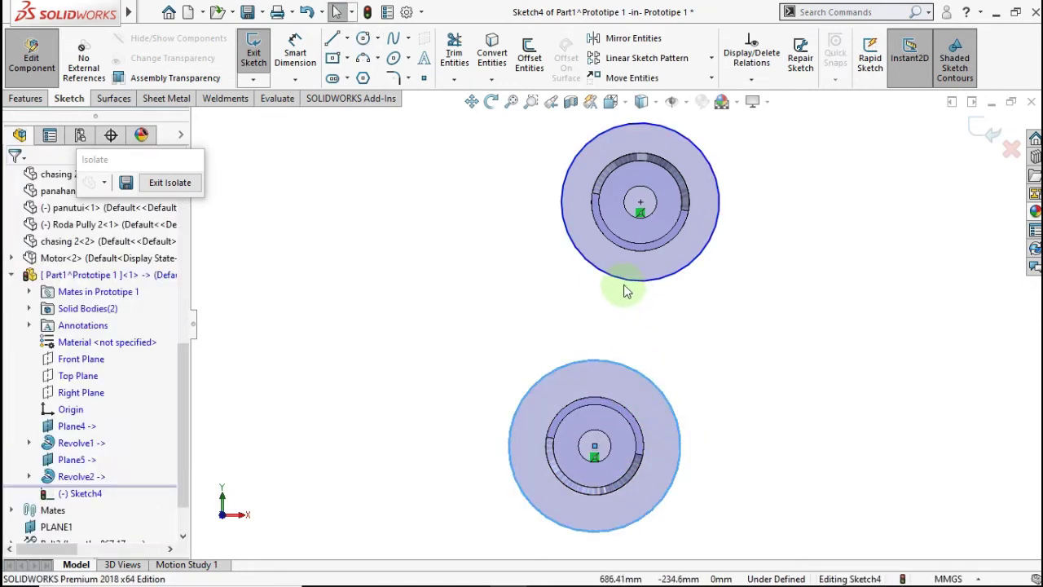
- Dimension the upper circle's diameter as 5in (Ø0.13)
click(625, 285)
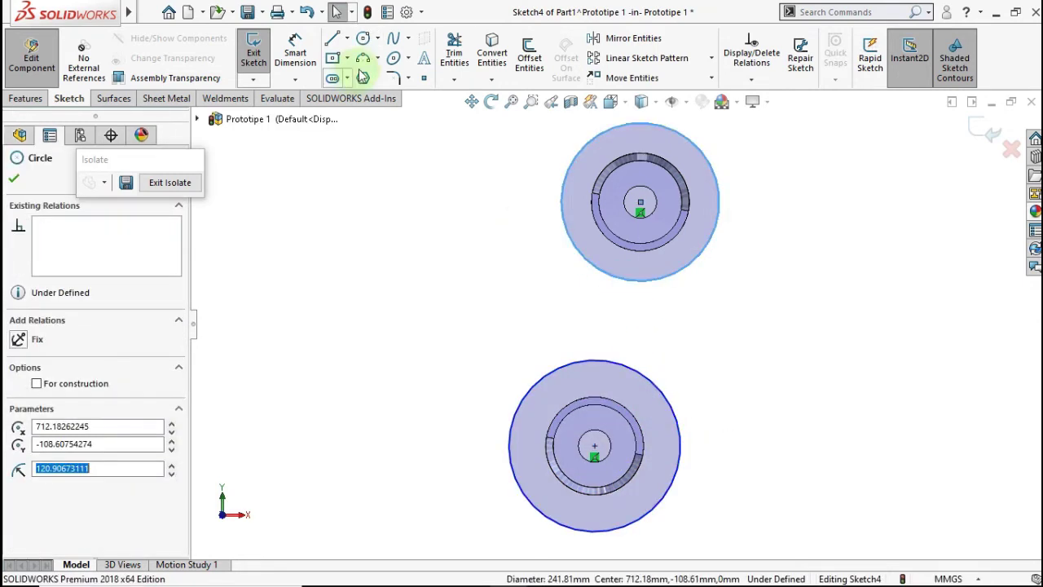
click(300, 51)
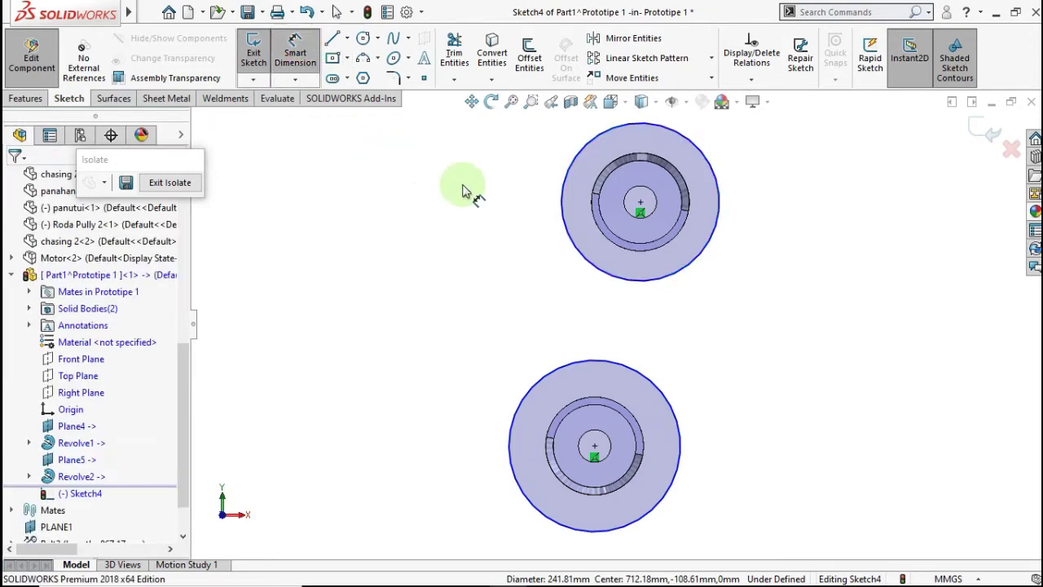
click(561, 188)
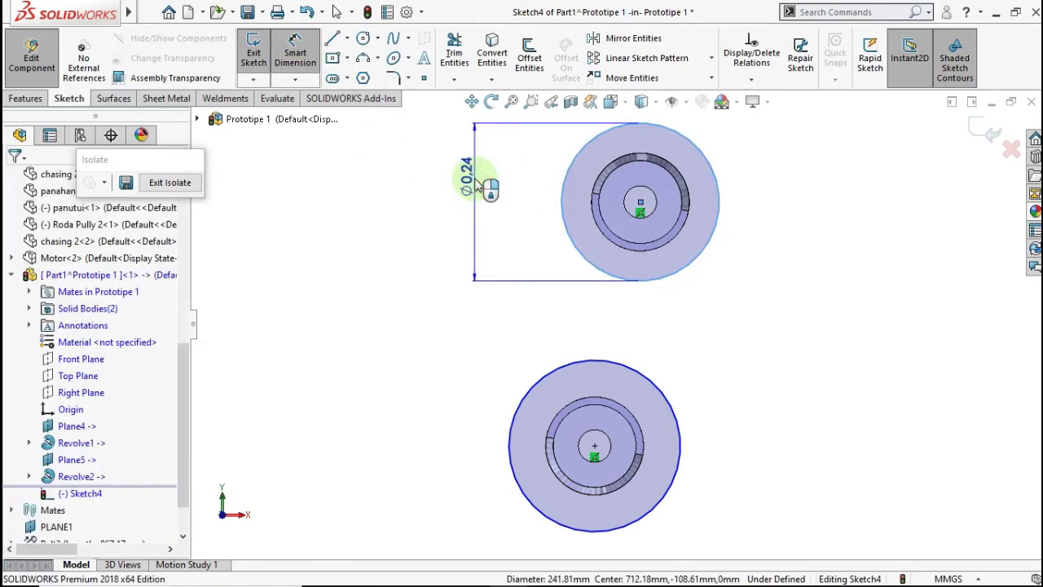
click(477, 185)
text(5in)
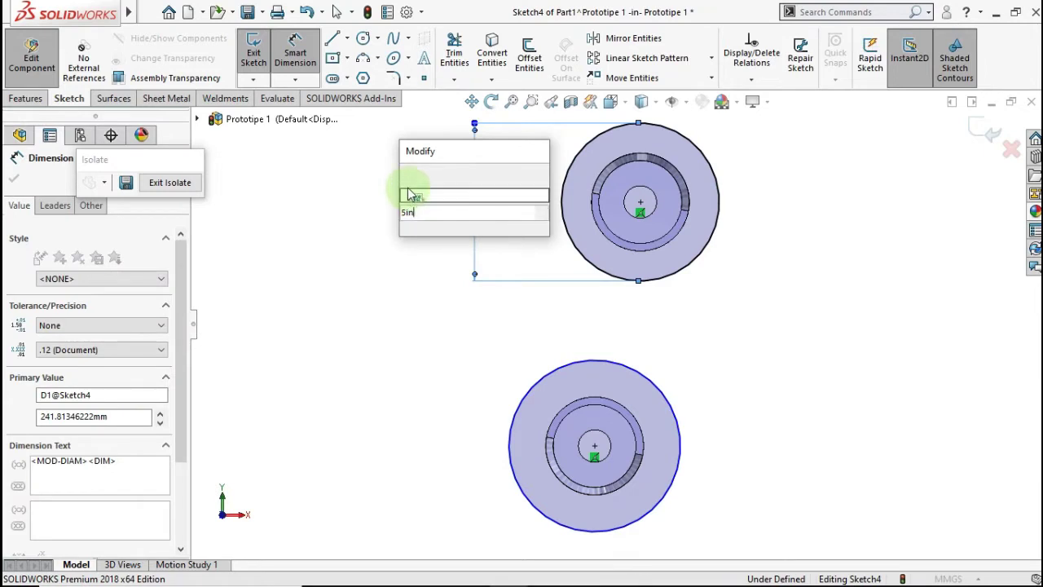
key(Return)
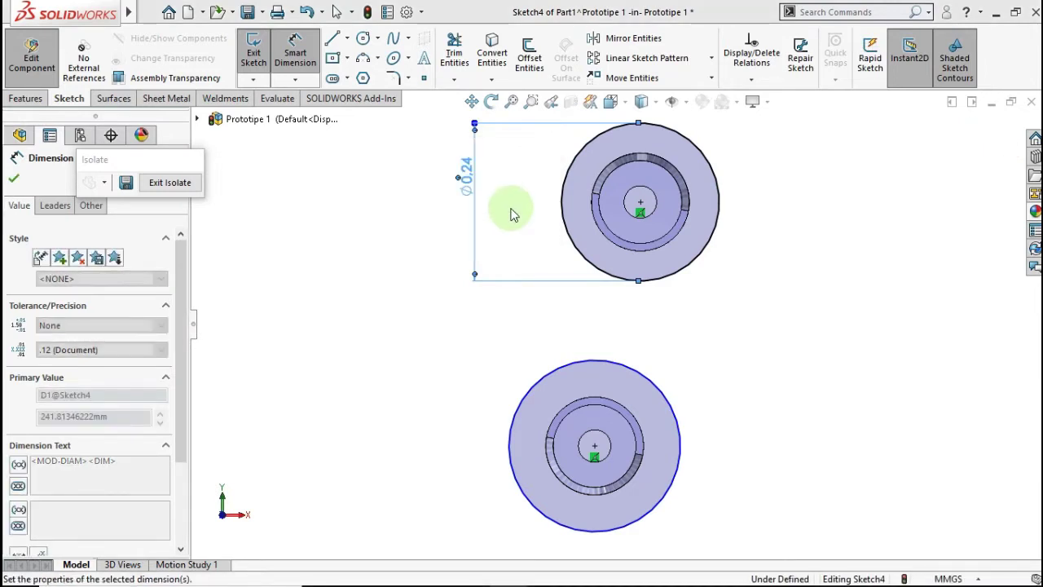
click(524, 216)
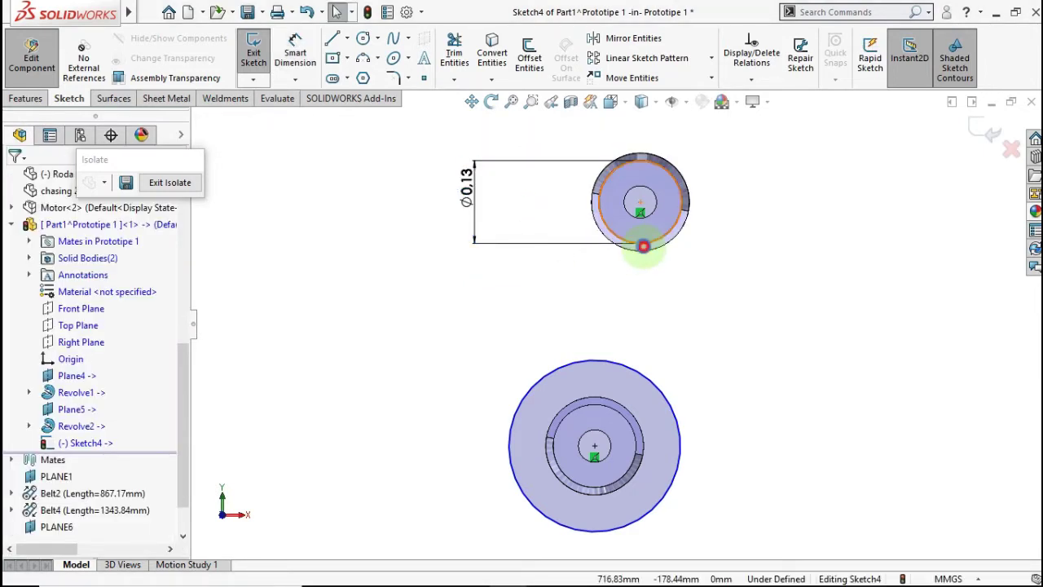
- Add an Equal relation so both pulley circles share the same radius
click(667, 396)
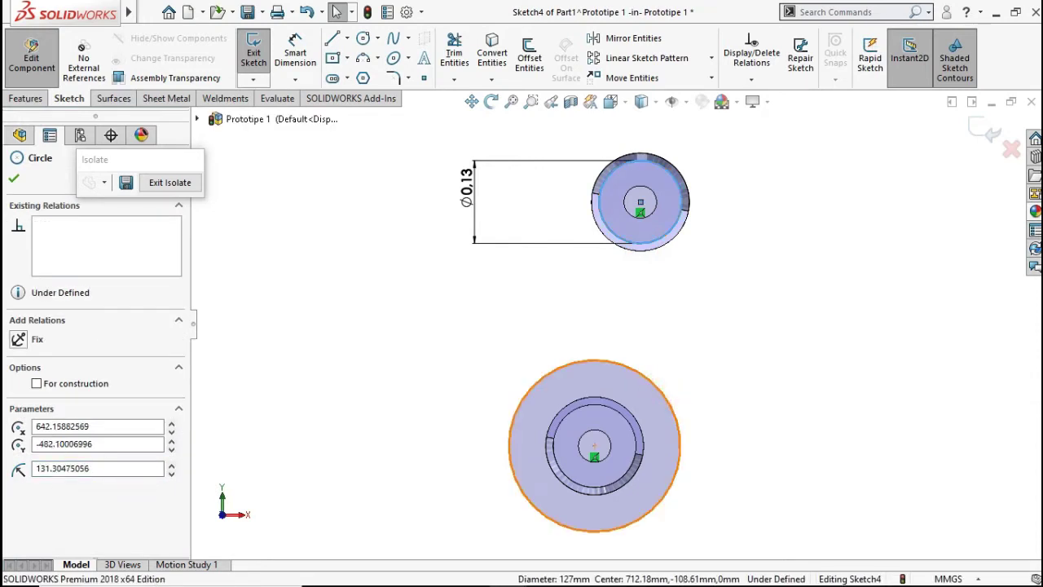
ctrl+click(667, 396)
click(18, 480)
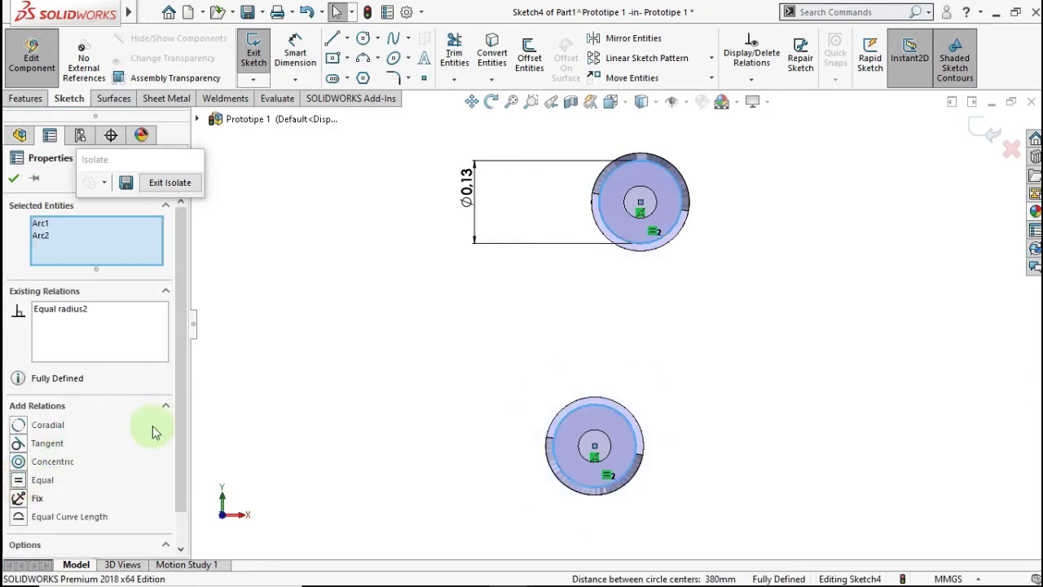
click(19, 181)
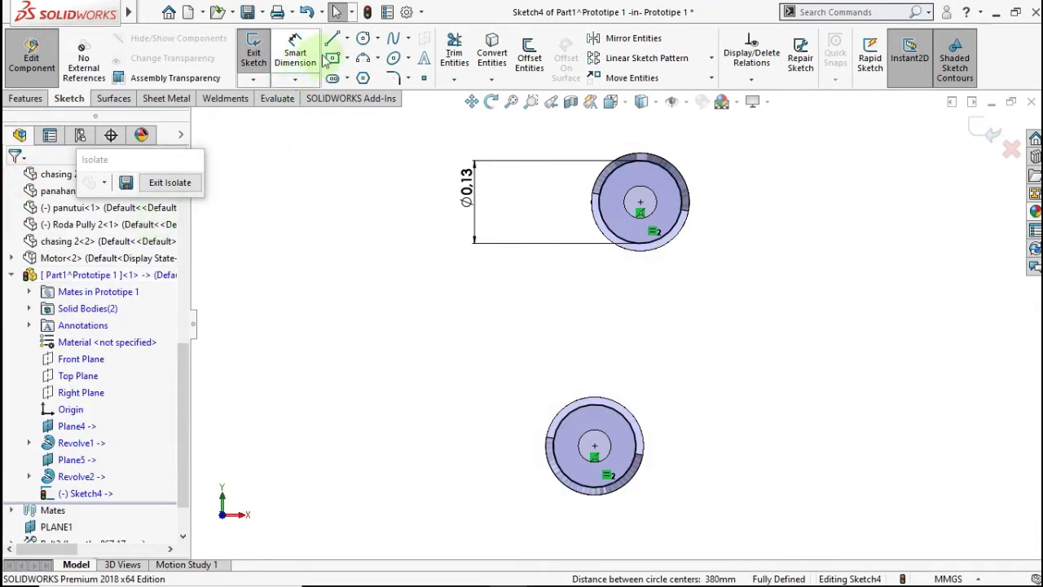
click(332, 39)
scroll(693, 220, down, 1)
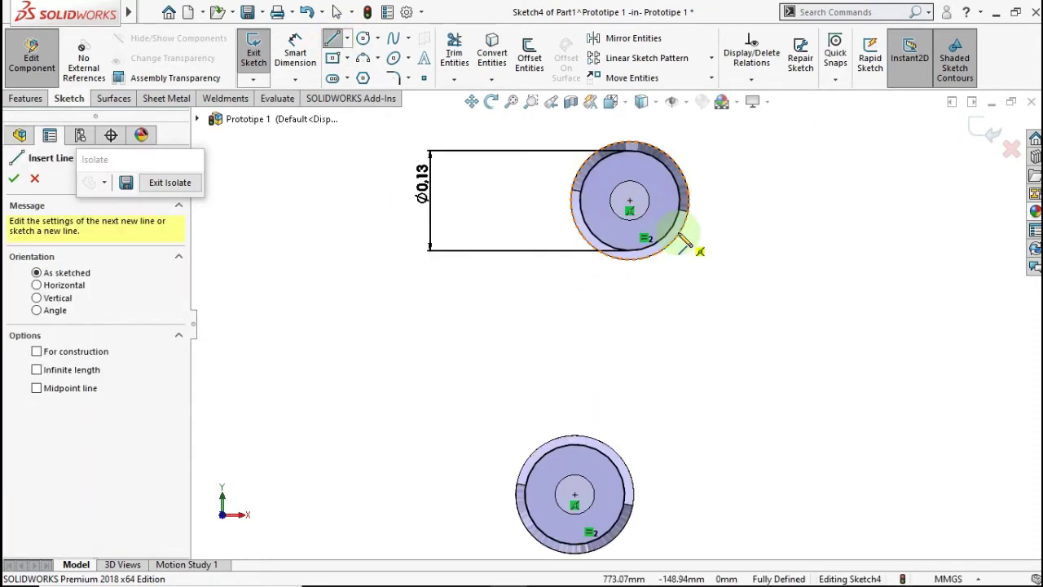
- Draw a crossing line from the top circle's left edge to the bottom circle's right edge, tangent to the lower circle
click(582, 209)
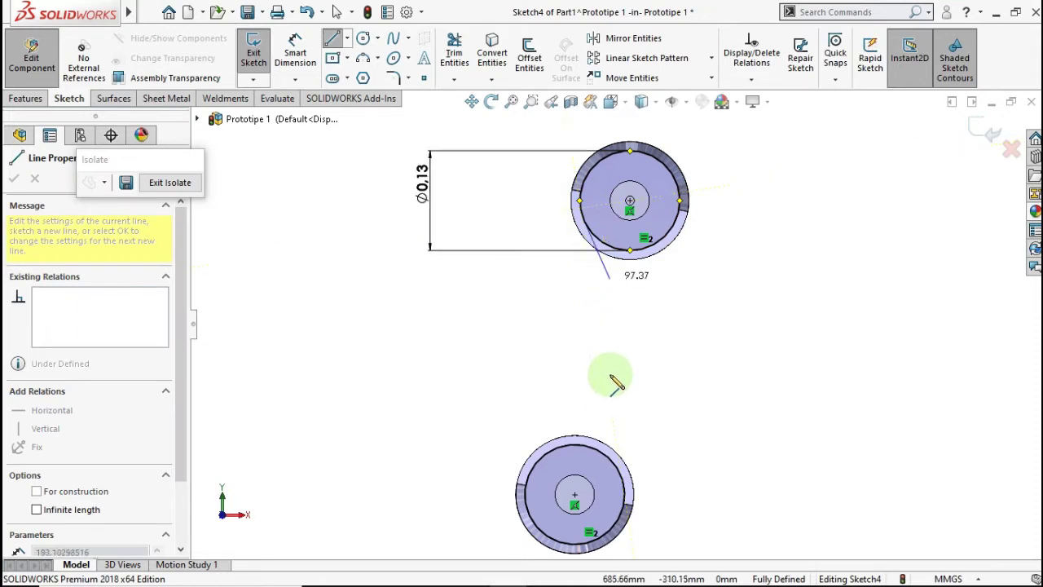
click(624, 478)
key(Escape)
key(Escape)
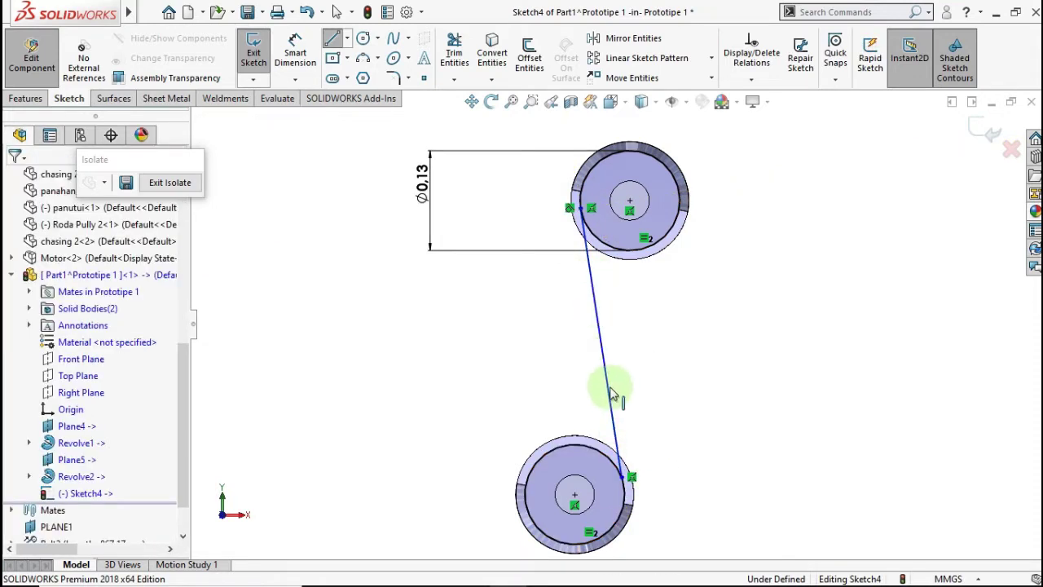
key(Escape)
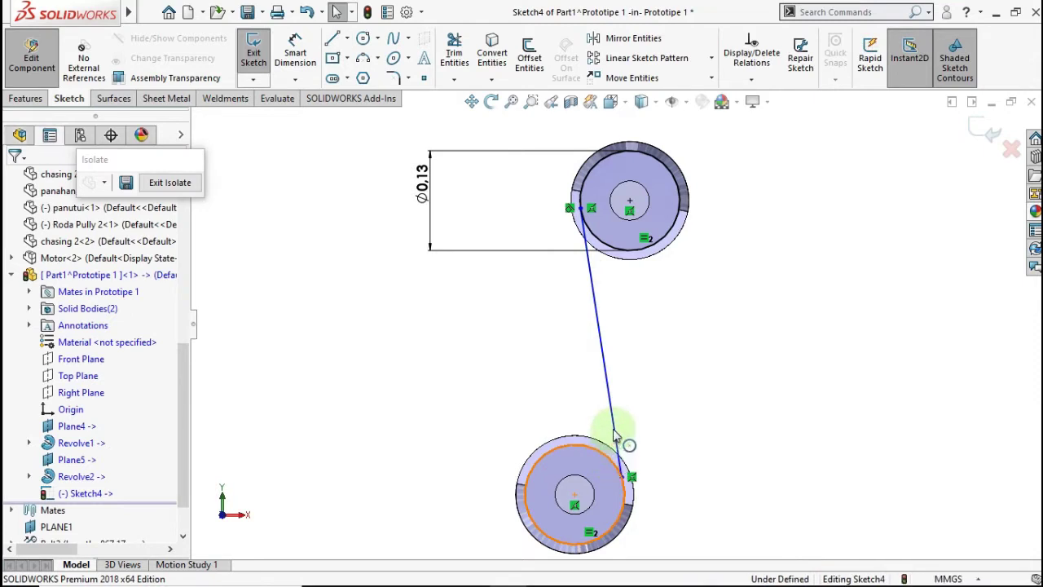
click(615, 436)
ctrl+click(615, 424)
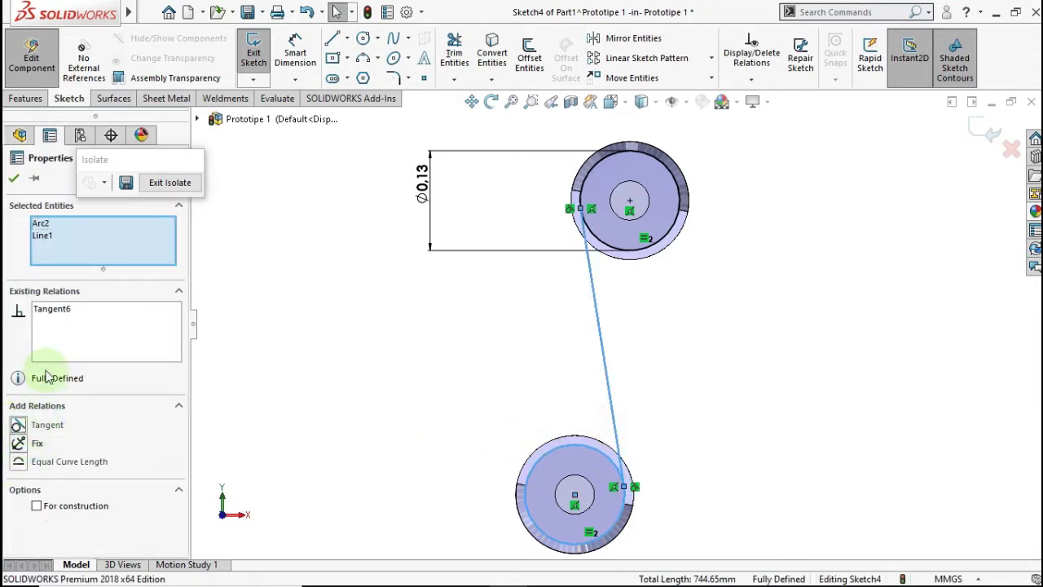
click(16, 181)
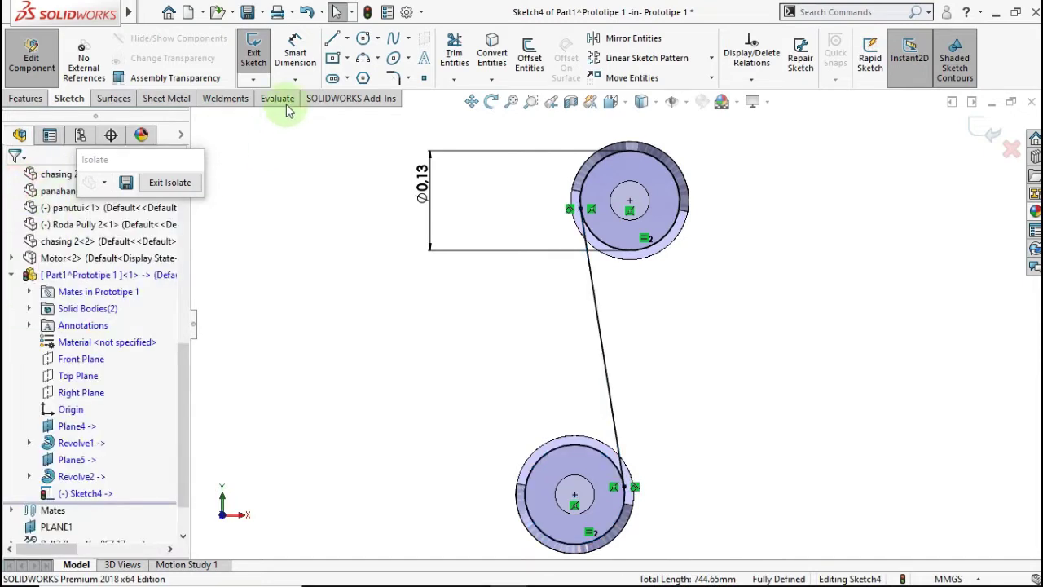
- Draw construction centerlines from each pulley centre to its tangent point
click(346, 39)
click(362, 74)
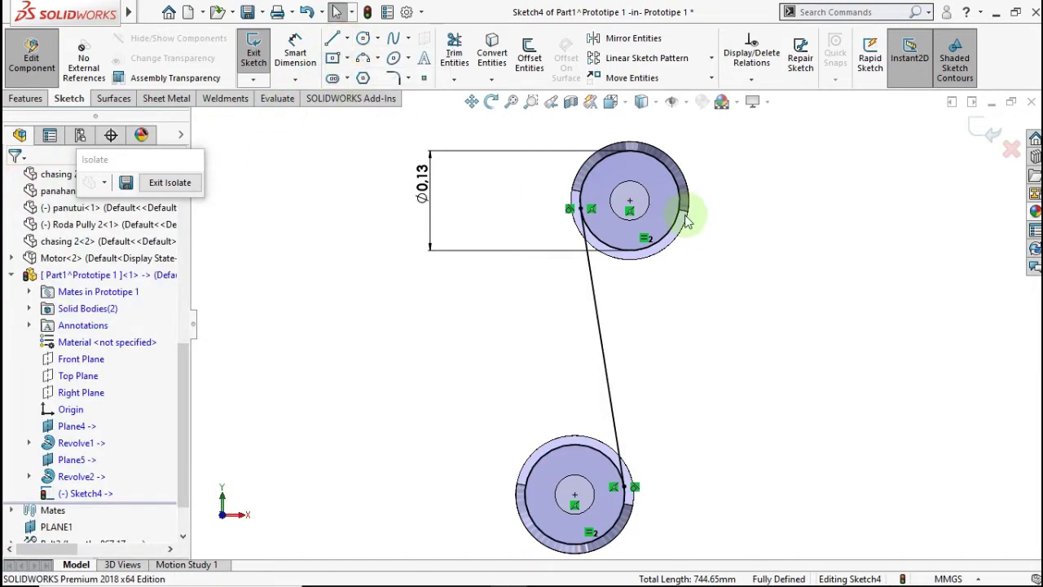
click(630, 203)
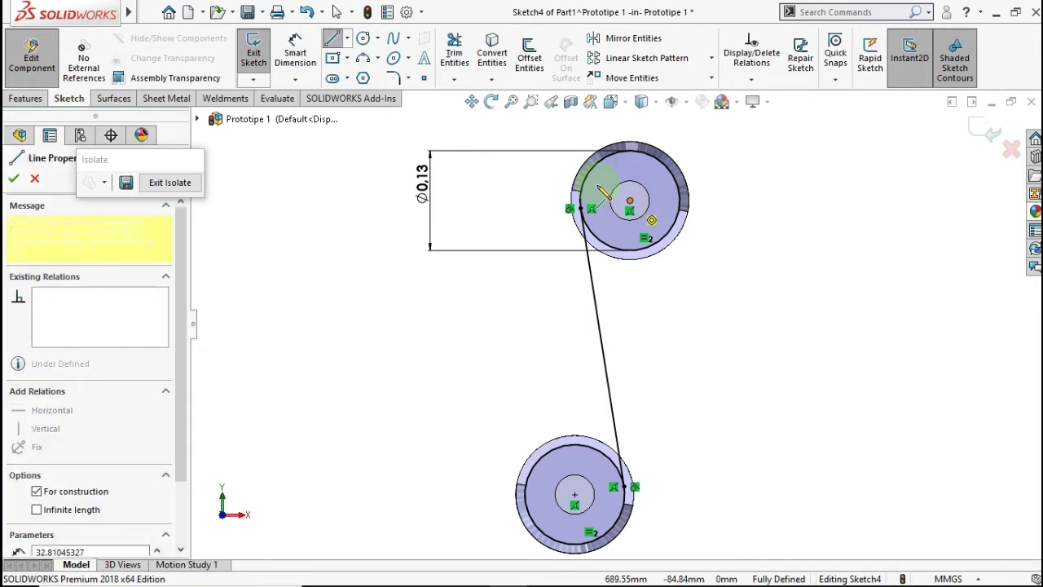
scroll(591, 159, down, 2)
scroll(591, 159, down, 2)
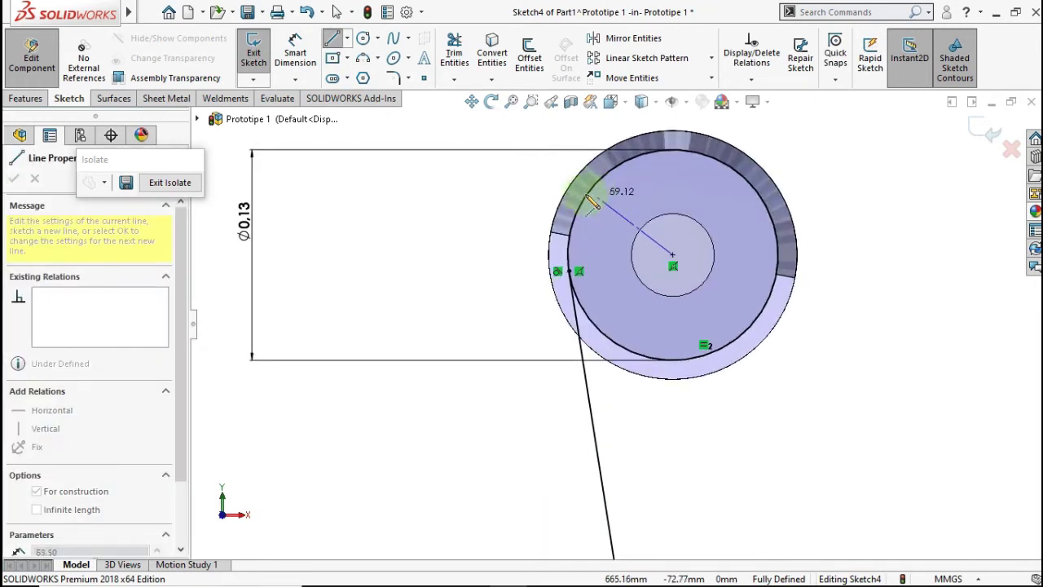
click(550, 234)
scroll(616, 326, up, 2)
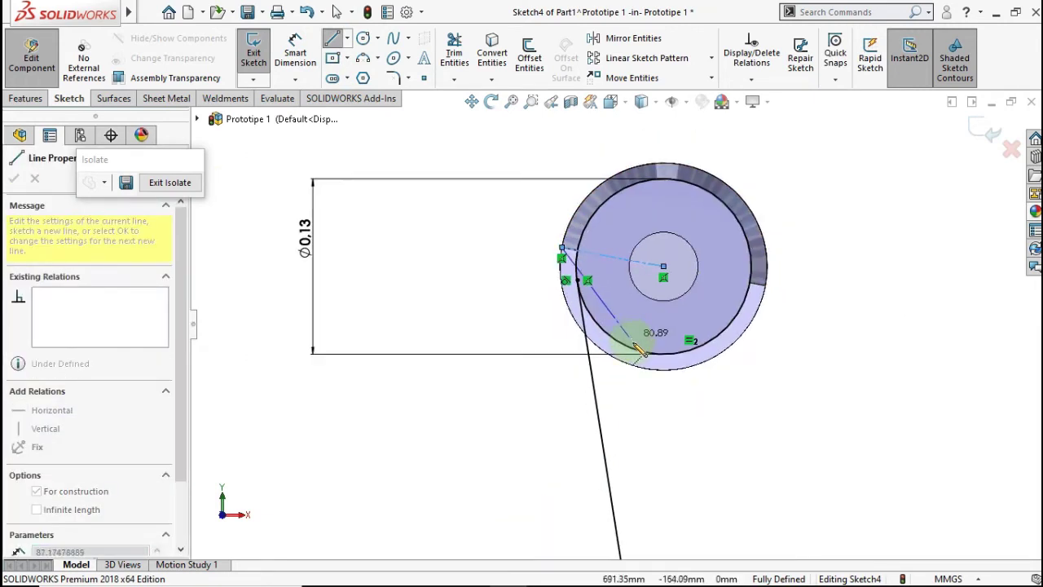
scroll(616, 326, up, 1)
key(Escape)
scroll(601, 452, up, 1)
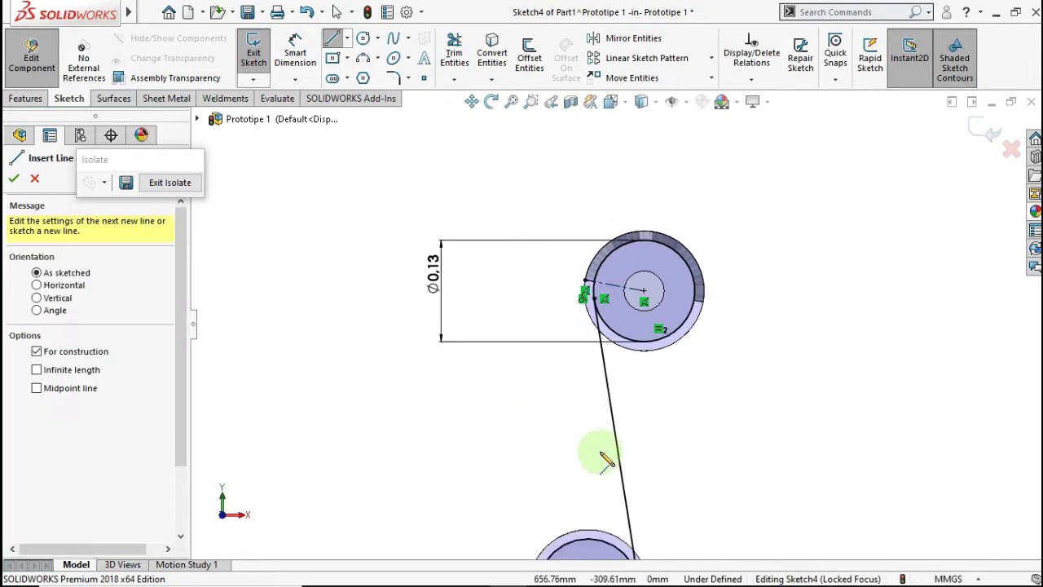
scroll(608, 468, up, 1)
scroll(624, 522, down, 1)
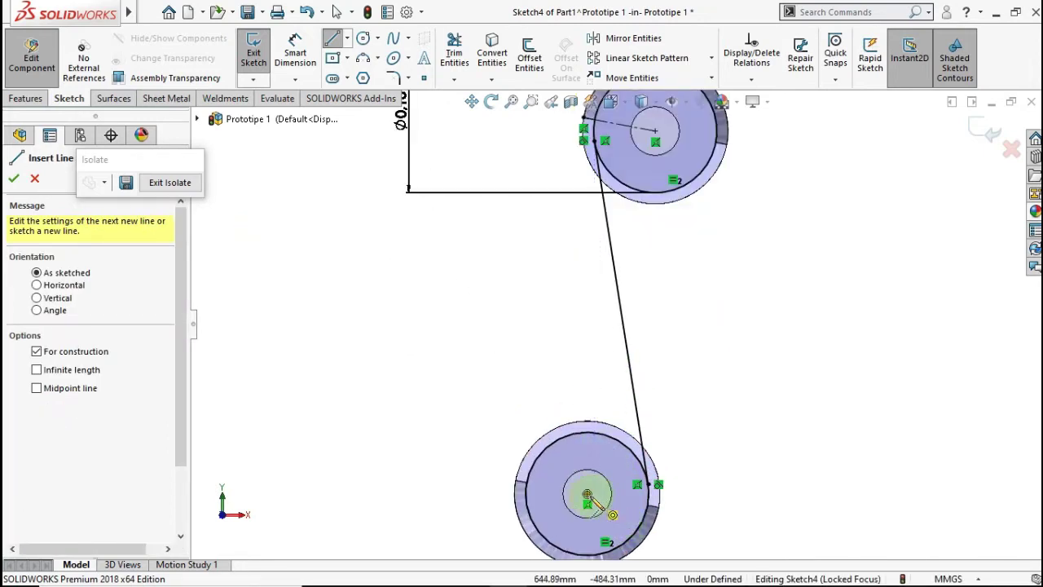
click(587, 494)
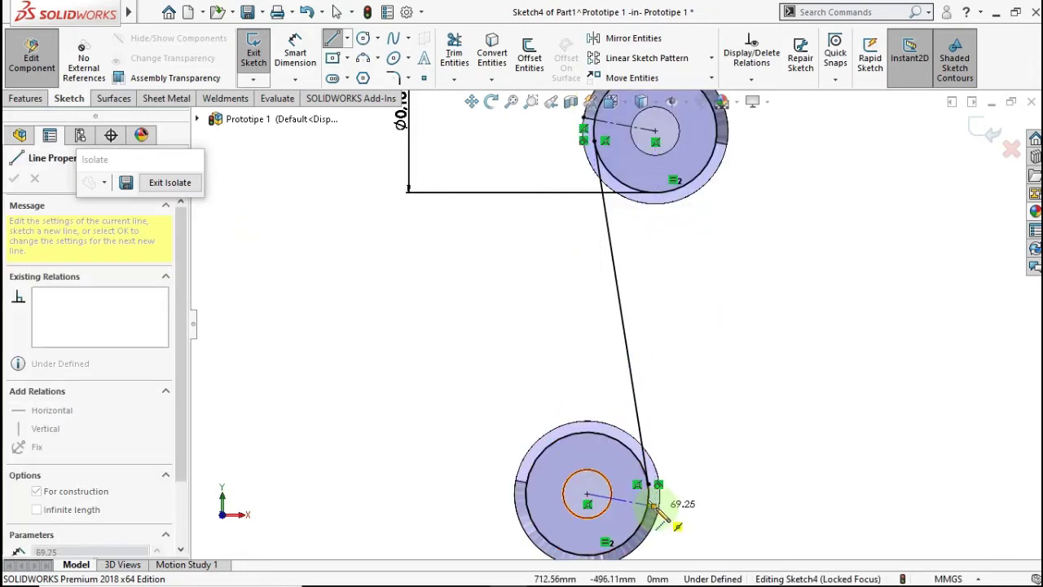
scroll(665, 513, down, 1)
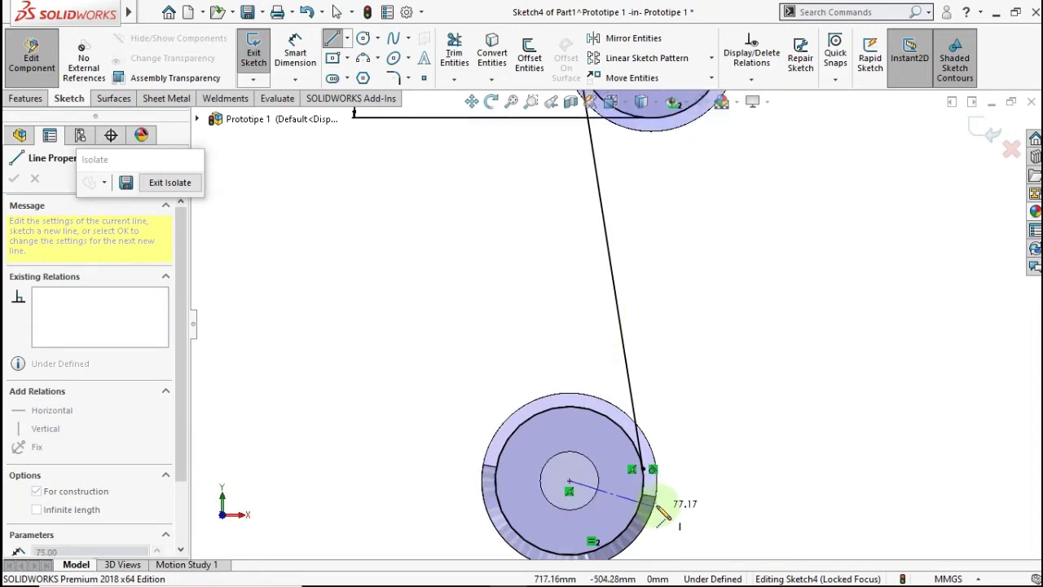
click(654, 497)
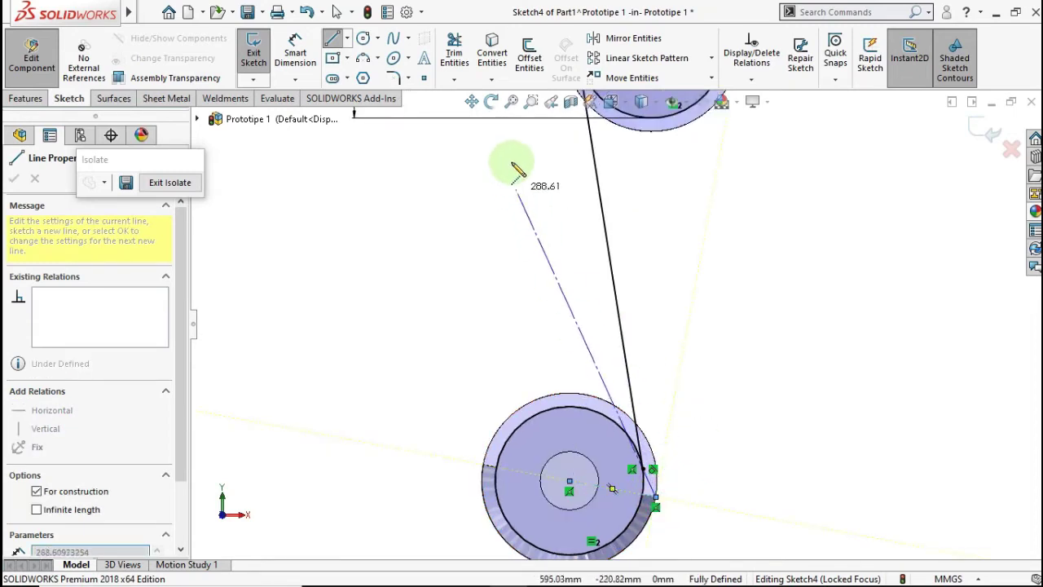
- Trim away the lower pulley's outer circle
click(460, 79)
click(469, 97)
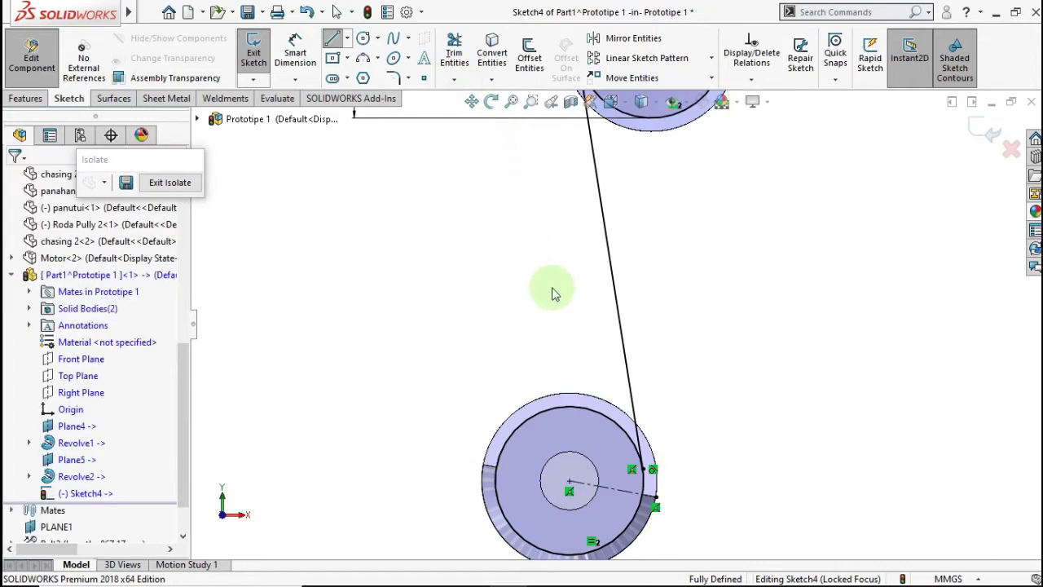
scroll(553, 293, up, 2)
drag(554, 293, 570, 396)
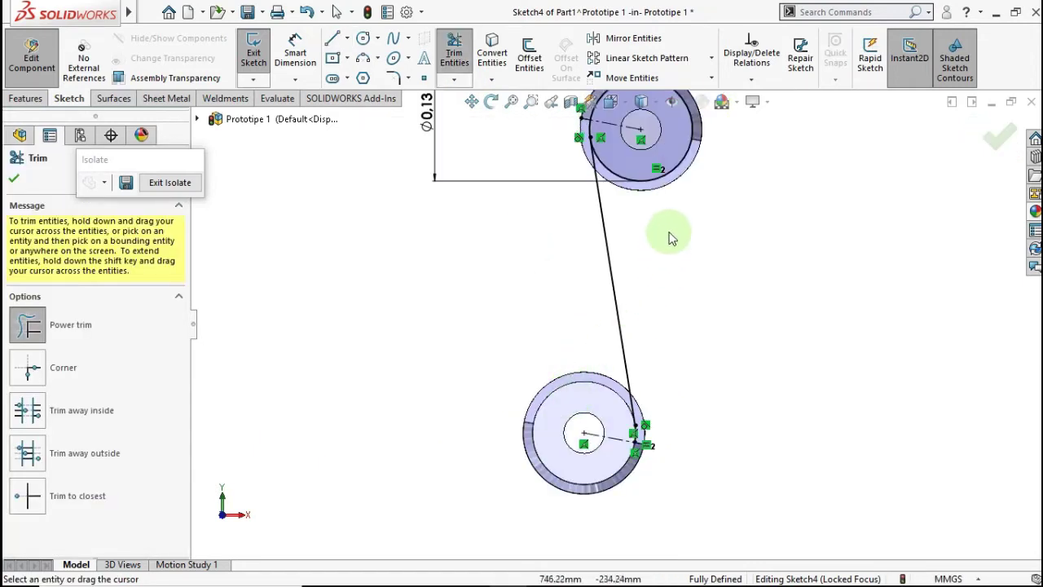
- Trim away the upper pulley's outer circle and close Sketch4
drag(657, 178, 821, 173)
click(992, 142)
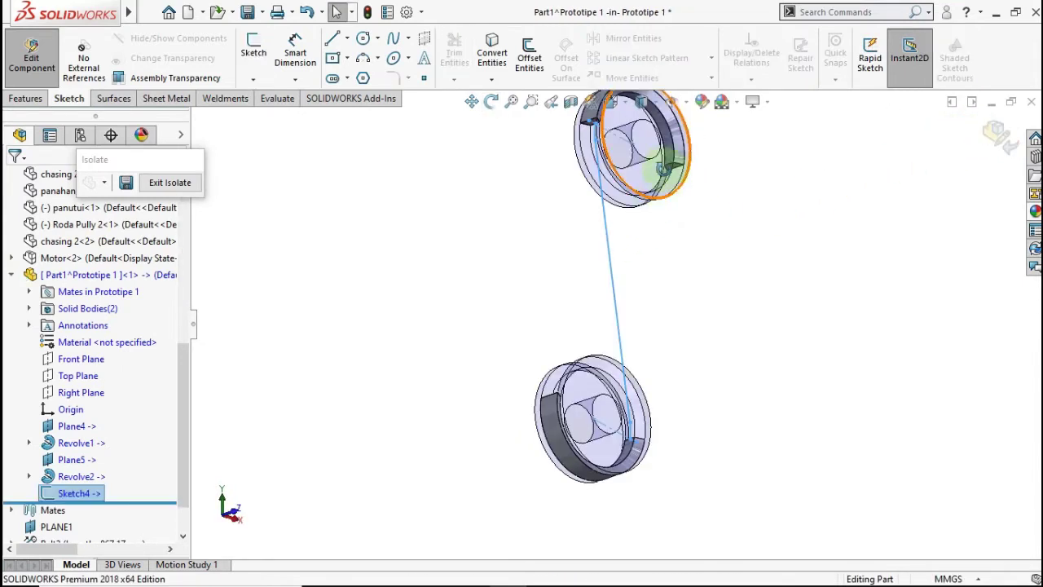
scroll(582, 155, down, 3)
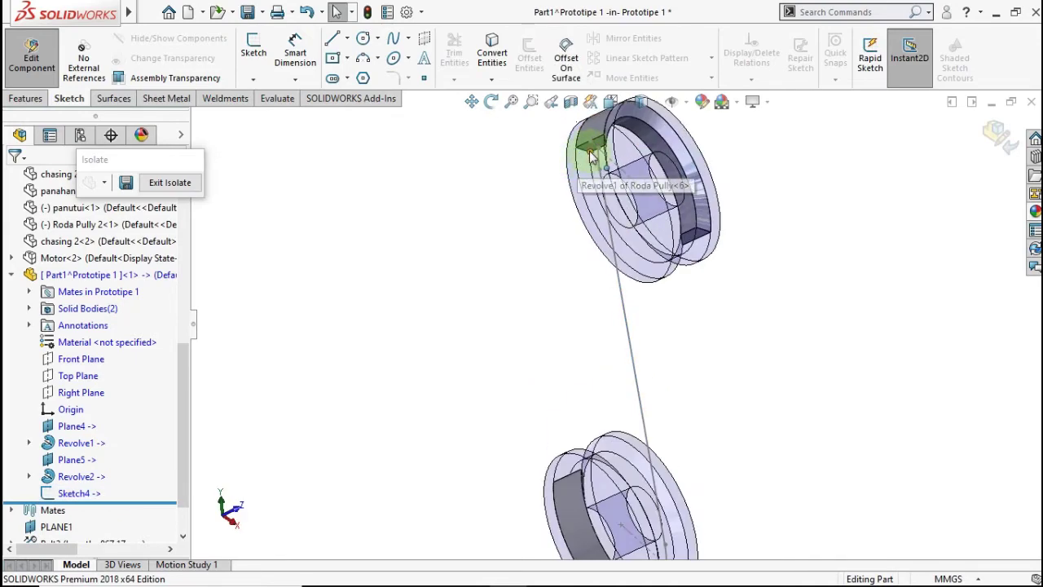
scroll(593, 155, down, 3)
- Convert the upper pulley's rim face edges into a new Sketch5 profile
click(597, 186)
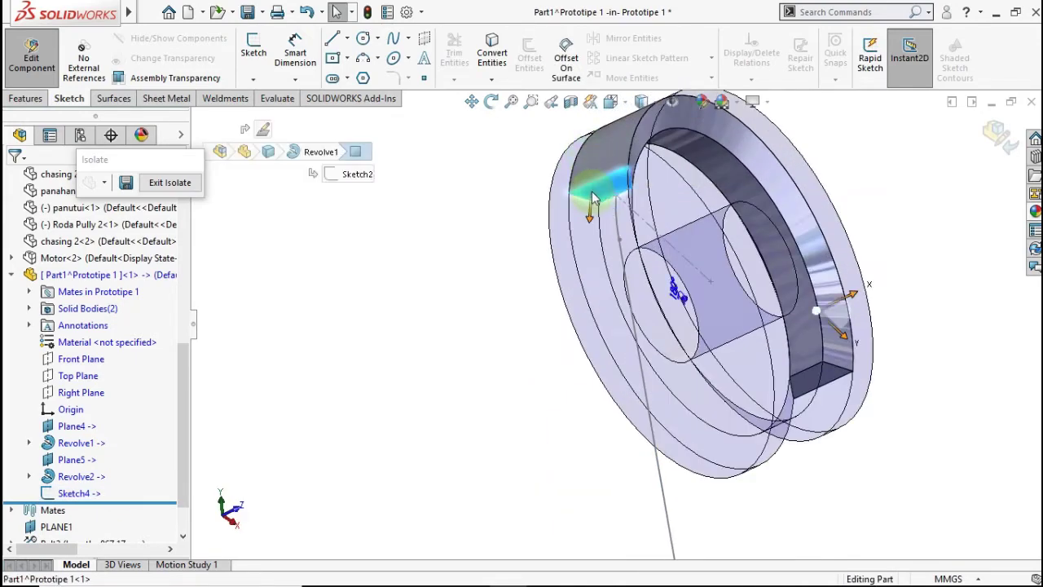
click(659, 145)
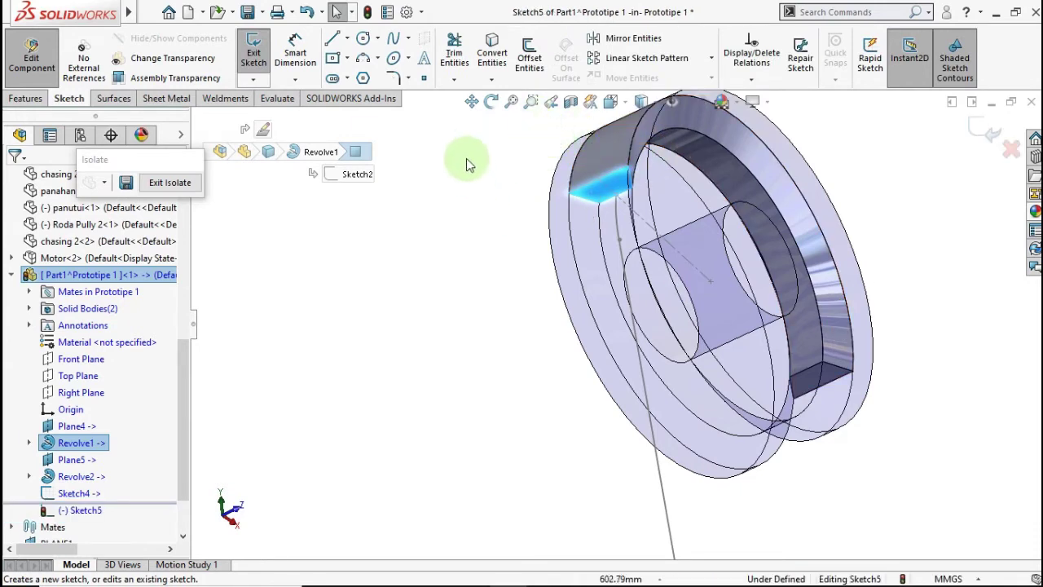
click(485, 61)
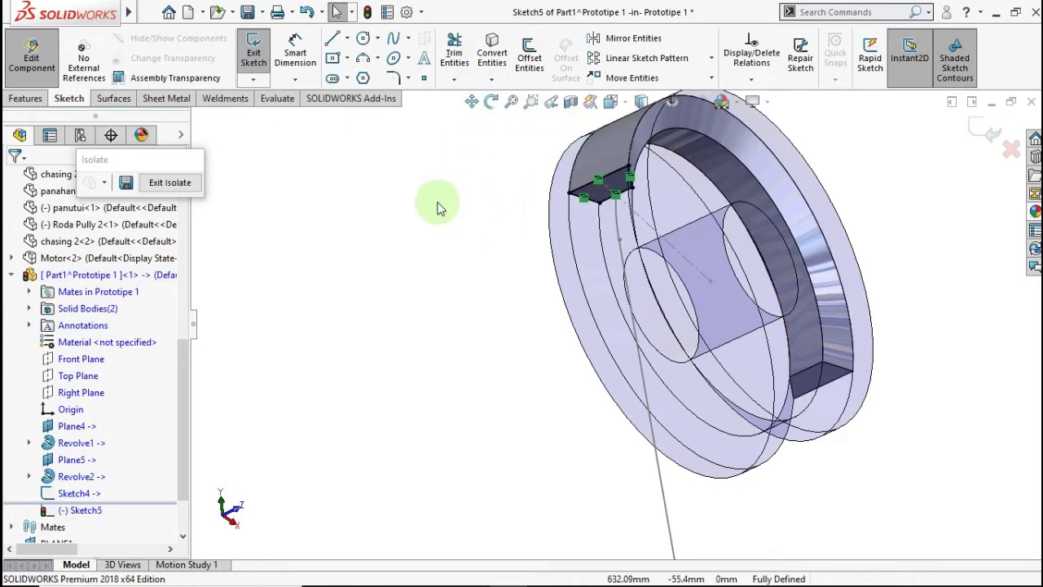
click(39, 99)
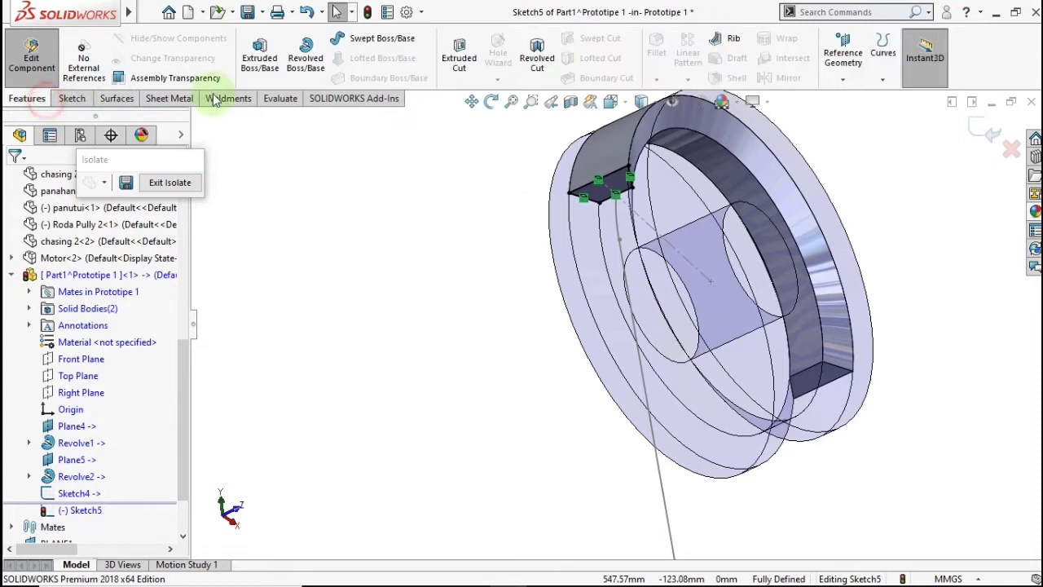
- Start a swept boss using Sketch5 as the profile and Sketch4 as the path
click(365, 46)
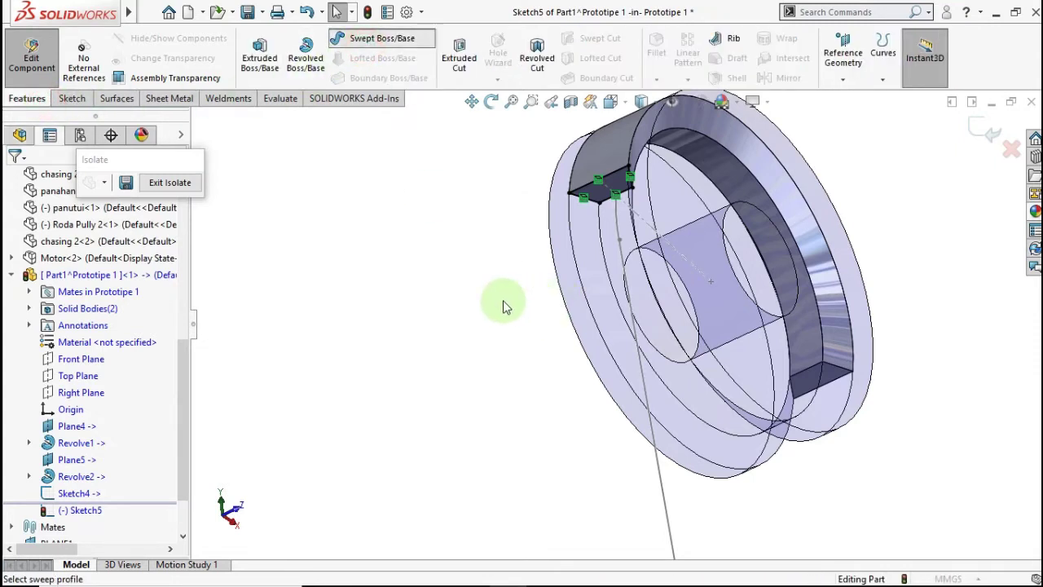
click(611, 173)
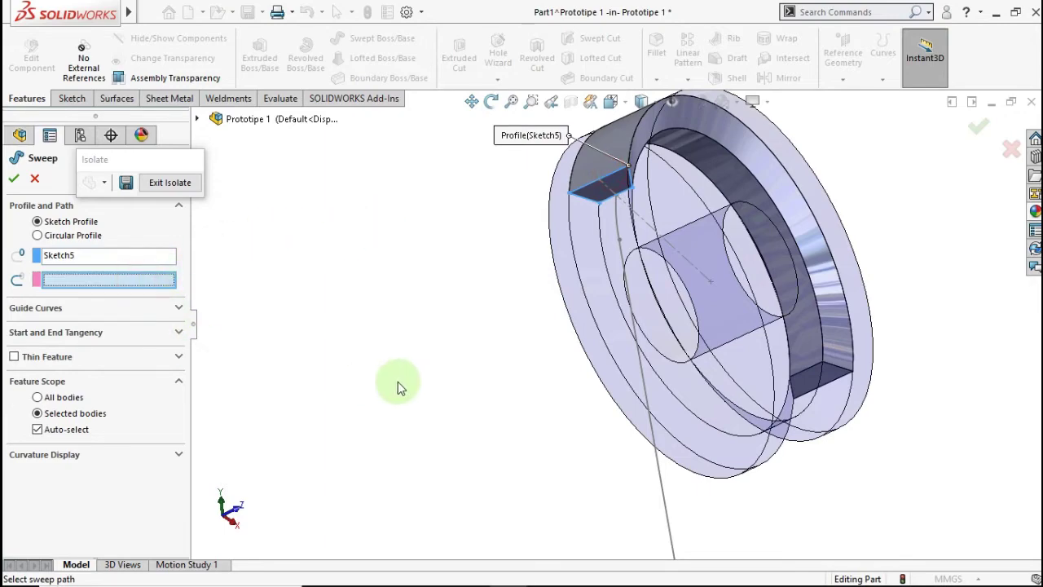
scroll(489, 448, up, 3)
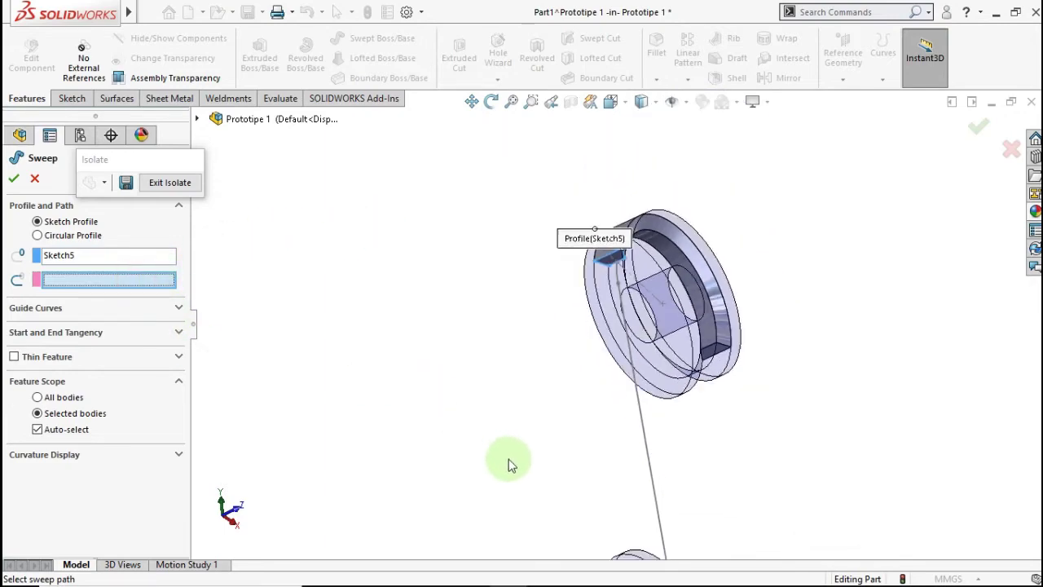
click(652, 462)
mouse_move(687, 465)
middle_down()
mouse_move(601, 478)
mouse_move(553, 448)
middle_up()
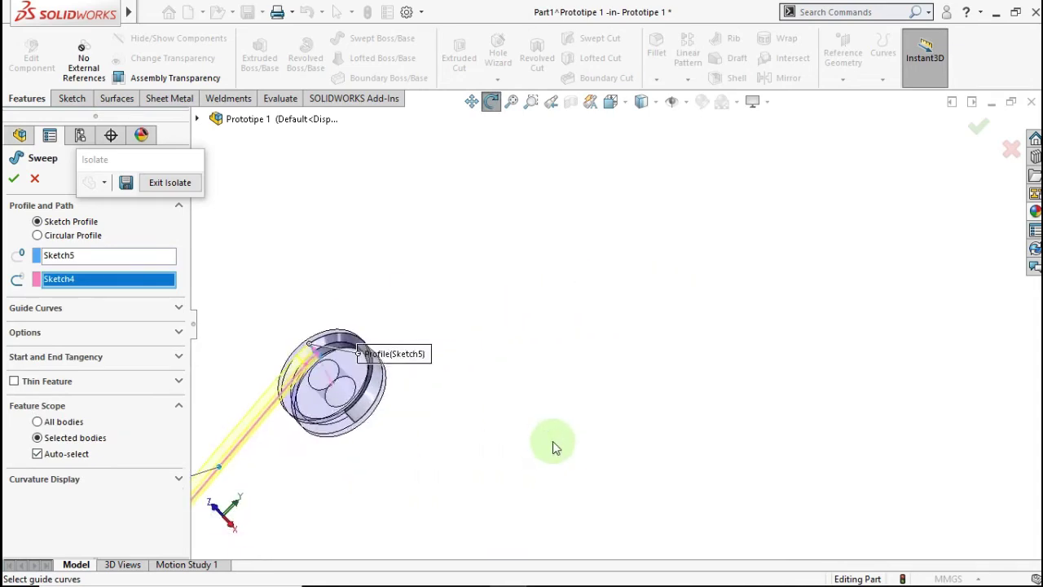
scroll(538, 440, up, 2)
key(ctrl+7)
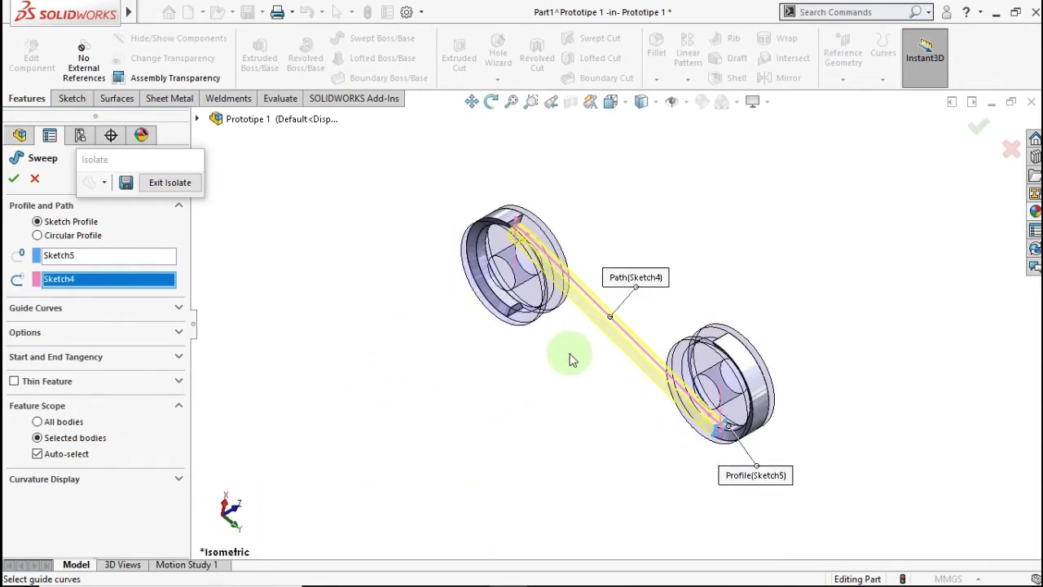
scroll(514, 200, down, 3)
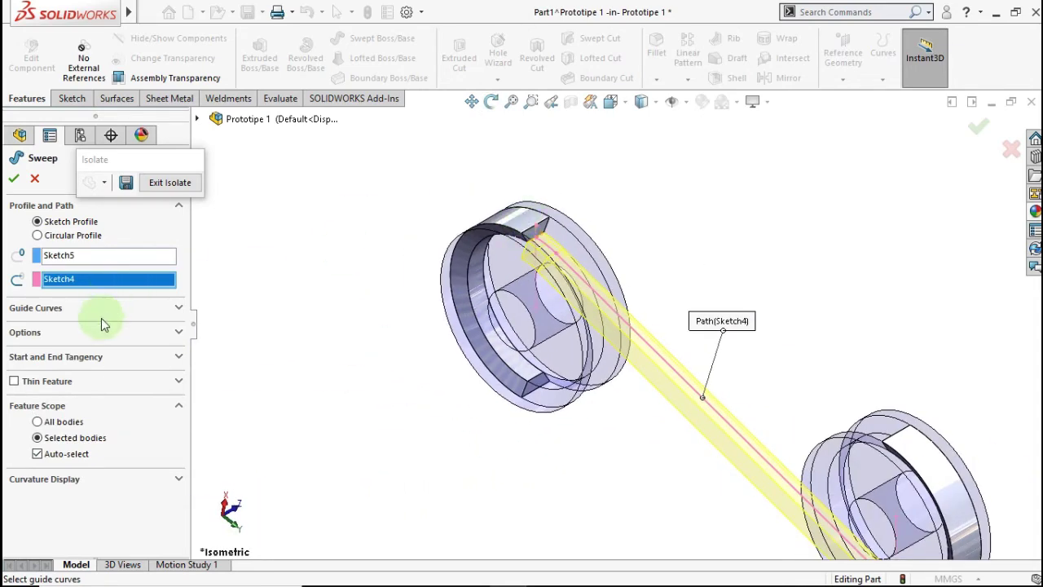
- Give the sweep a 180° profile twist and confirm Sweep1
click(176, 334)
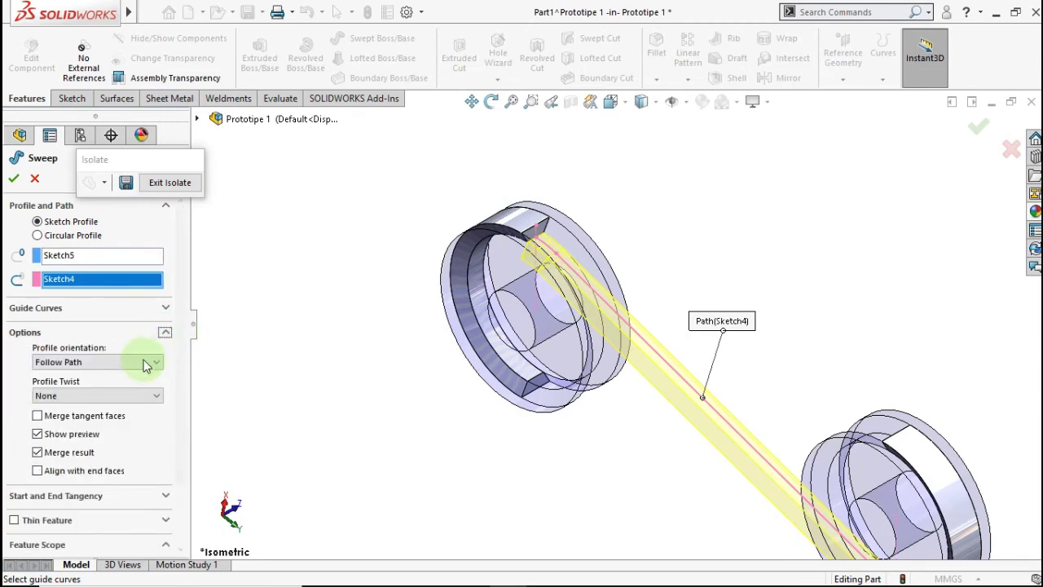
click(97, 395)
click(101, 420)
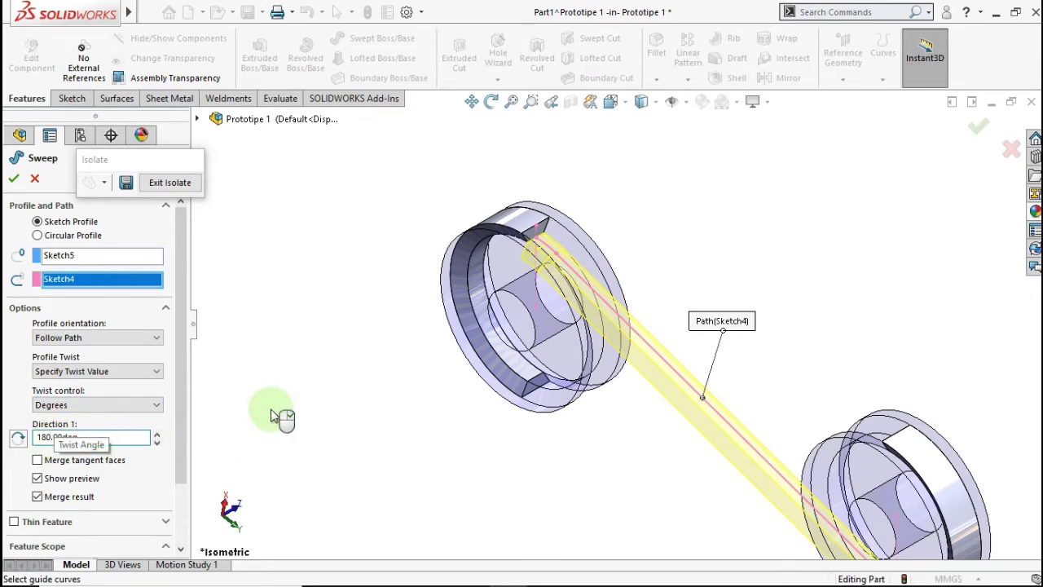
mouse_move(489, 384)
middle_down()
mouse_move(457, 415)
mouse_move(482, 371)
middle_up()
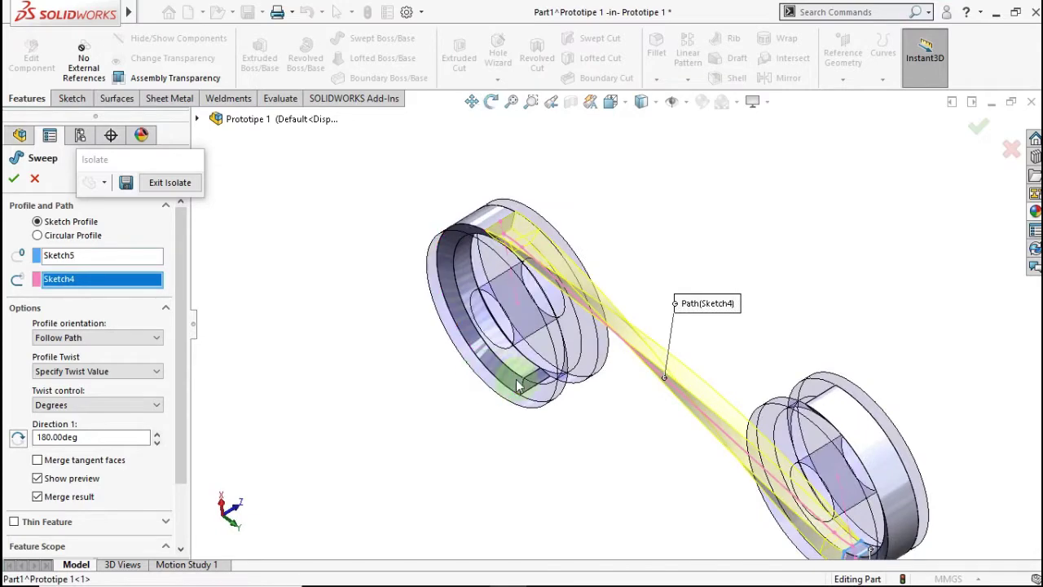
scroll(623, 351, up, 3)
middle_drag(683, 295, 699, 274)
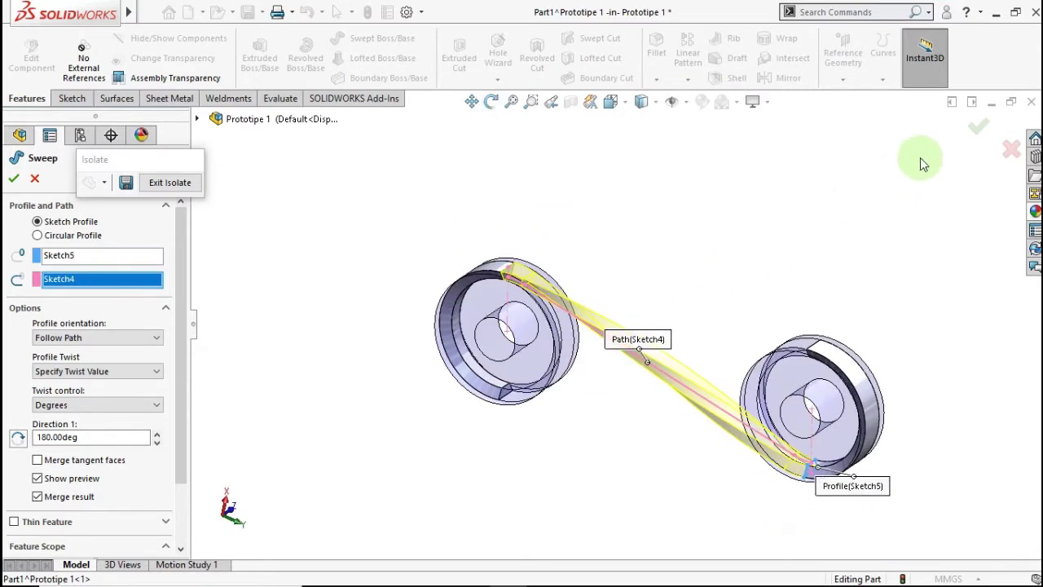
click(976, 129)
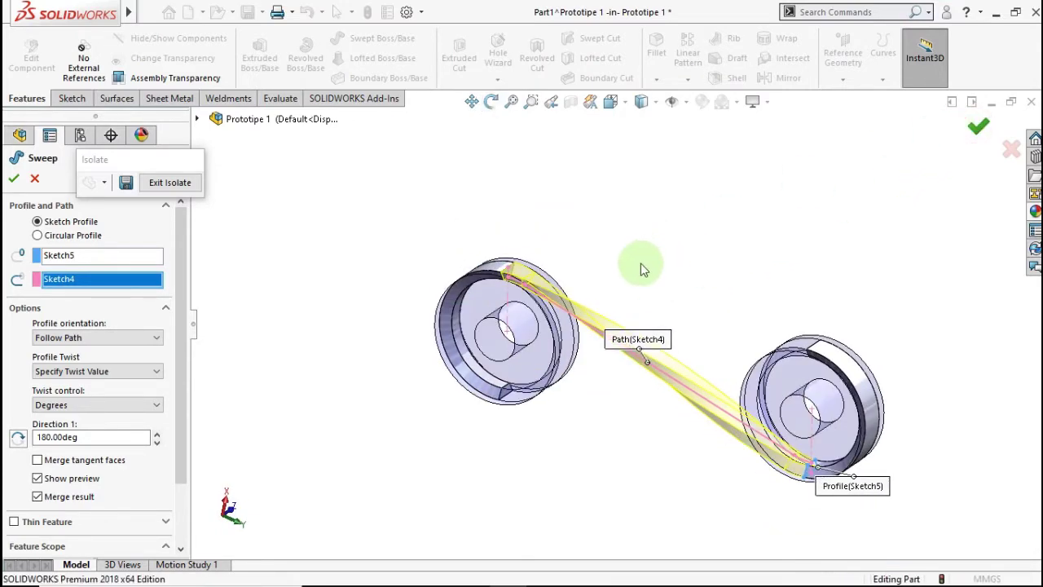
mouse_move(640, 292)
middle_down()
mouse_move(645, 306)
mouse_move(701, 277)
mouse_move(663, 342)
mouse_move(652, 330)
middle_up()
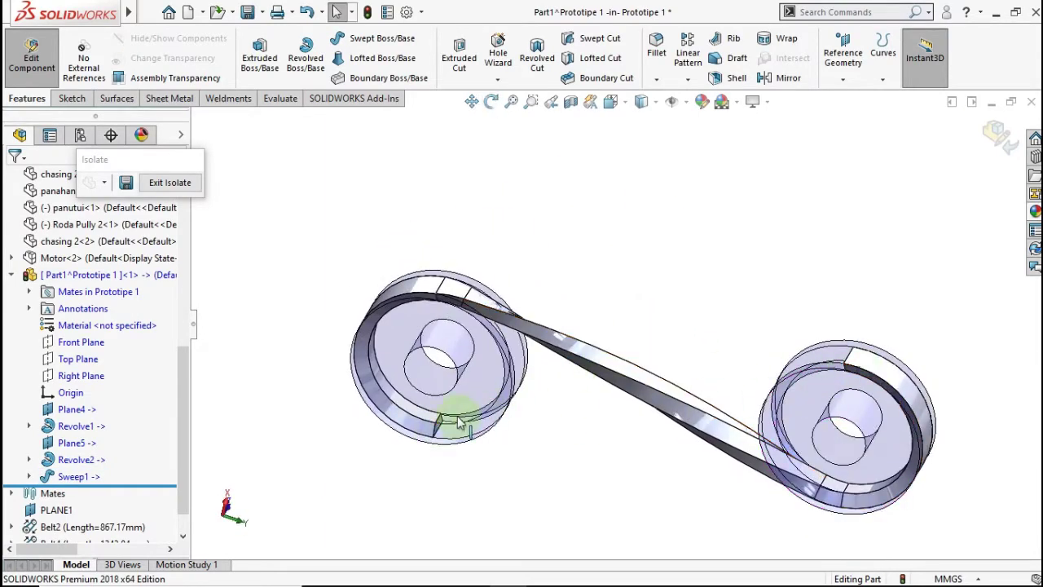
- Open a new sketch on the Front Plane and view it face-on
click(78, 343)
click(84, 324)
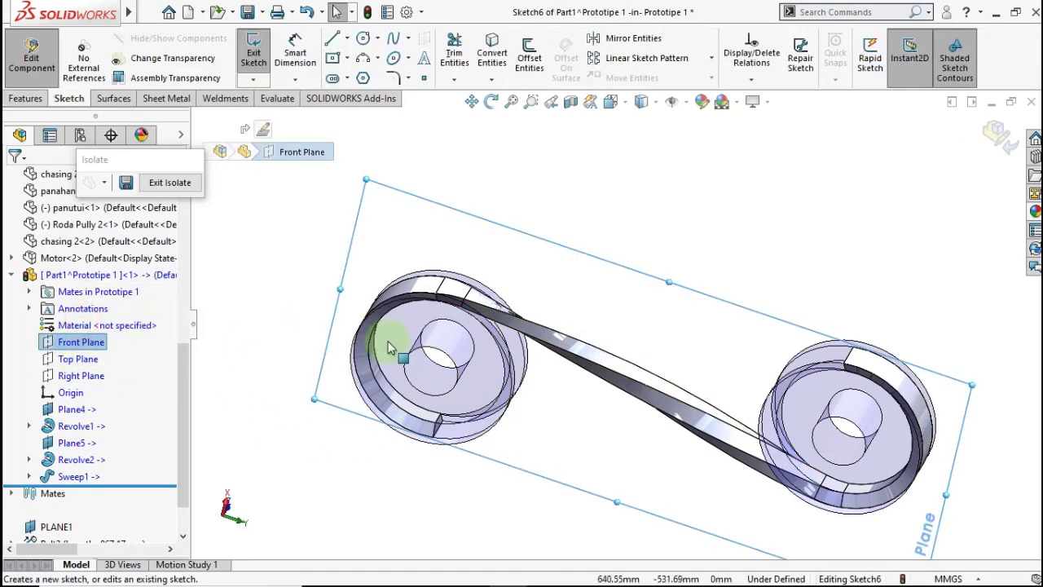
click(514, 291)
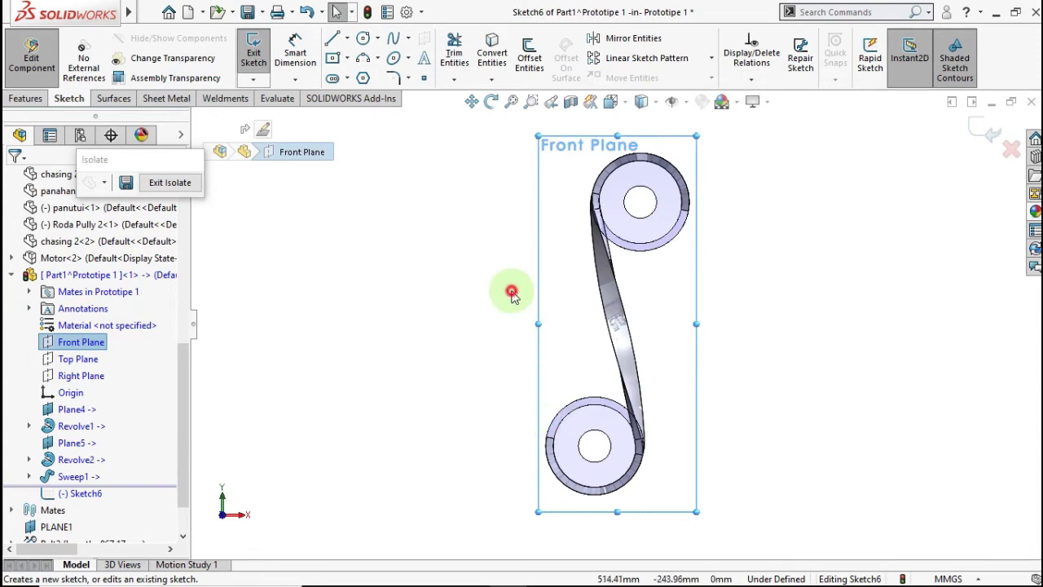
click(363, 39)
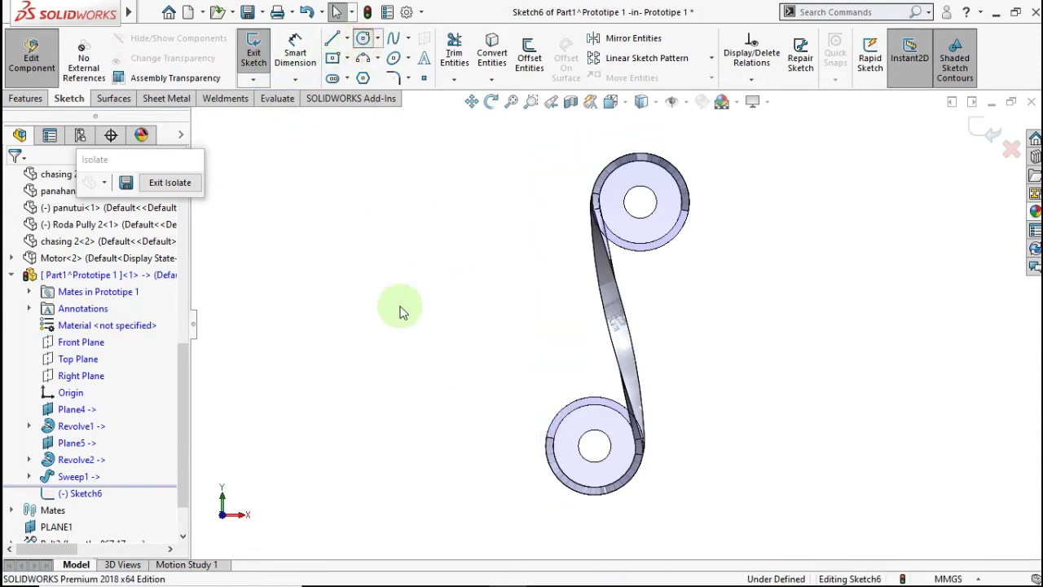
scroll(603, 440, down, 2)
- Draw a circle centred on each pulley, lower then upper
click(599, 432)
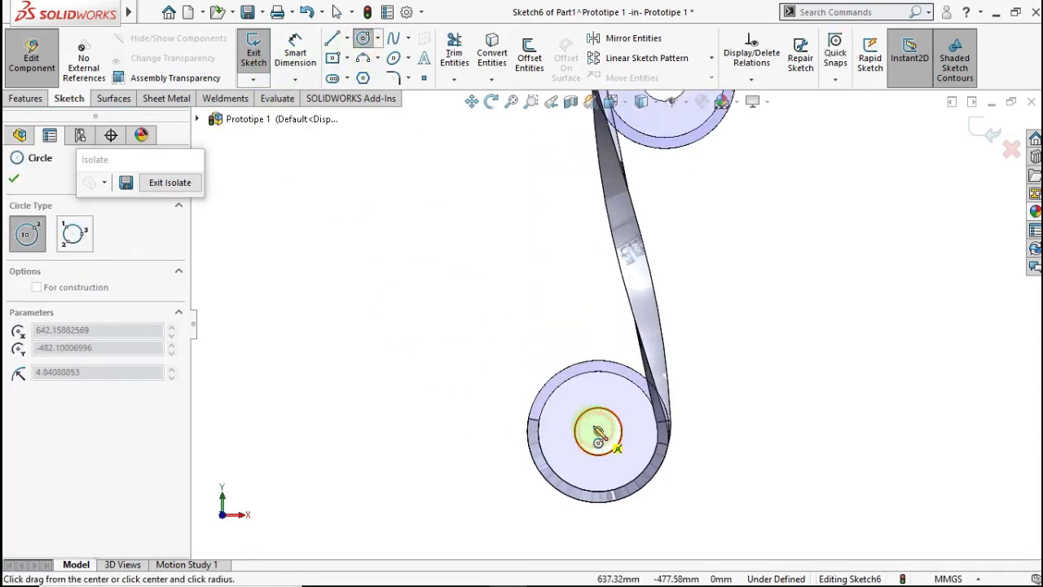
click(501, 321)
scroll(662, 242, up, 2)
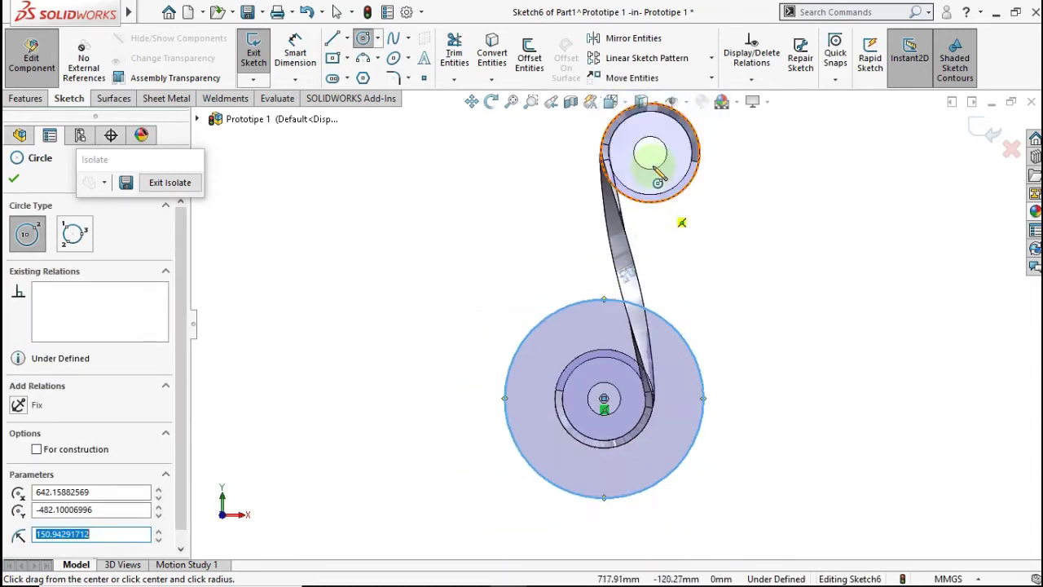
scroll(643, 174, down, 3)
click(642, 171)
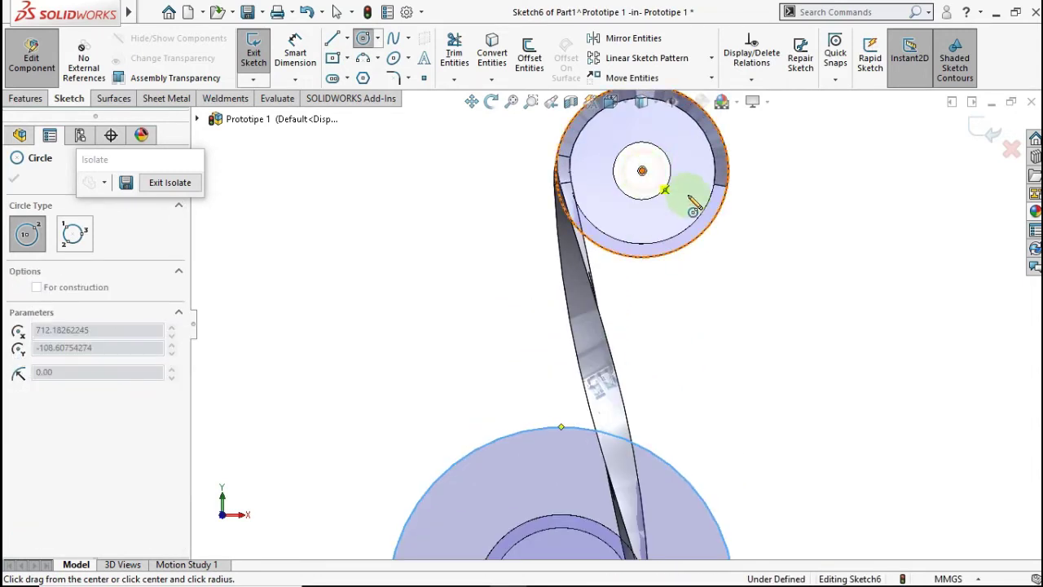
click(753, 235)
key(Escape)
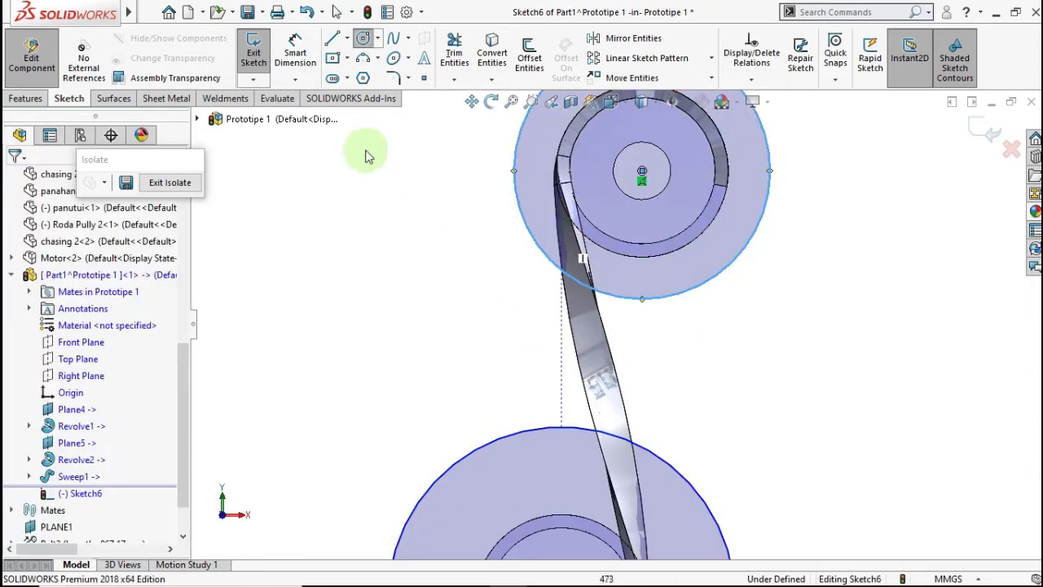
- Dimension the upper circle's diameter as 5in (127 mm)
click(295, 52)
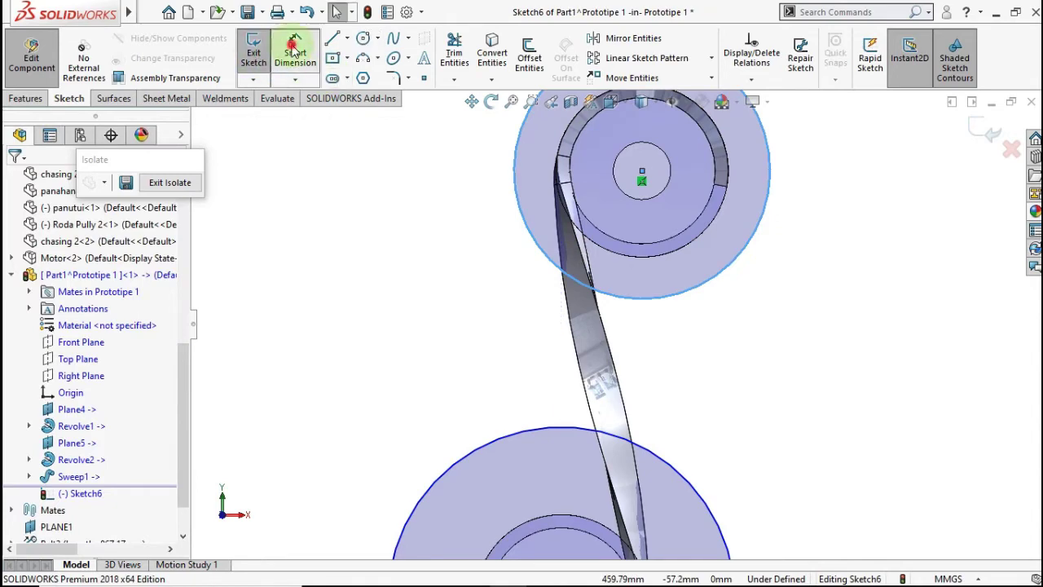
click(706, 286)
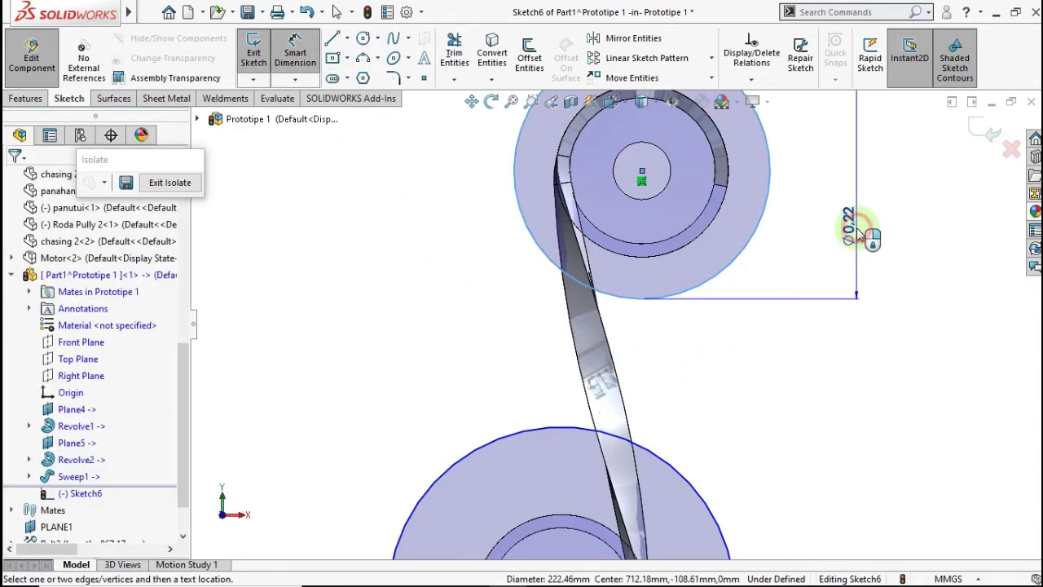
click(860, 238)
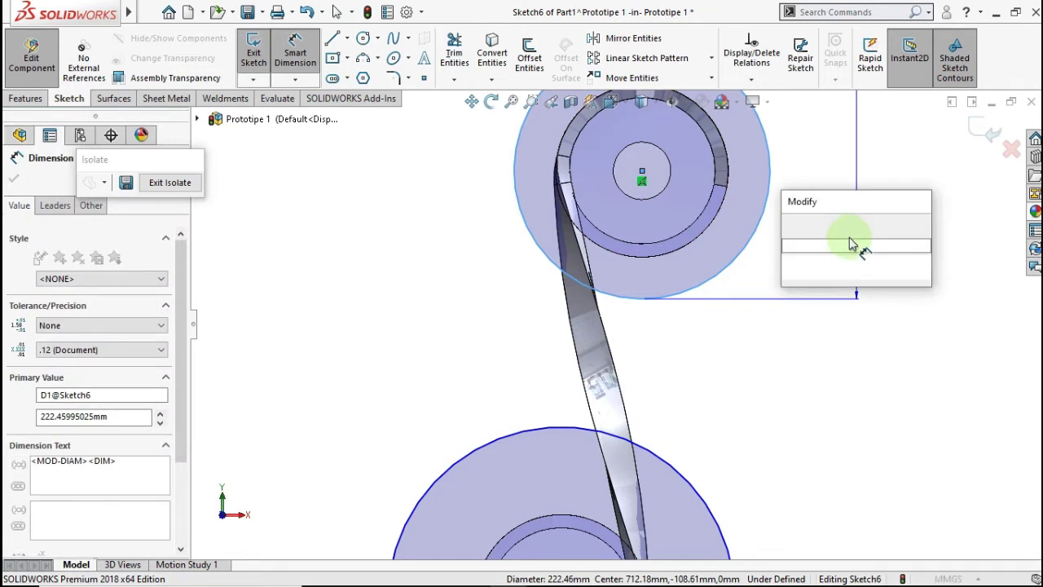
text(5in)
click(790, 226)
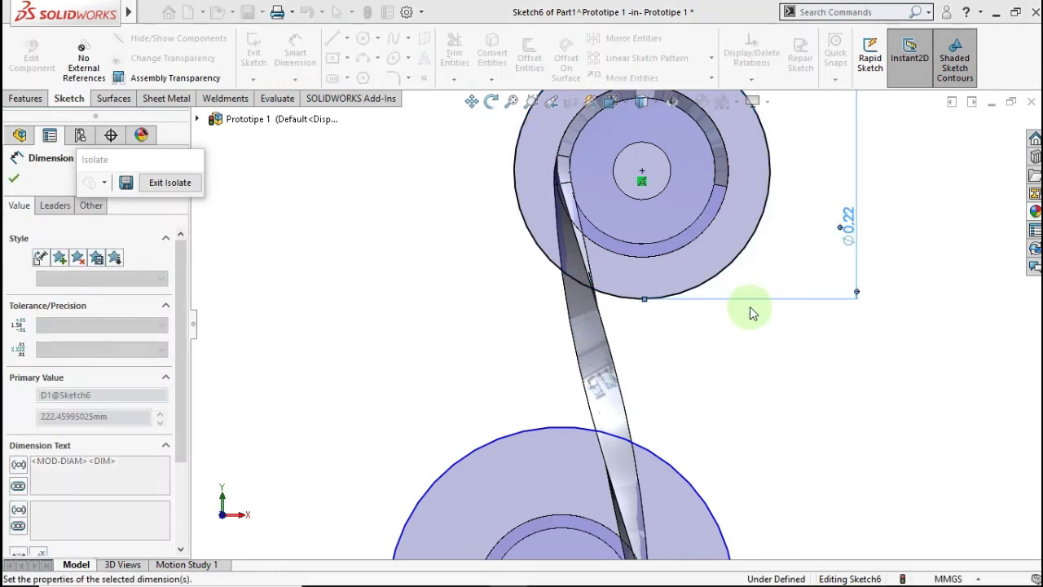
click(641, 318)
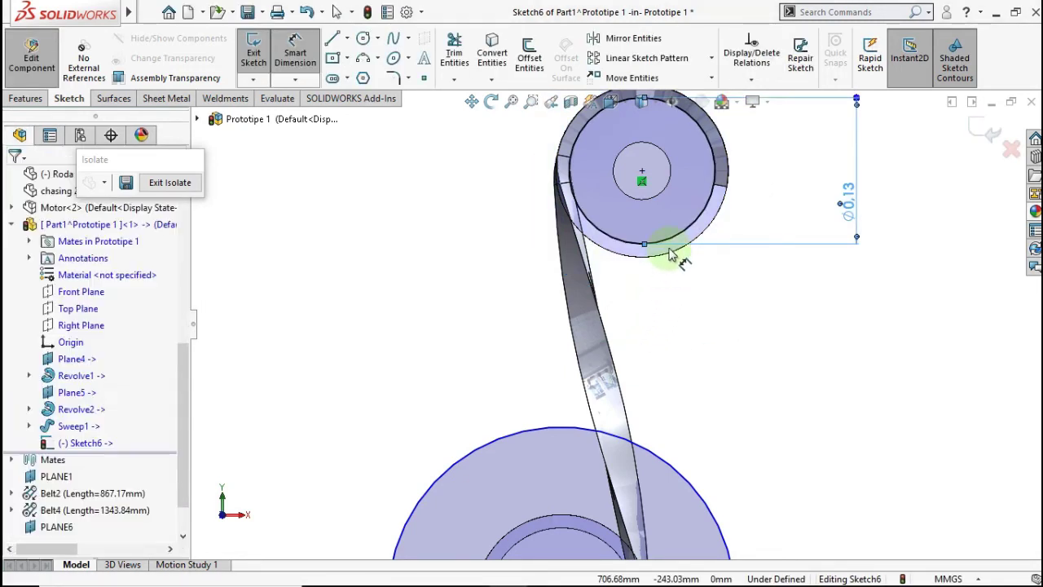
- Add an Equal relation between the upper and lower circles
click(675, 237)
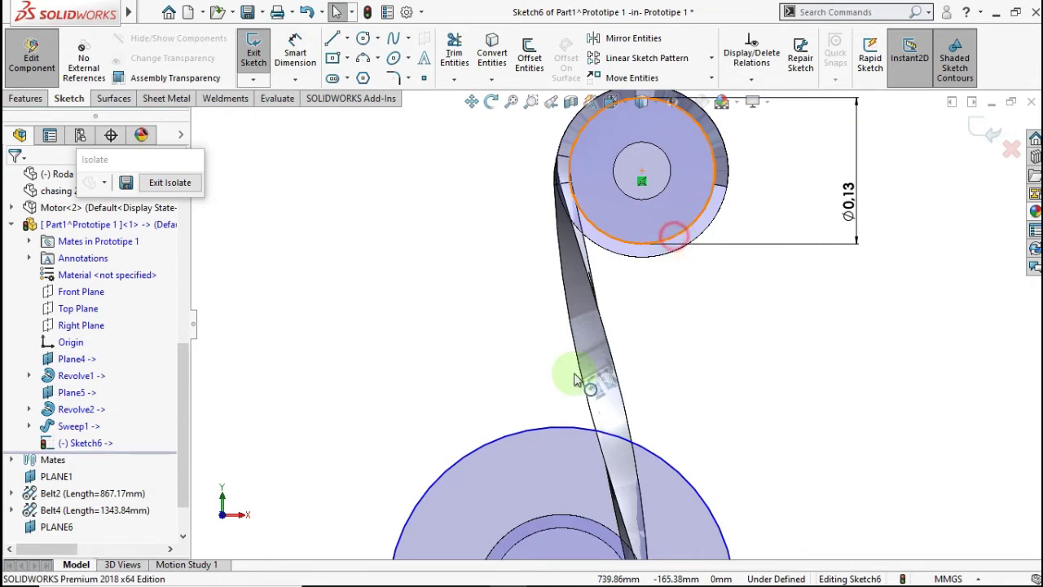
ctrl+click(540, 430)
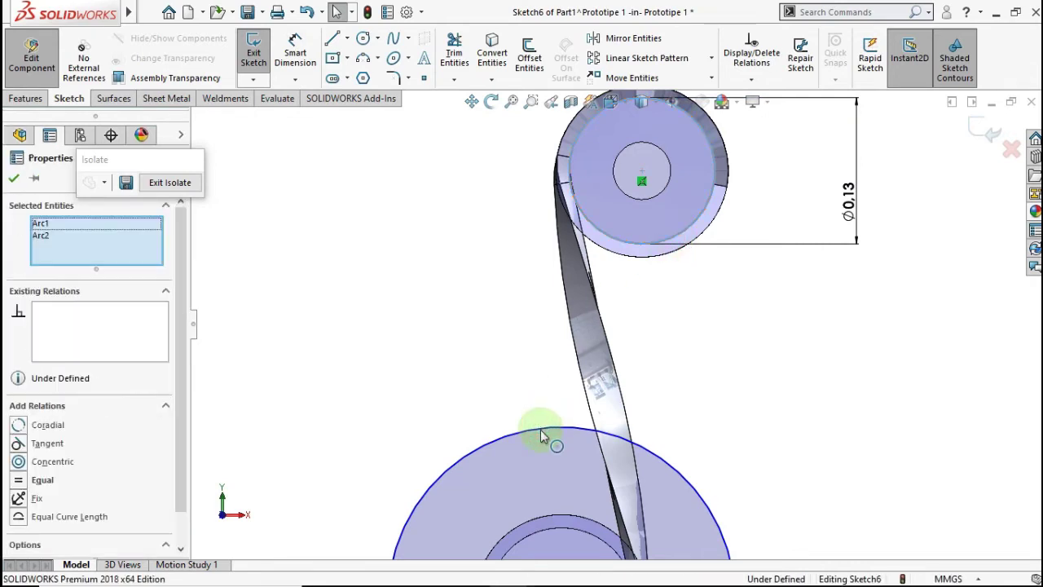
click(18, 483)
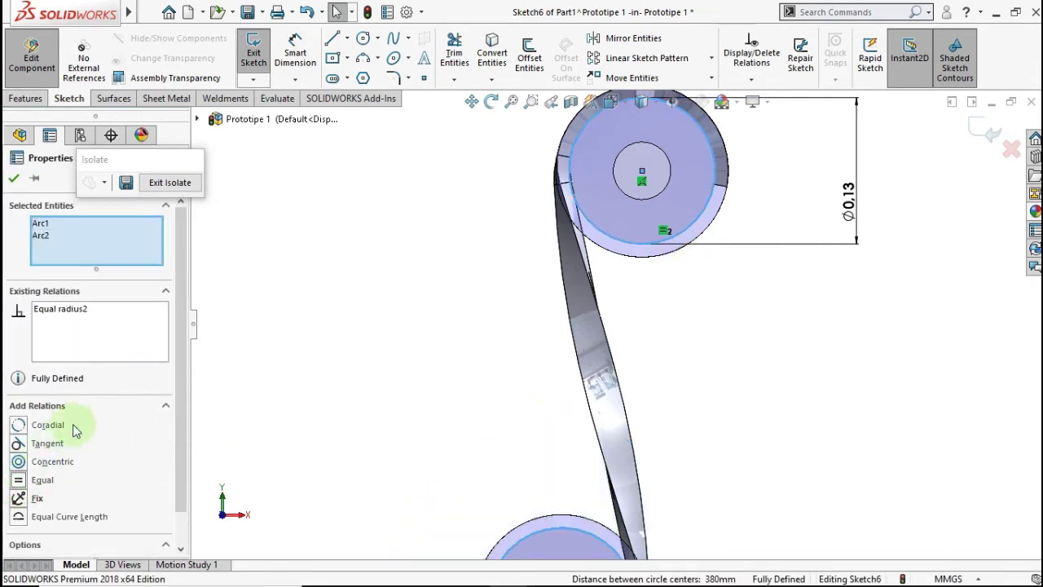
click(15, 181)
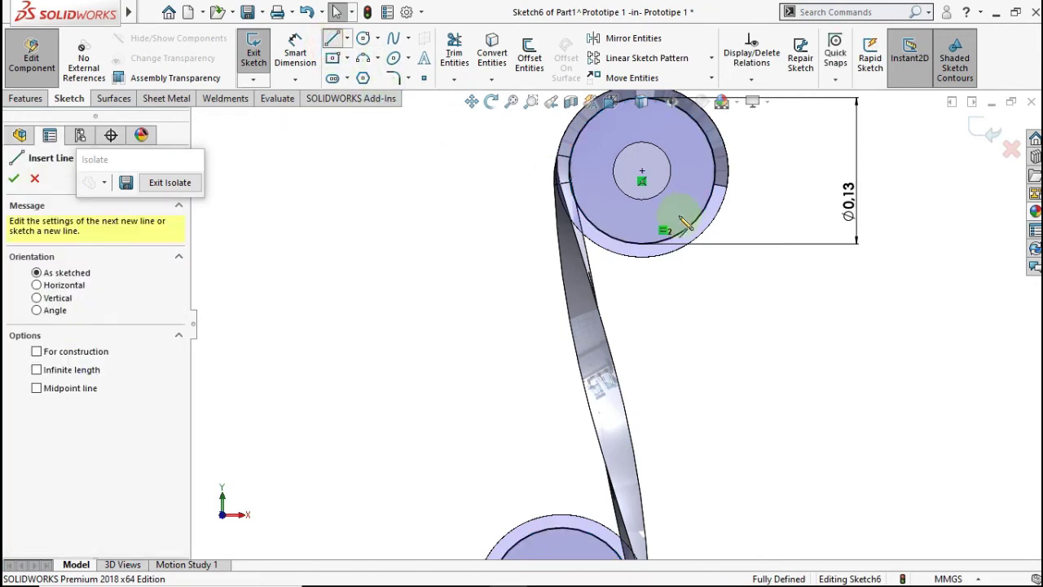
- Draw a second crossing line from the upper circle's rim to the lower circle
click(706, 209)
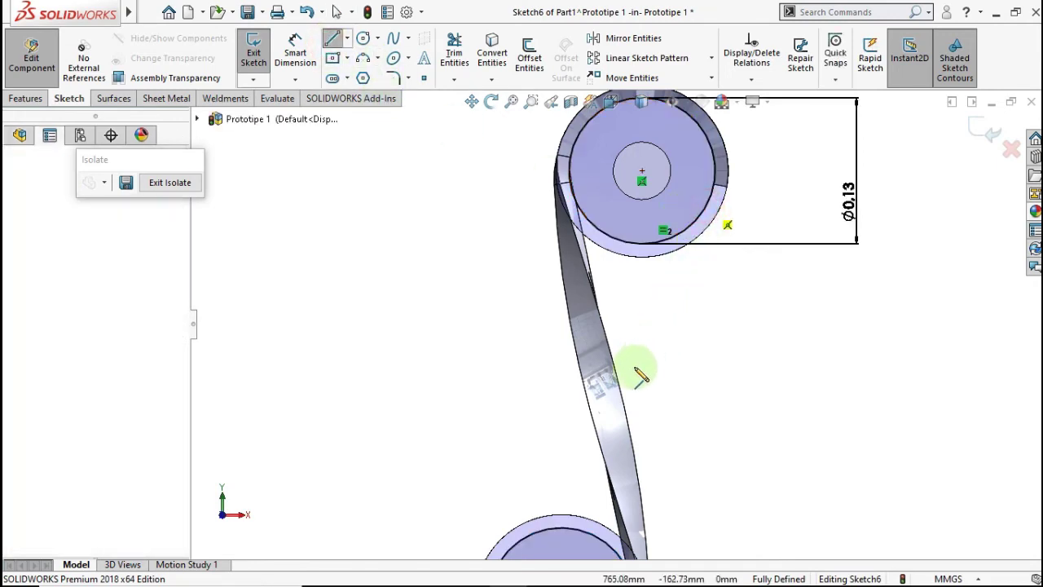
scroll(607, 367, up, 2)
scroll(585, 422, down, 2)
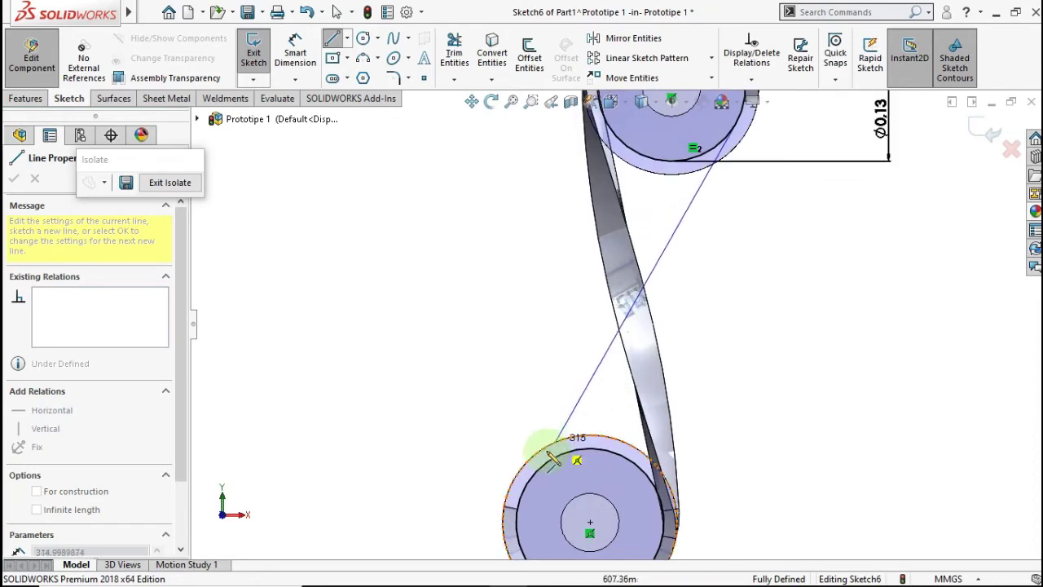
click(530, 481)
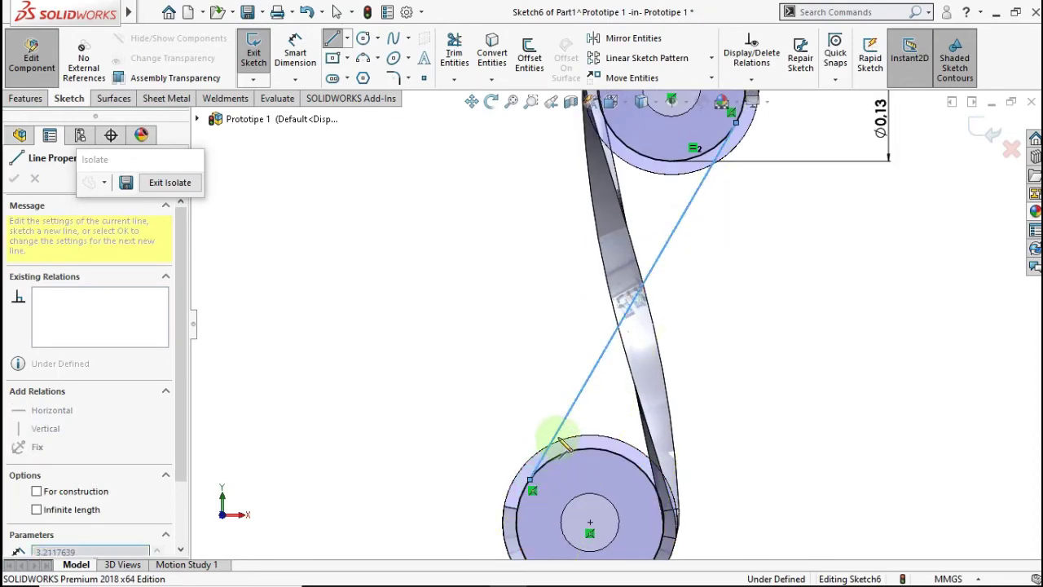
key(Escape)
key(Escape)
scroll(732, 196, up, 1)
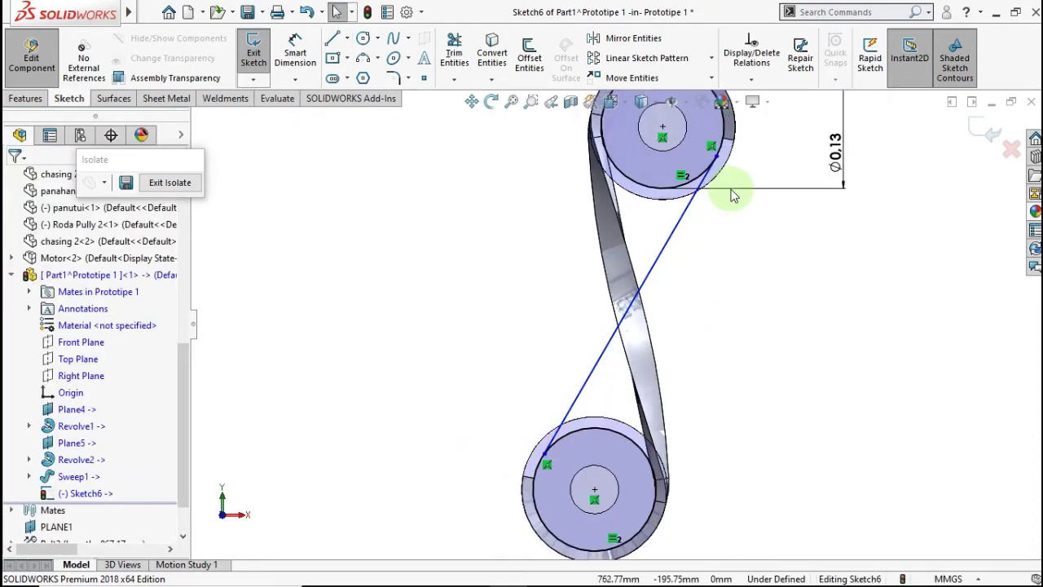
- Make the crossing line tangent to both the upper and lower circles
click(698, 184)
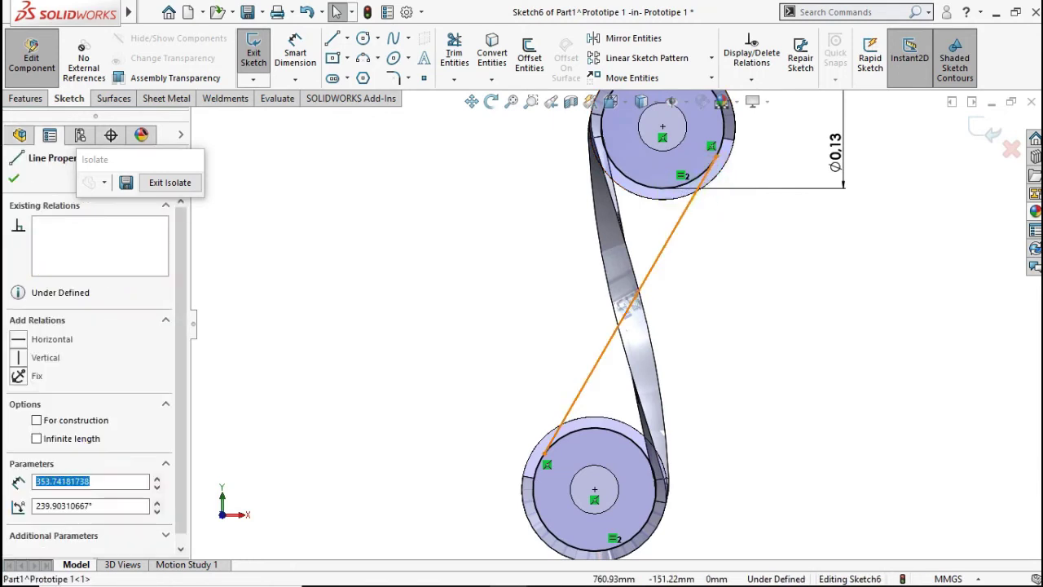
click(640, 214)
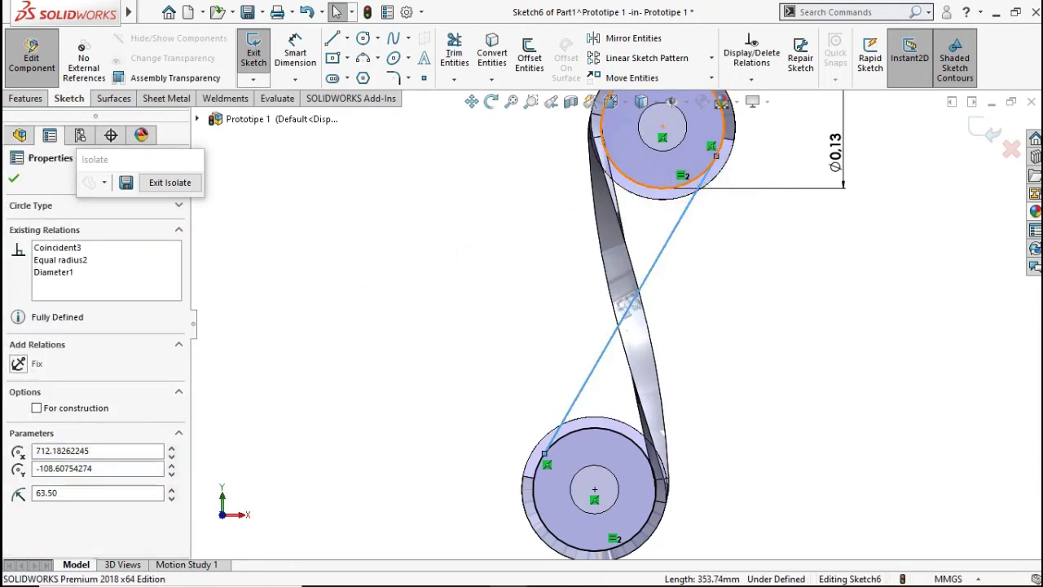
ctrl+click(715, 155)
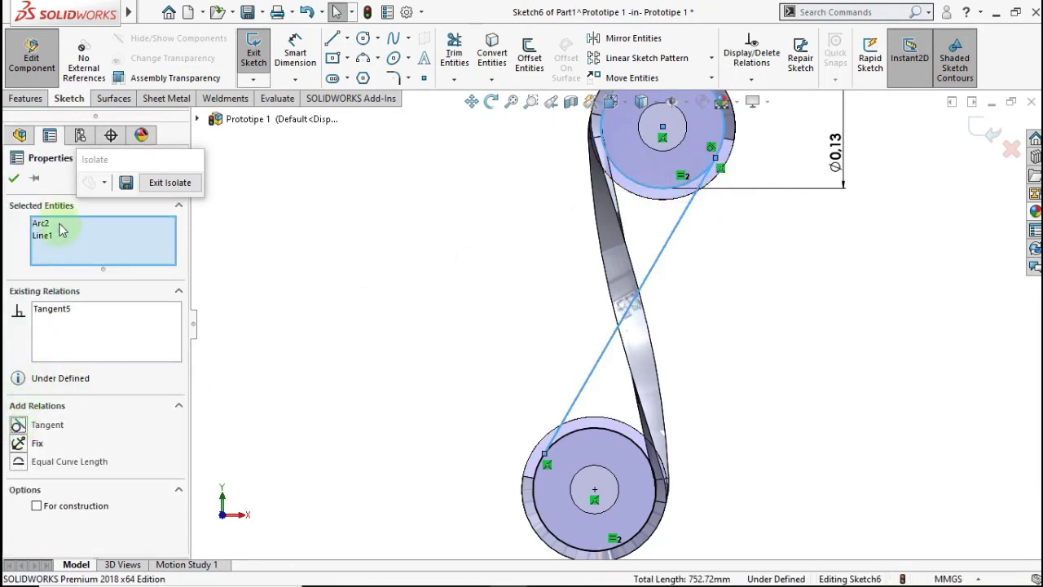
click(20, 181)
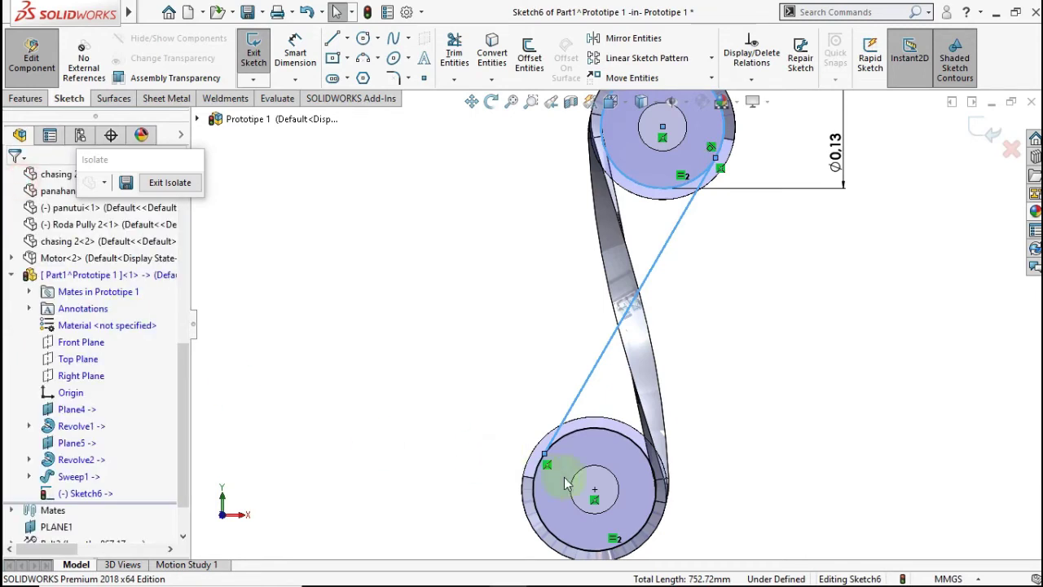
click(592, 416)
ctrl+click(570, 396)
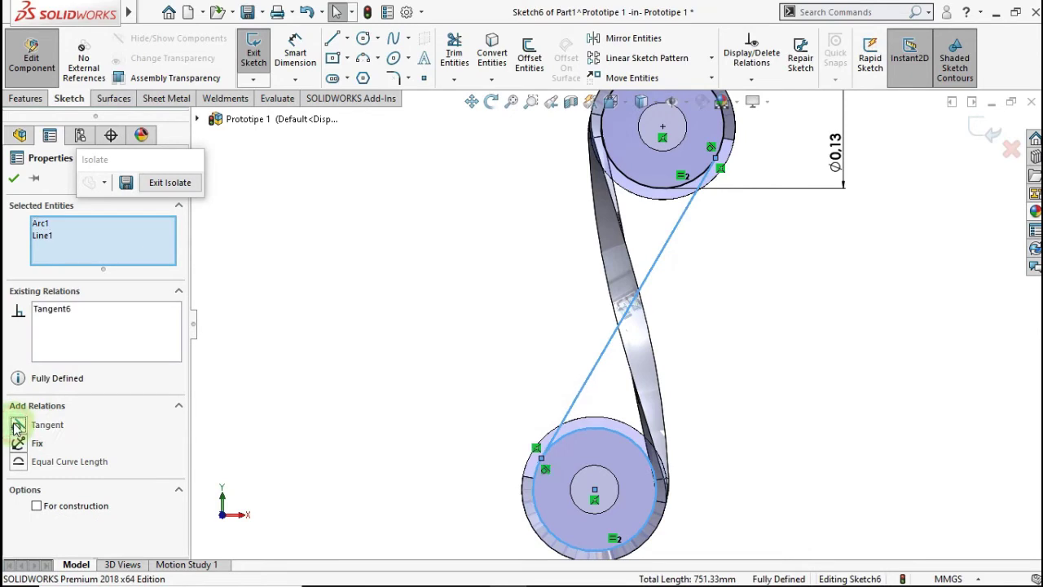
click(15, 179)
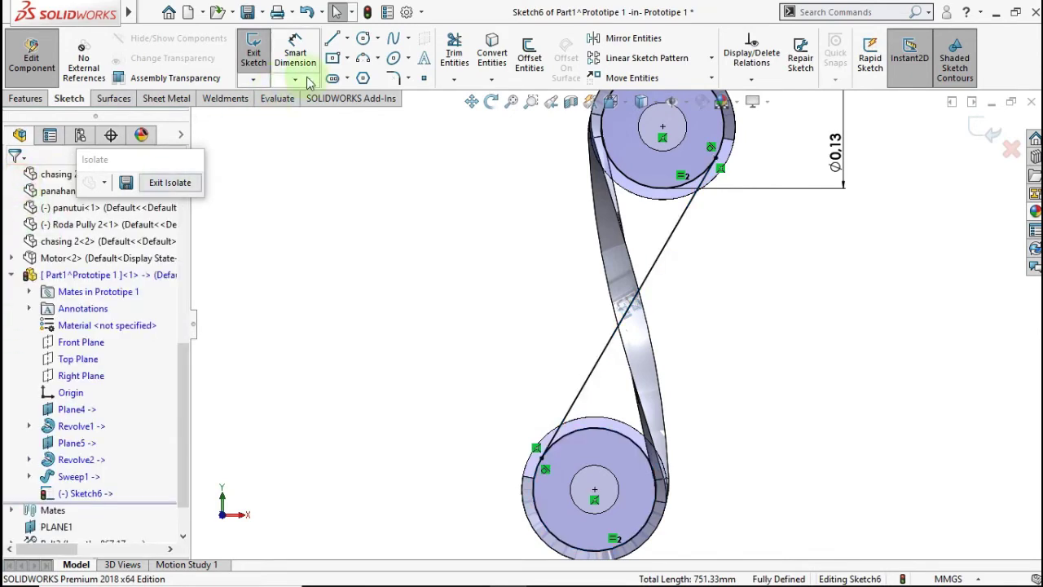
click(347, 39)
click(359, 76)
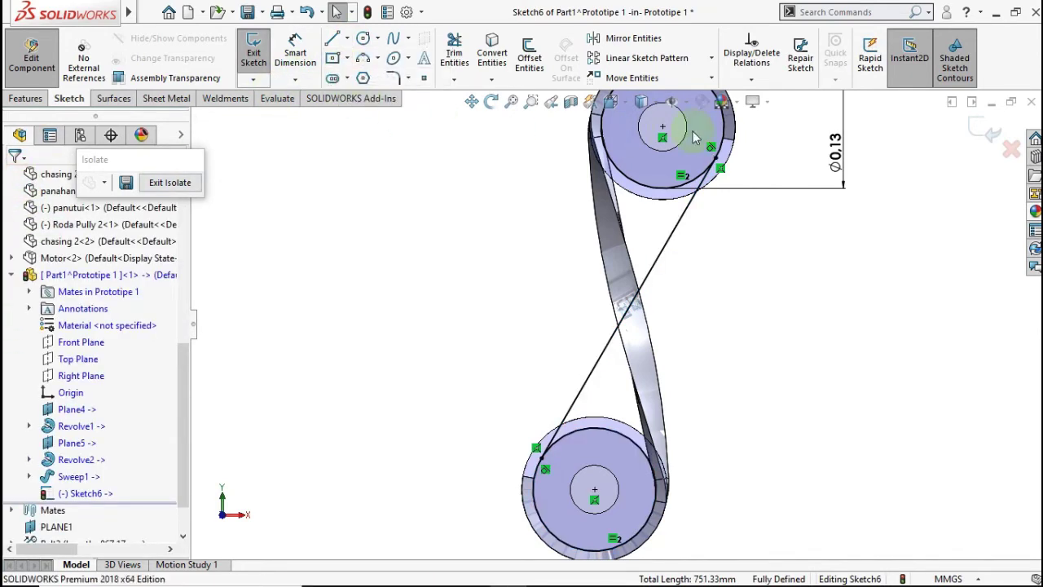
- Draw a construction centerline from the top pulley's centre to its rim
scroll(713, 146, down, 2)
scroll(695, 154, down, 2)
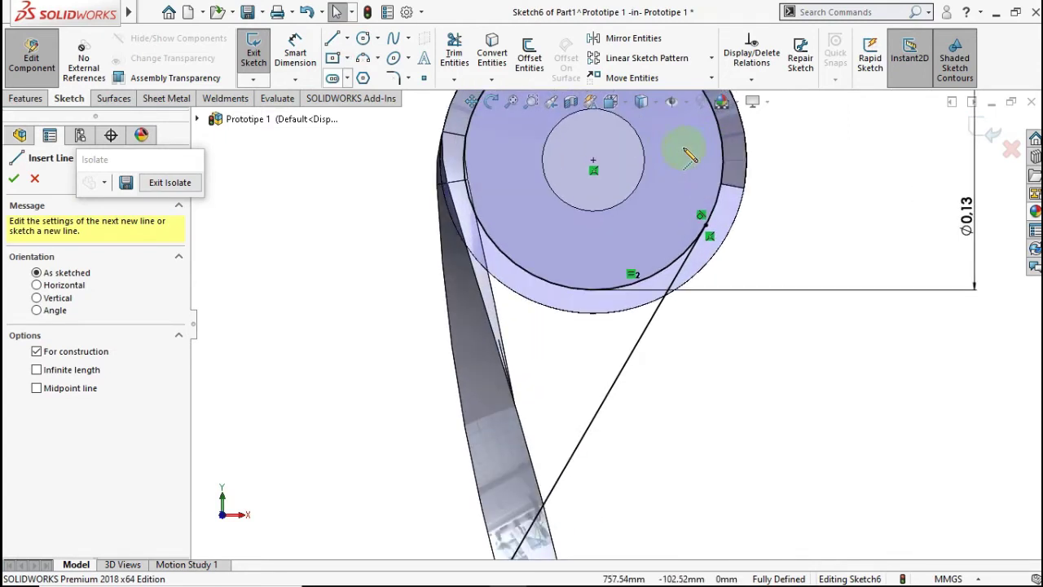
click(594, 161)
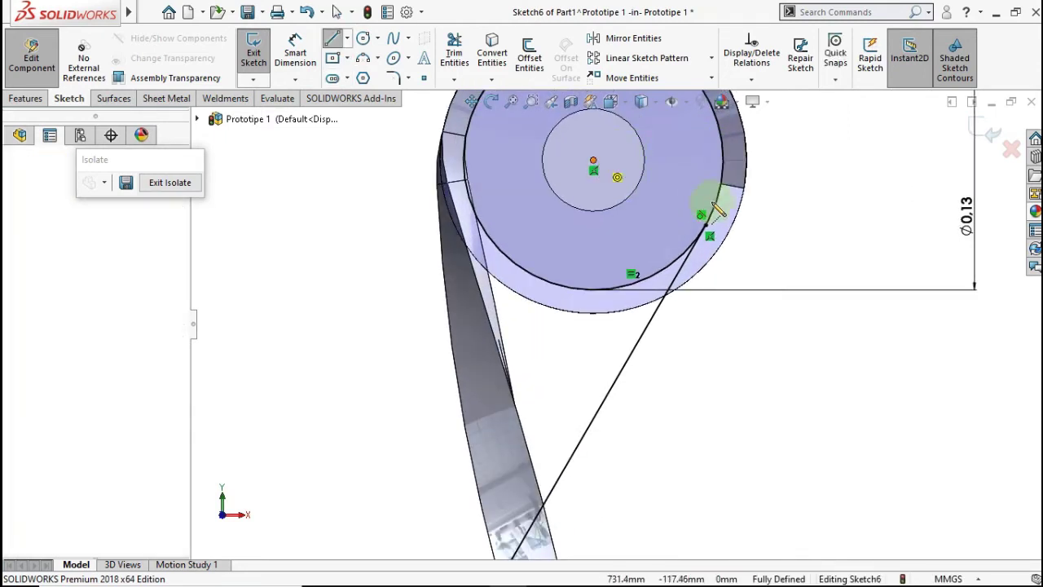
click(744, 188)
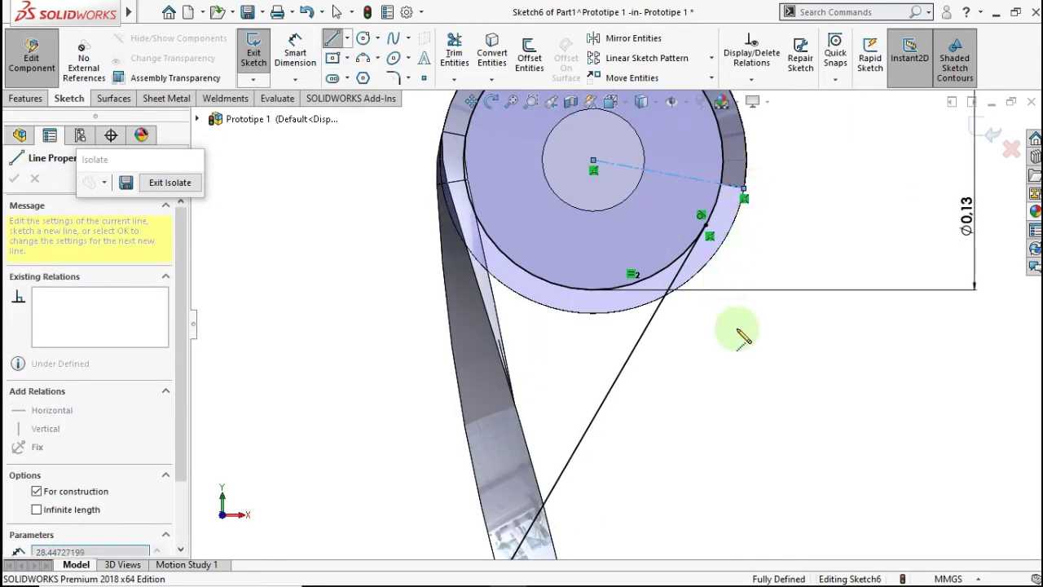
click(753, 373)
key(Escape)
- Draw a construction centerline from the lower pulley's centre to its rim
scroll(717, 419, up, 2)
scroll(676, 432, up, 2)
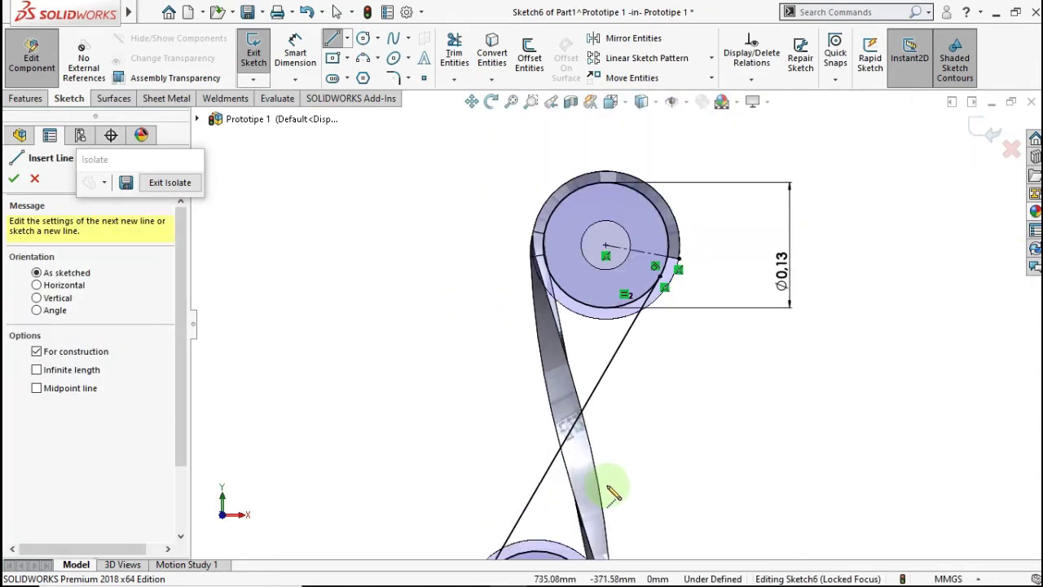
scroll(613, 490, up, 2)
scroll(589, 514, down, 1)
scroll(574, 481, down, 2)
scroll(562, 444, down, 2)
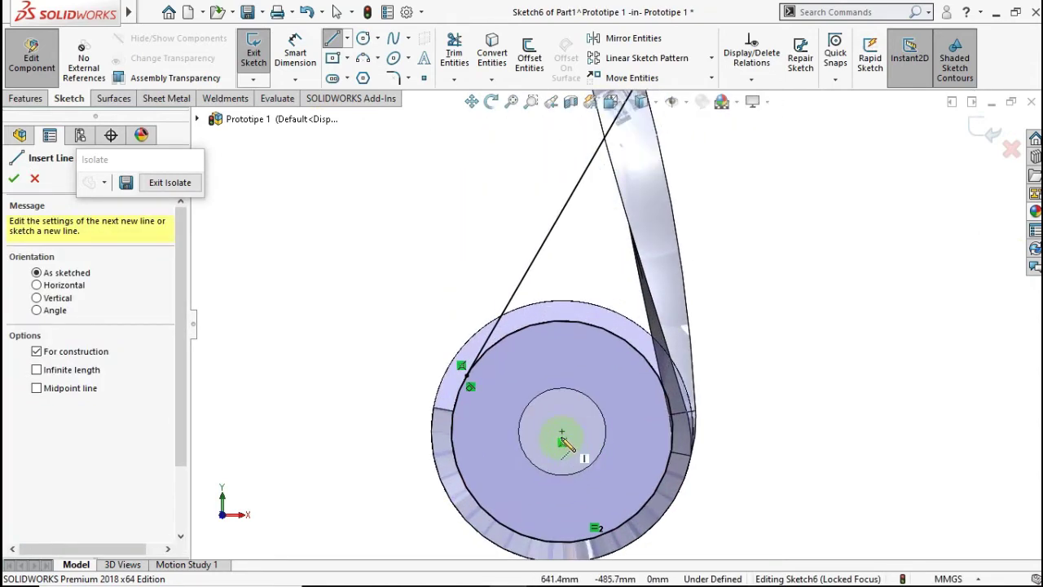
click(561, 433)
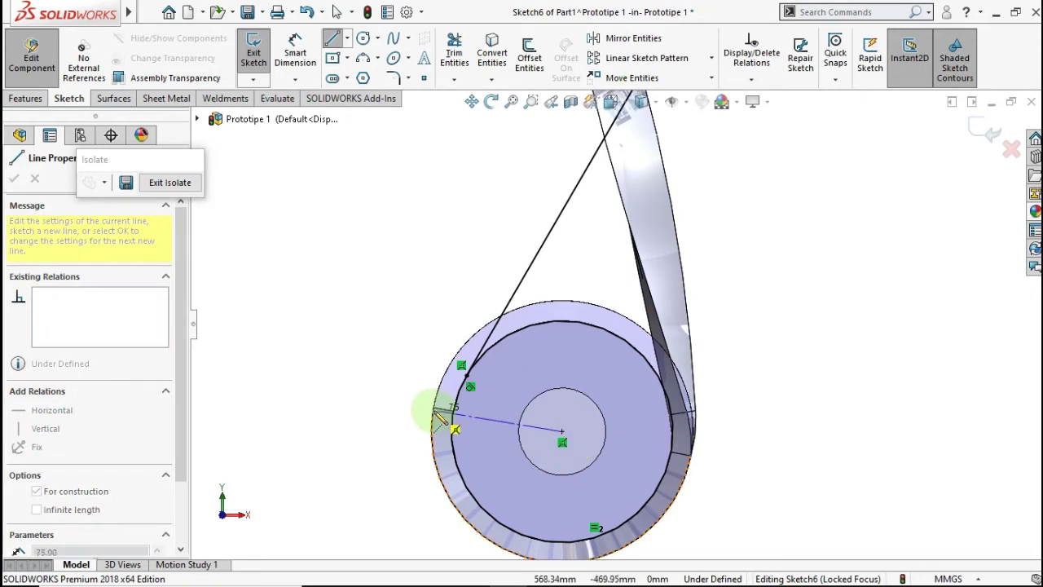
click(433, 407)
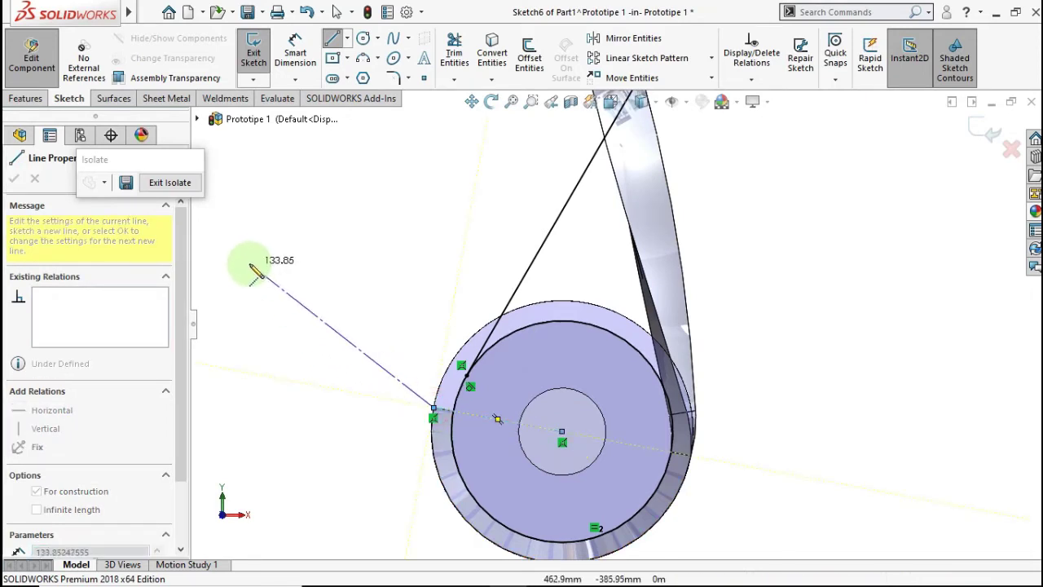
key(Escape)
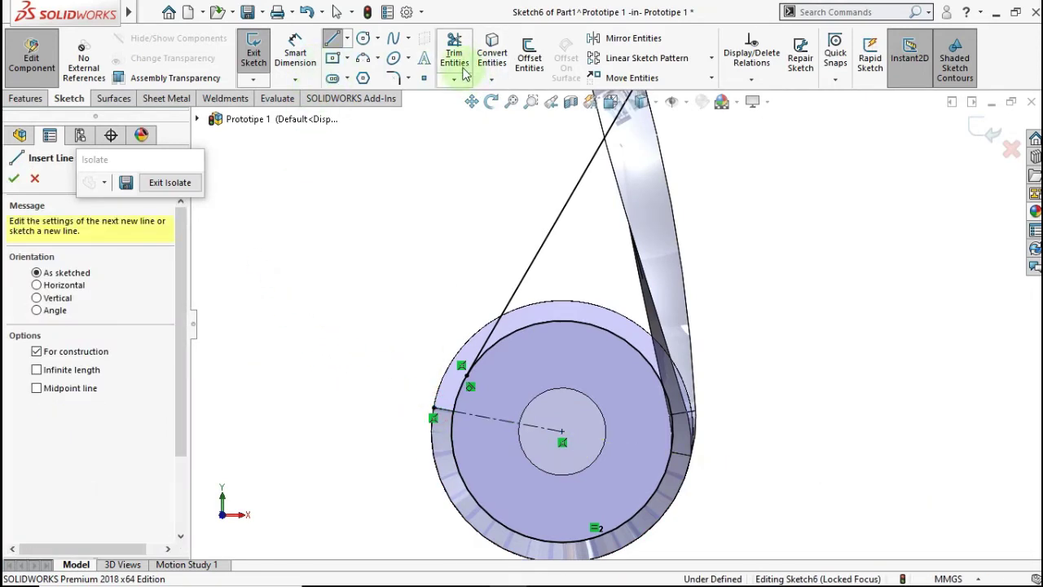
- Power-trim the lower pulley's circle and close Sketch6
click(457, 80)
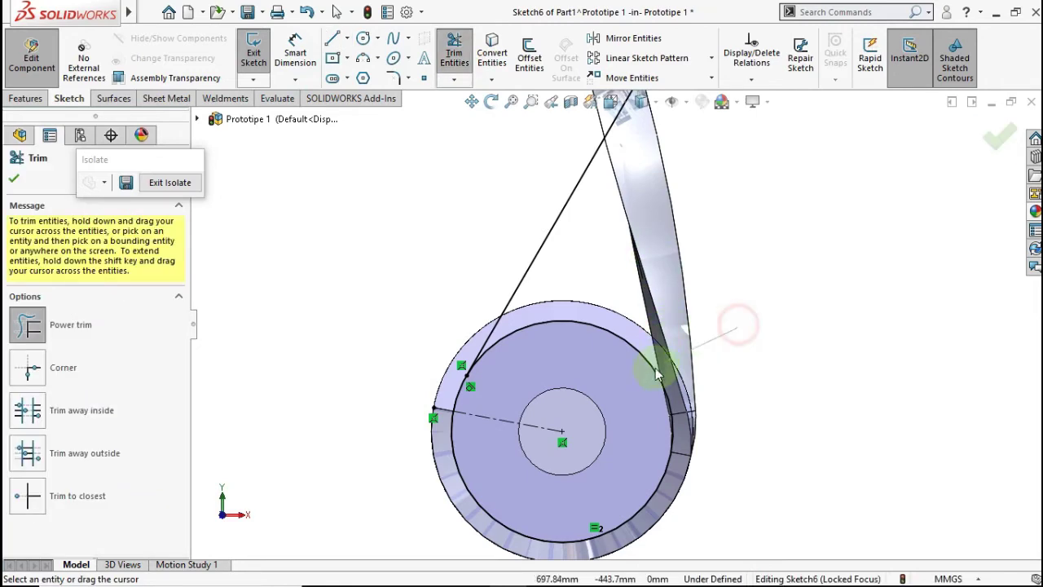
drag(734, 330, 744, 277)
scroll(725, 245, up, 3)
scroll(690, 233, up, 1)
scroll(658, 221, up, 1)
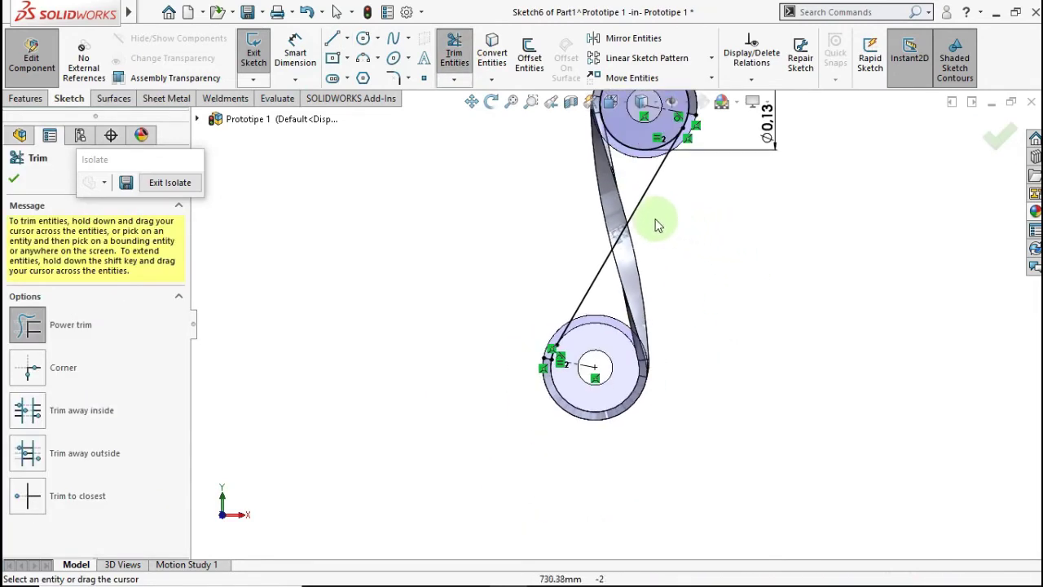
scroll(619, 199, up, 1)
scroll(585, 178, up, 1)
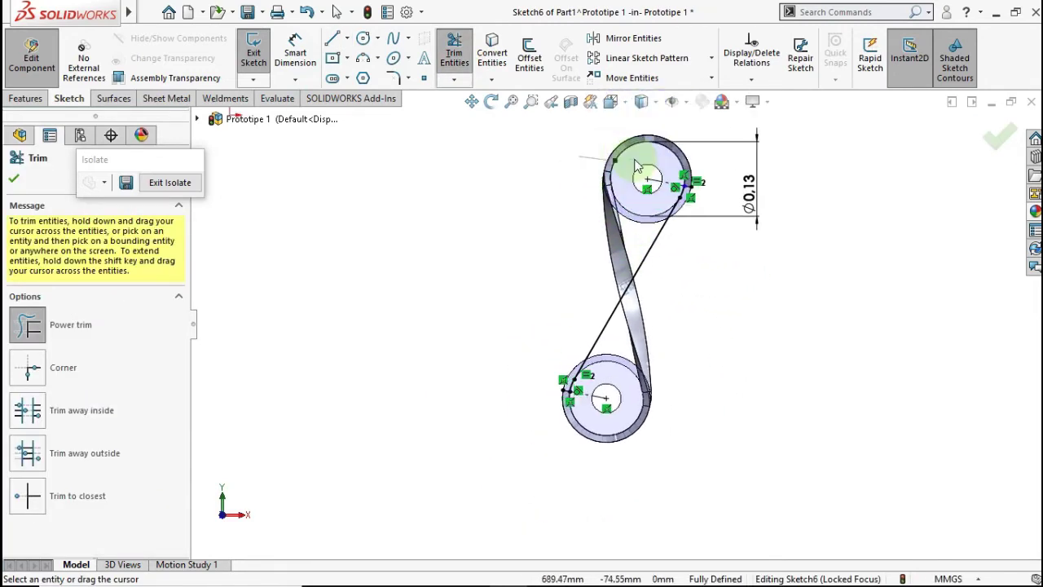
scroll(737, 226, up, 2)
click(988, 147)
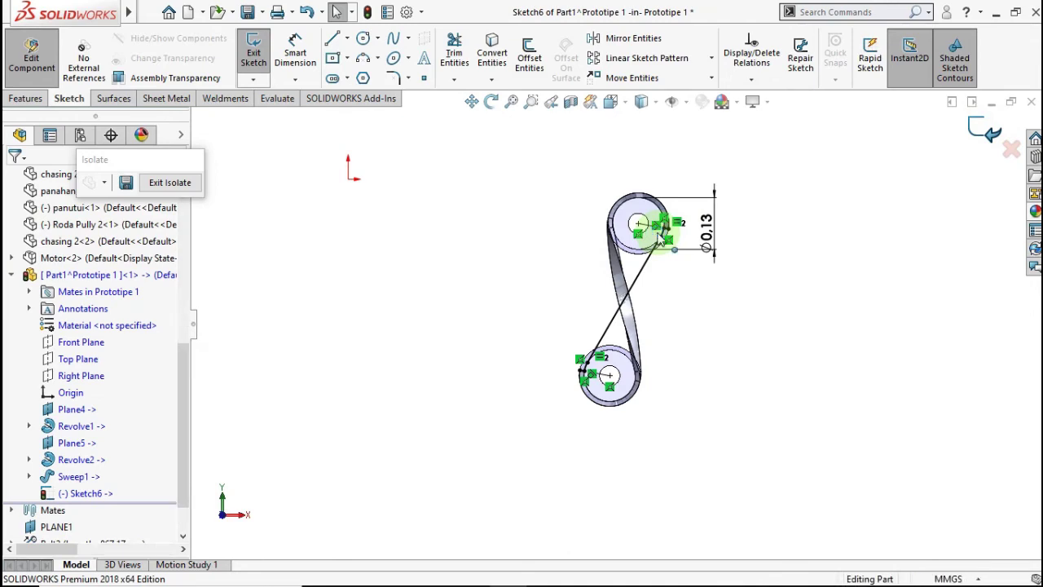
- Exit Sketch6 and start Sketch7 on the belt's end face, converting its edges into a profile
key(ctrl+q)
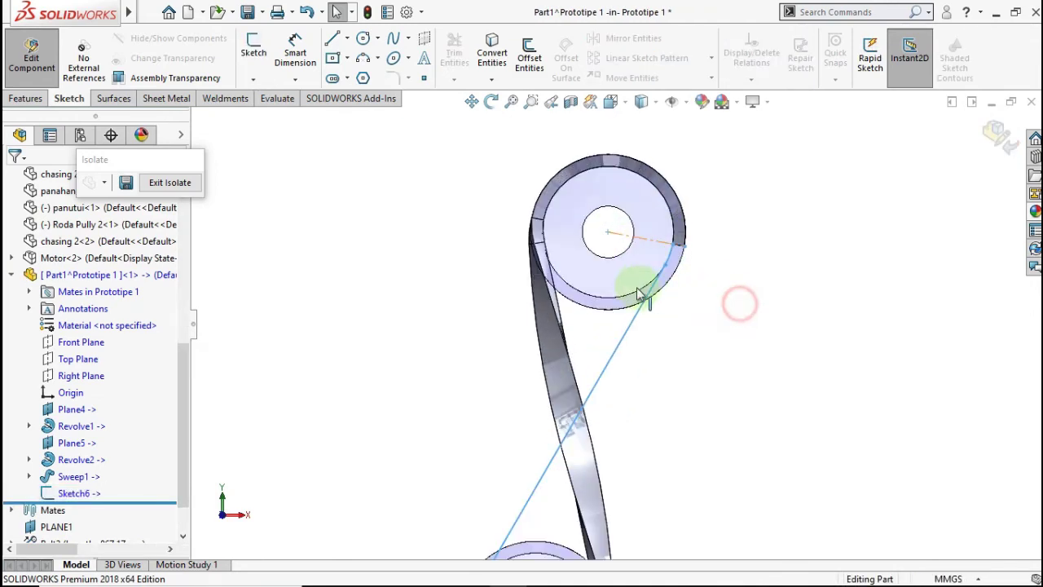
mouse_move(625, 263)
middle_down()
mouse_move(600, 135)
mouse_move(662, 273)
middle_up()
scroll(662, 273, down, 3)
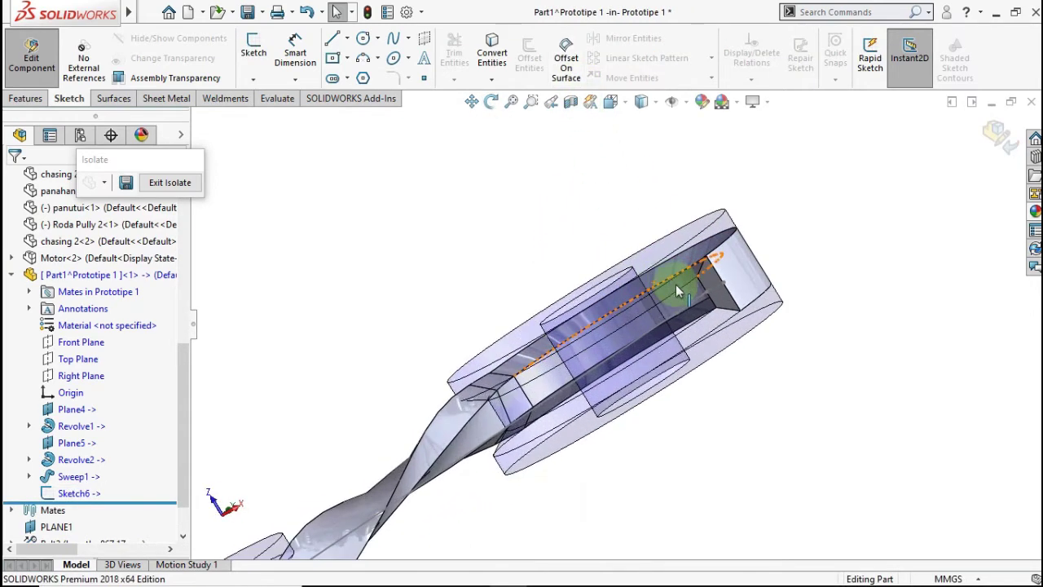
click(712, 285)
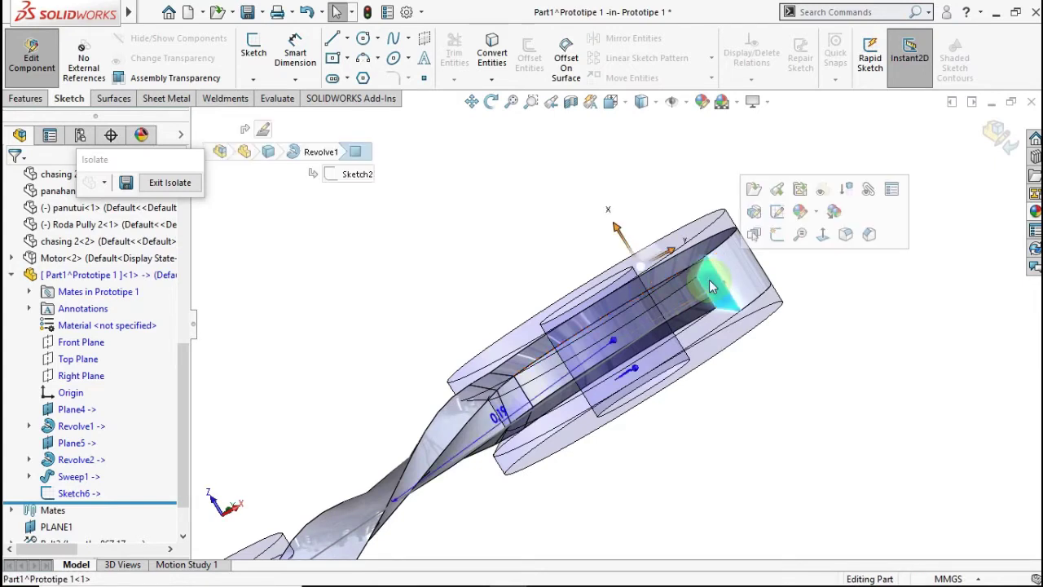
click(770, 236)
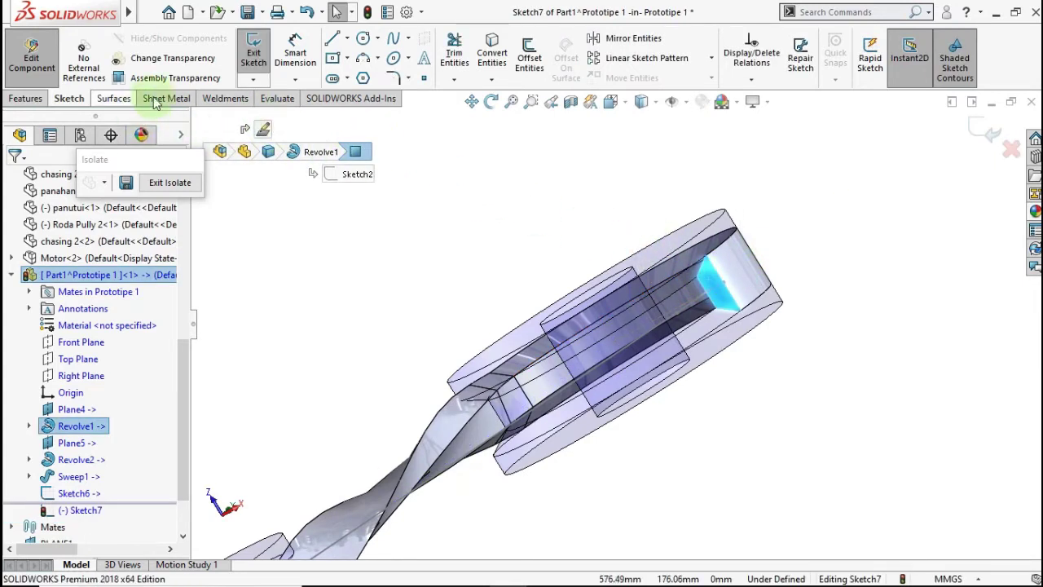
click(492, 51)
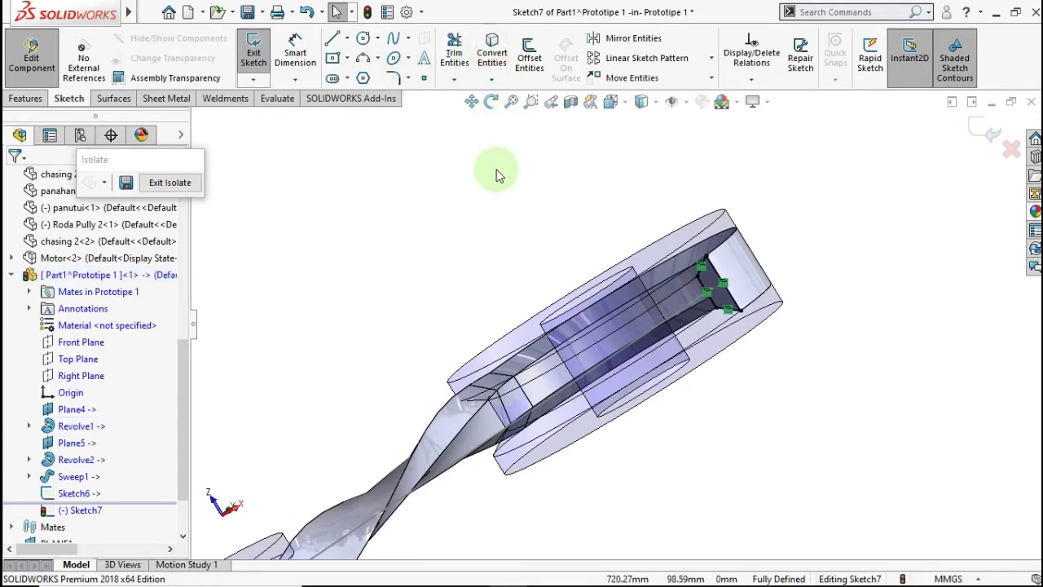
click(27, 99)
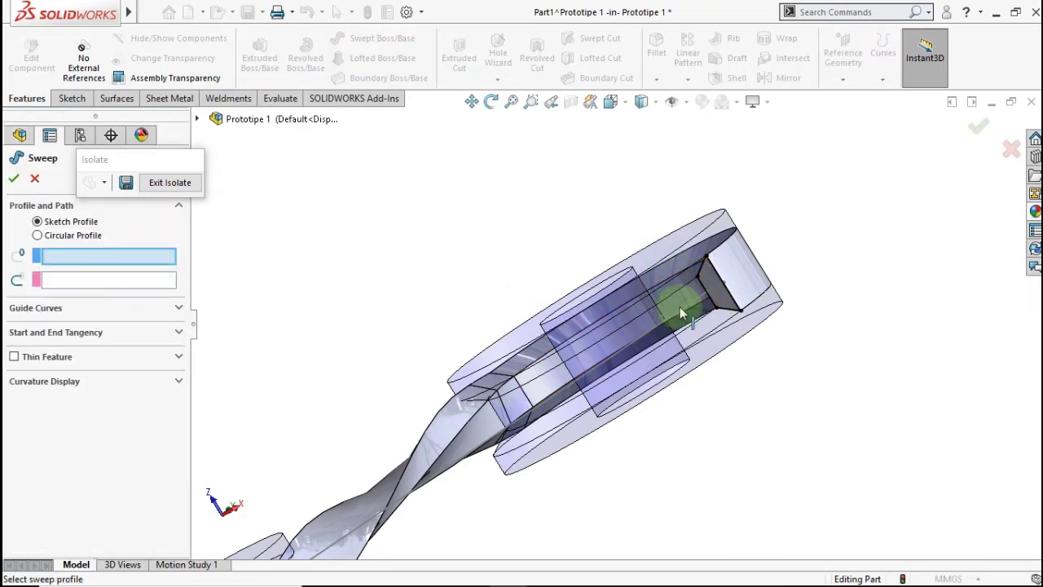
- Assign Sketch7 as the sweep profile and Sketch6 as the path, previewing it in isometric view
click(720, 277)
scroll(524, 389, up, 2)
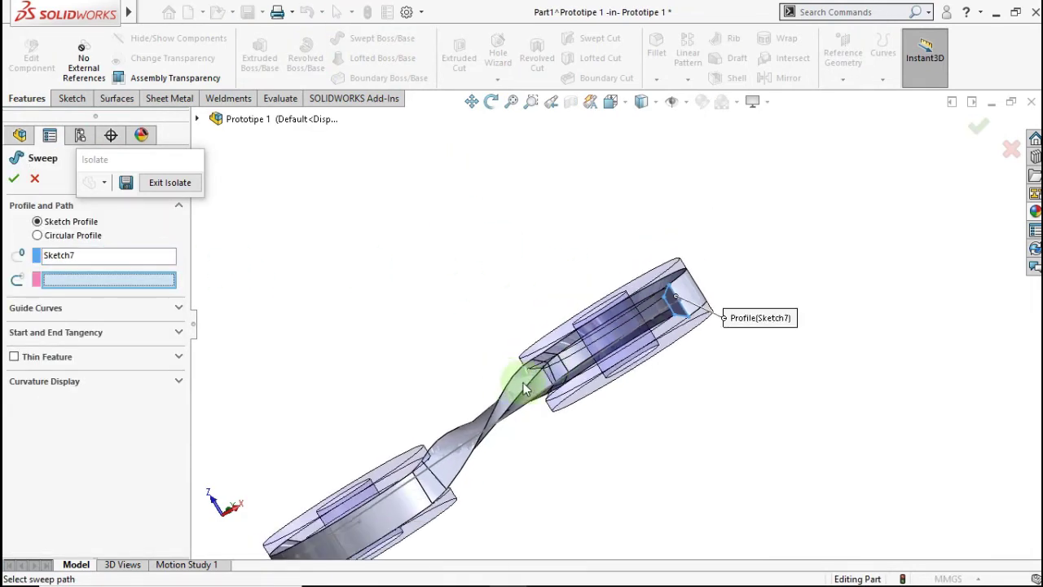
middle_drag(518, 392, 543, 421)
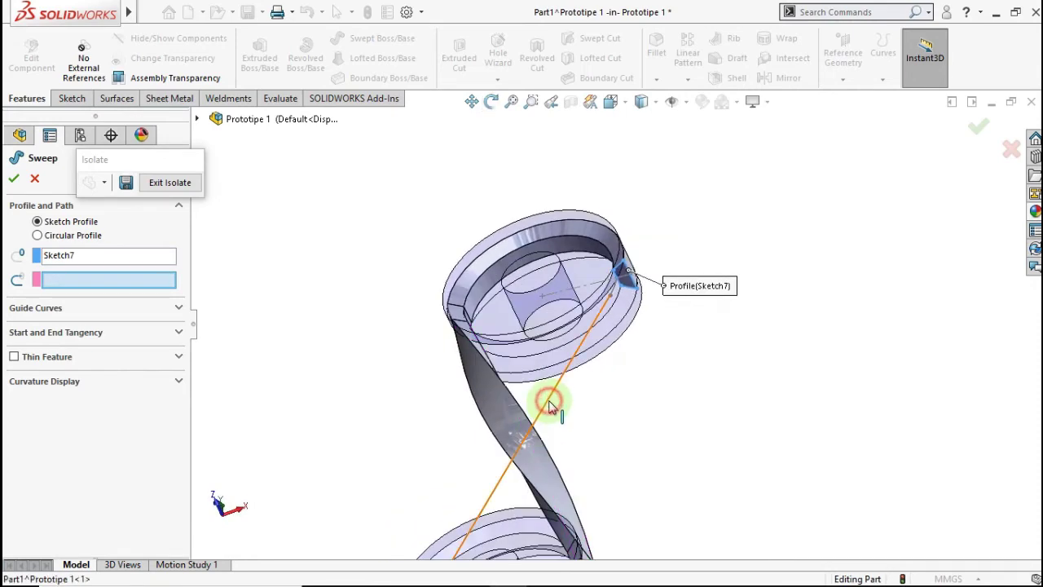
click(549, 405)
middle_drag(552, 384, 461, 438)
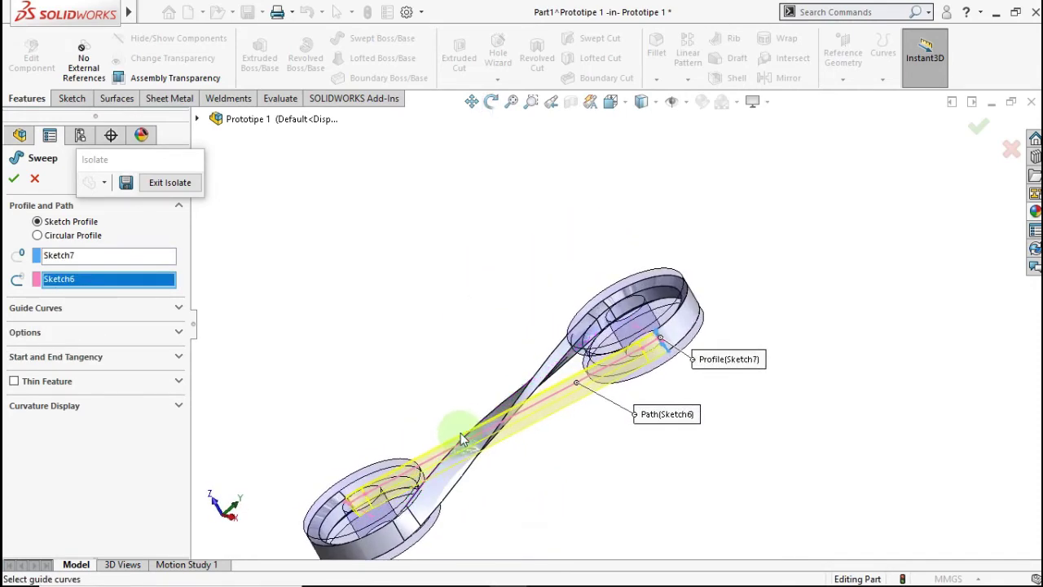
key(ctrl+7)
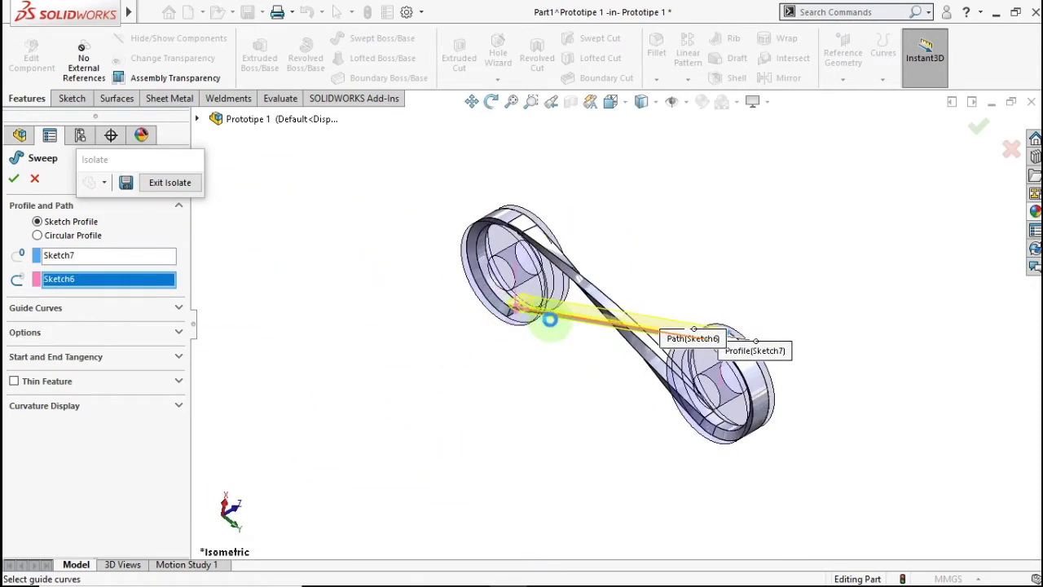
scroll(550, 320, down, 3)
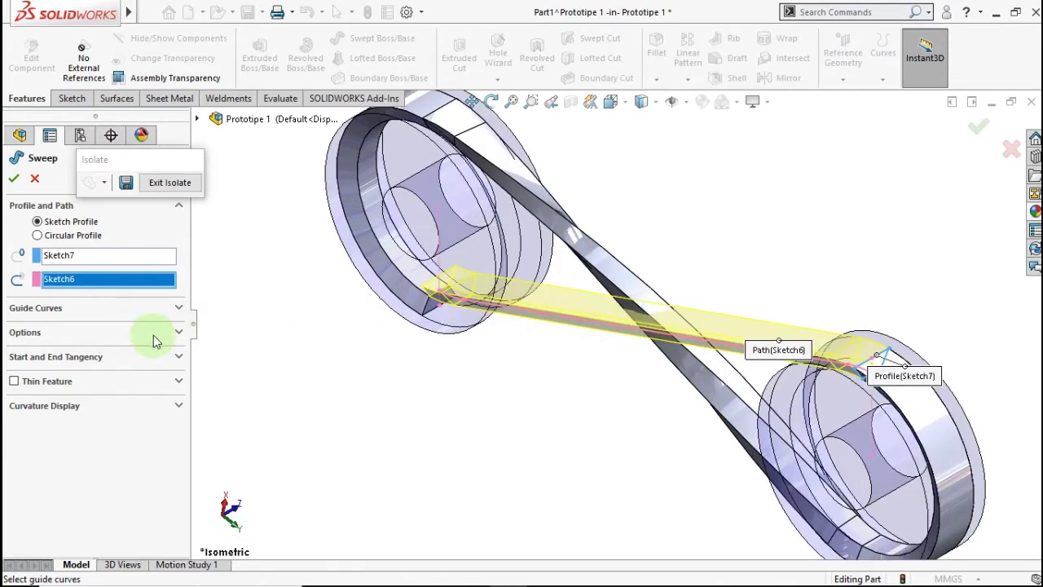
- Give the sweep a specified 179° twist in reversed direction and create Sweep3
click(174, 333)
click(133, 395)
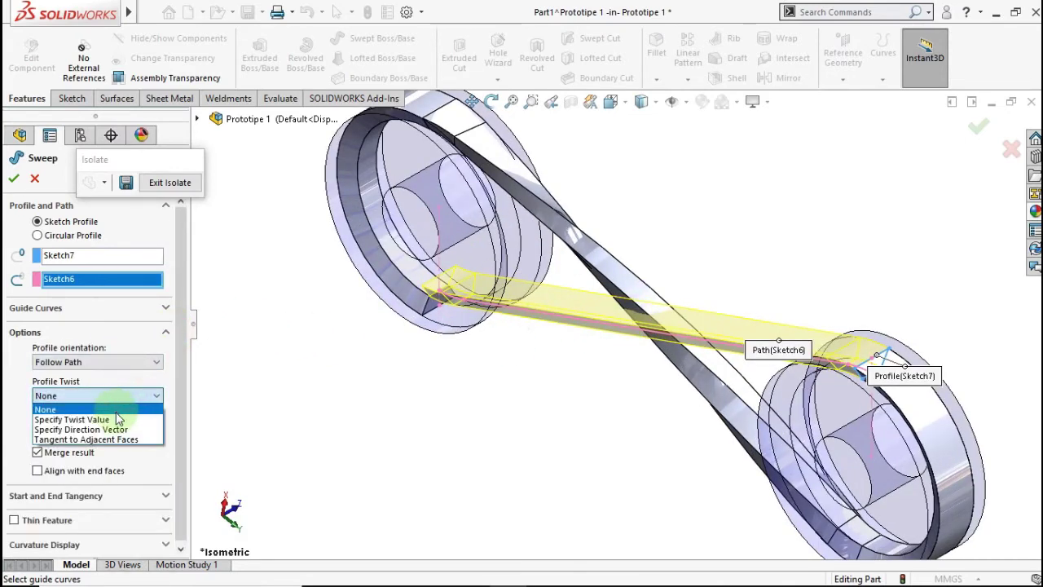
click(115, 417)
text(180)
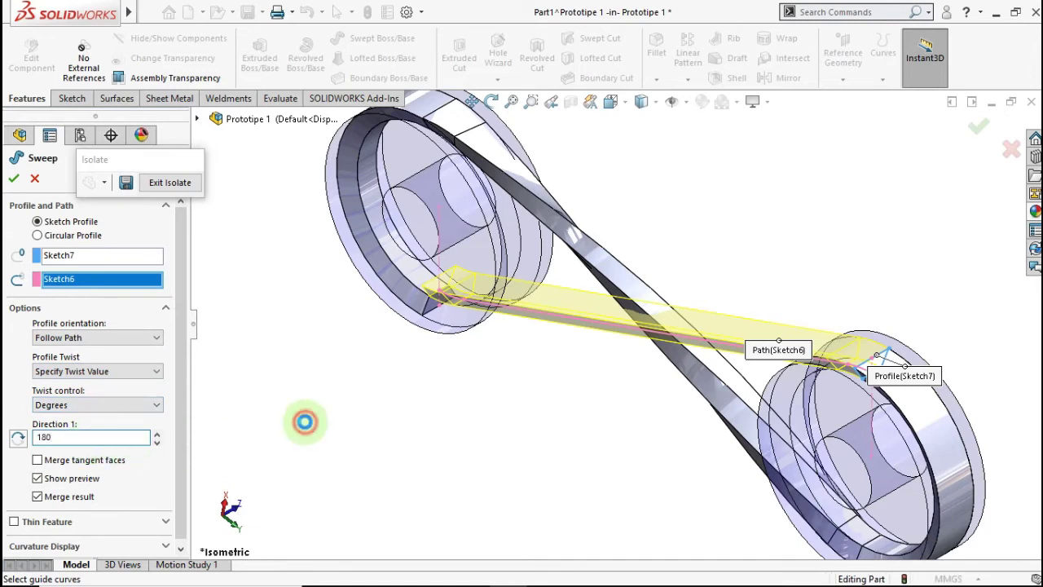
click(304, 422)
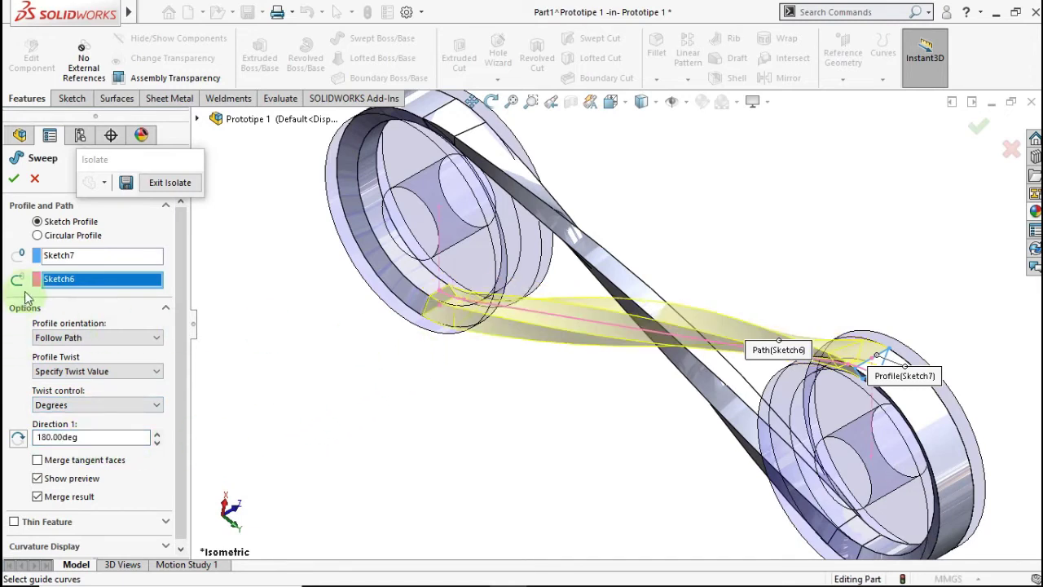
click(17, 439)
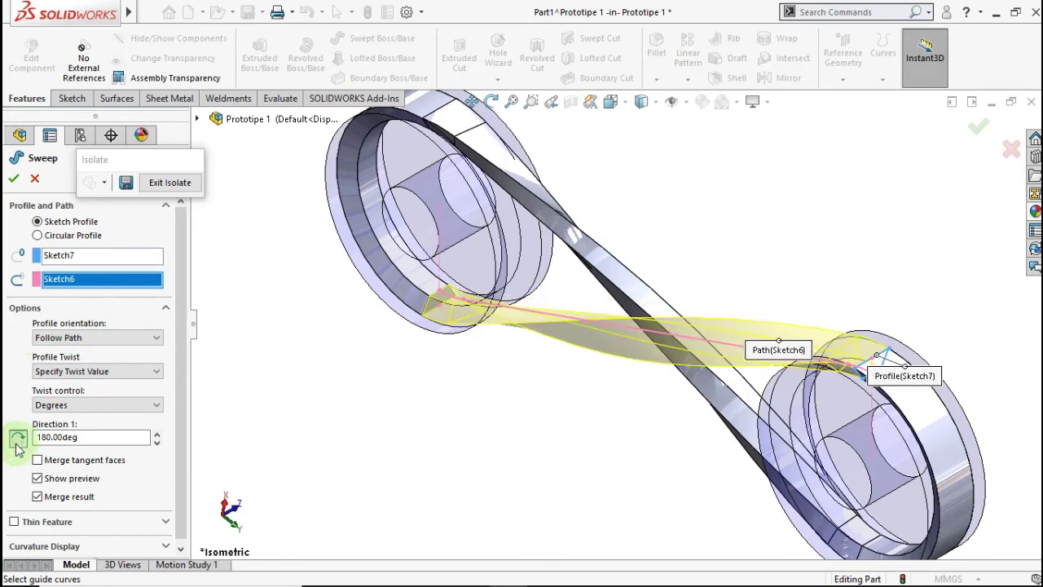
middle_drag(537, 345, 517, 372)
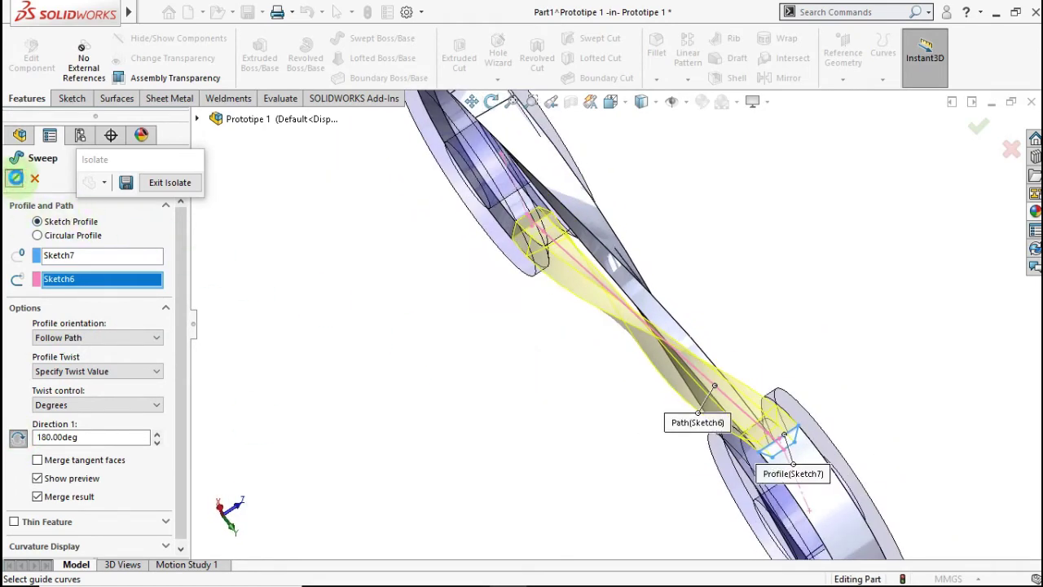
click(15, 178)
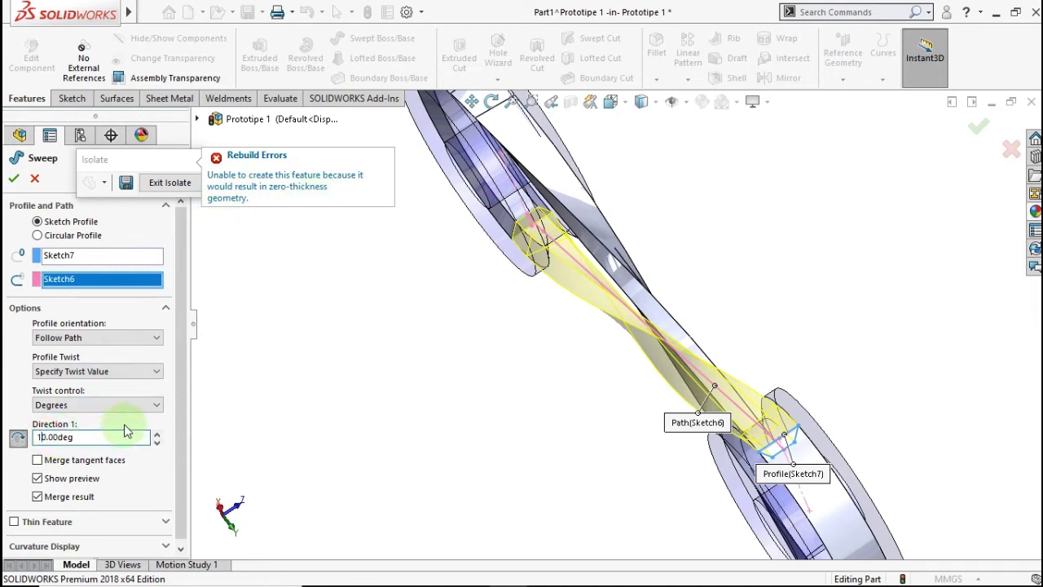
text(79)
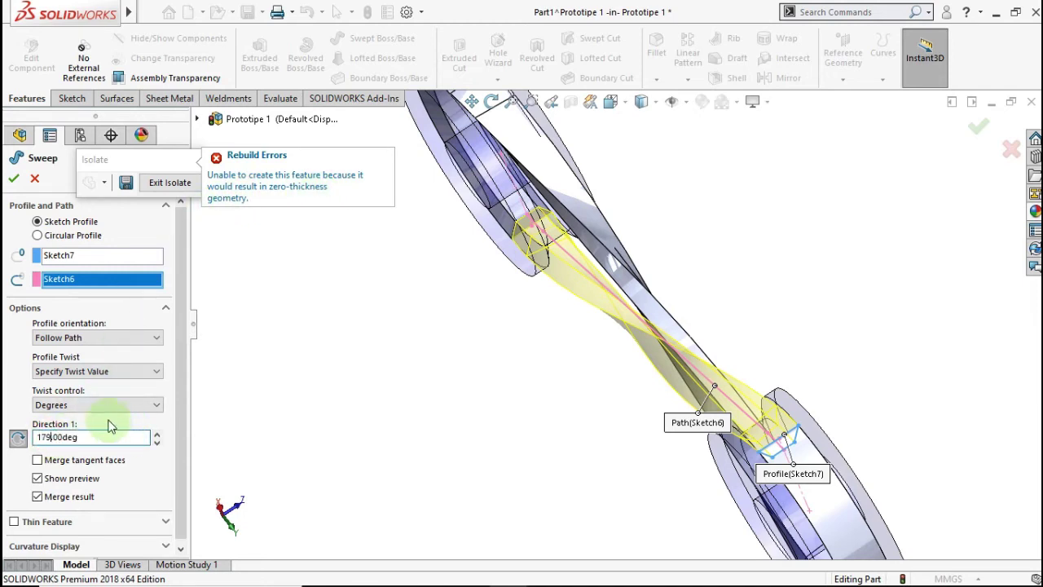
click(14, 181)
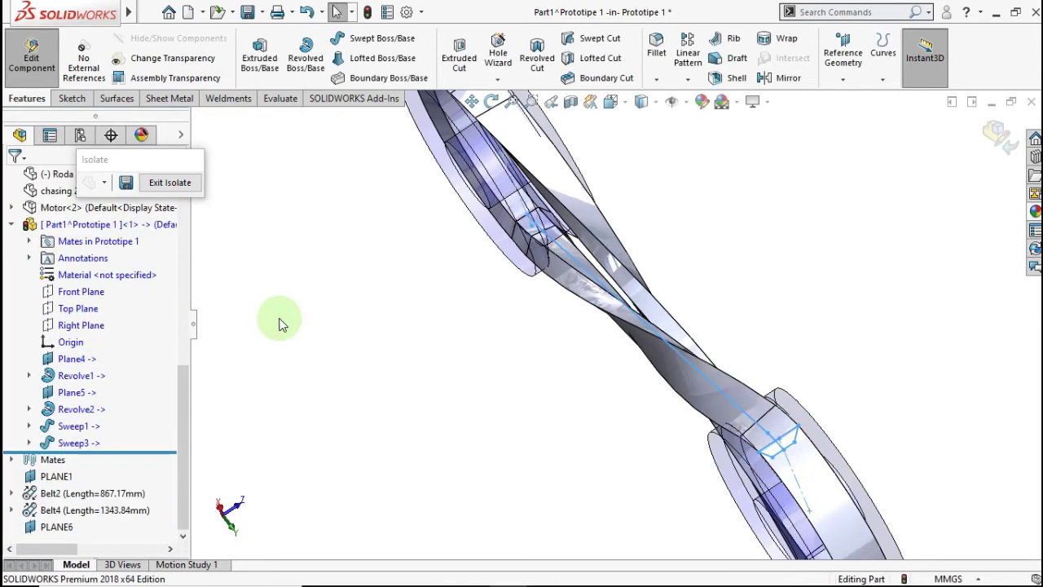
- Colour the belt part black and exit part editing back to the Prototipe 1 assembly
mouse_move(374, 388)
middle_down()
mouse_move(419, 298)
mouse_move(465, 307)
mouse_move(414, 357)
mouse_move(687, 252)
mouse_move(603, 286)
middle_up()
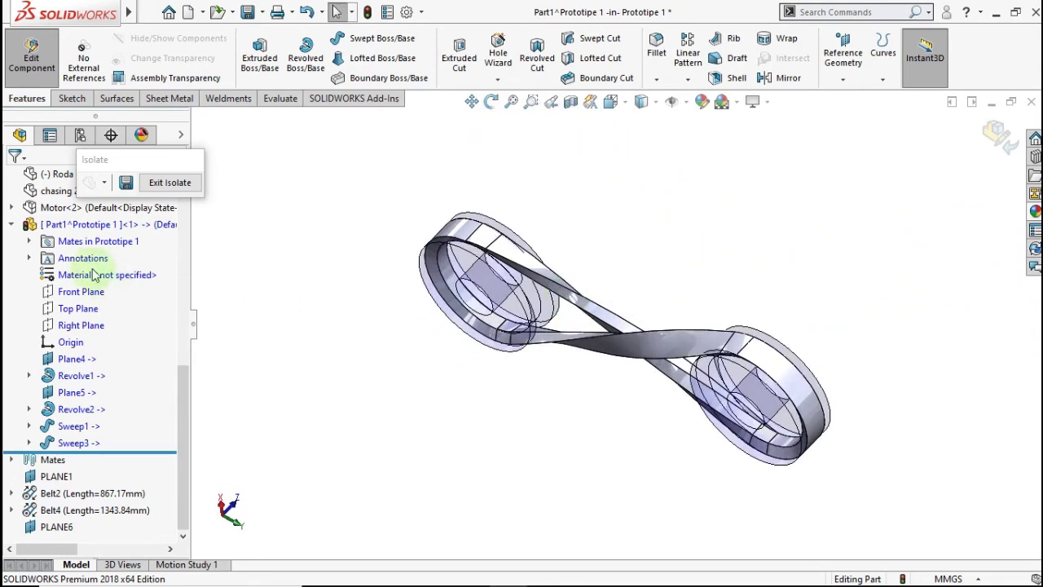
click(71, 226)
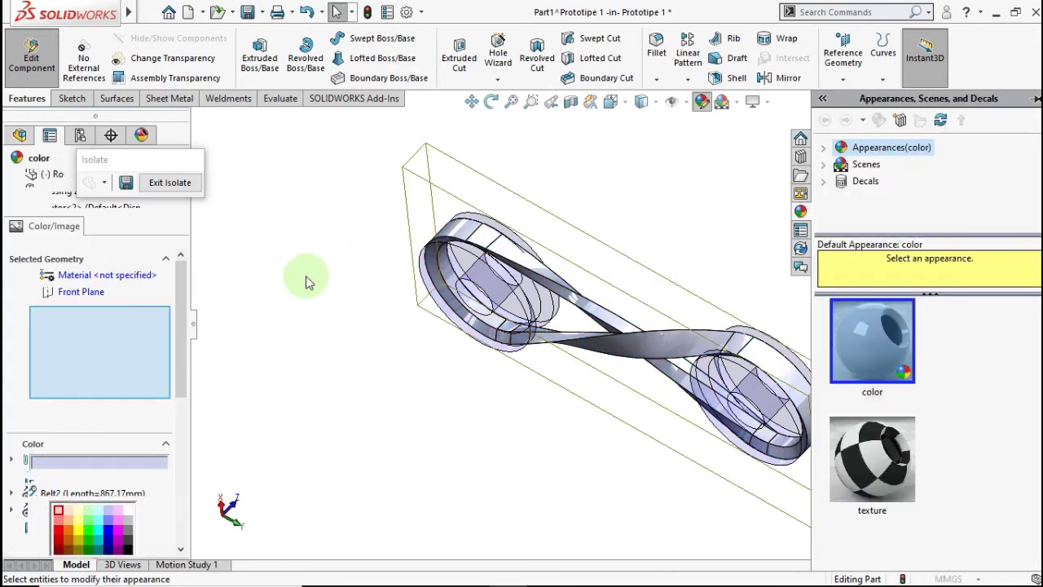
click(128, 548)
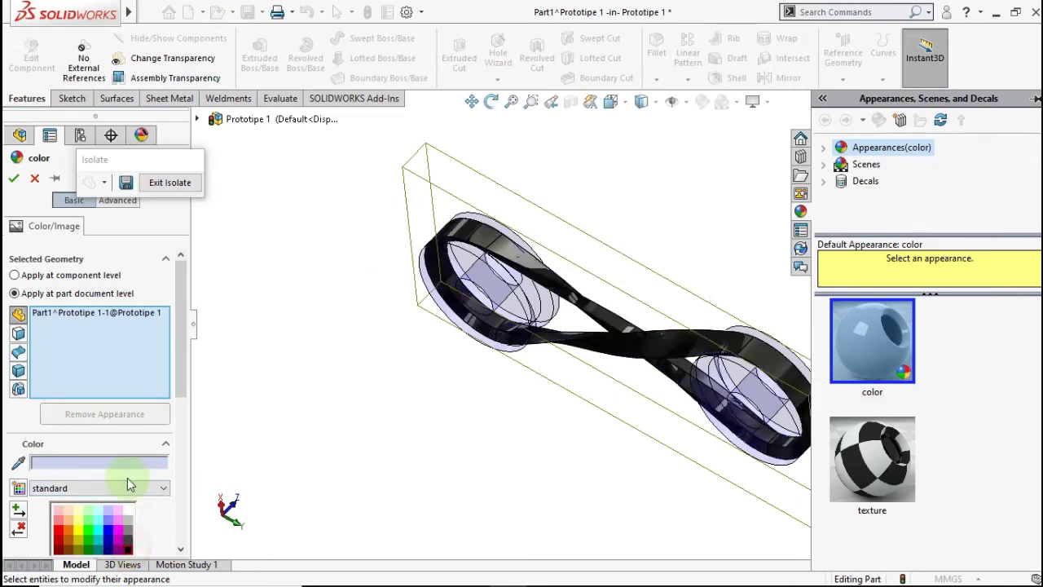
click(15, 180)
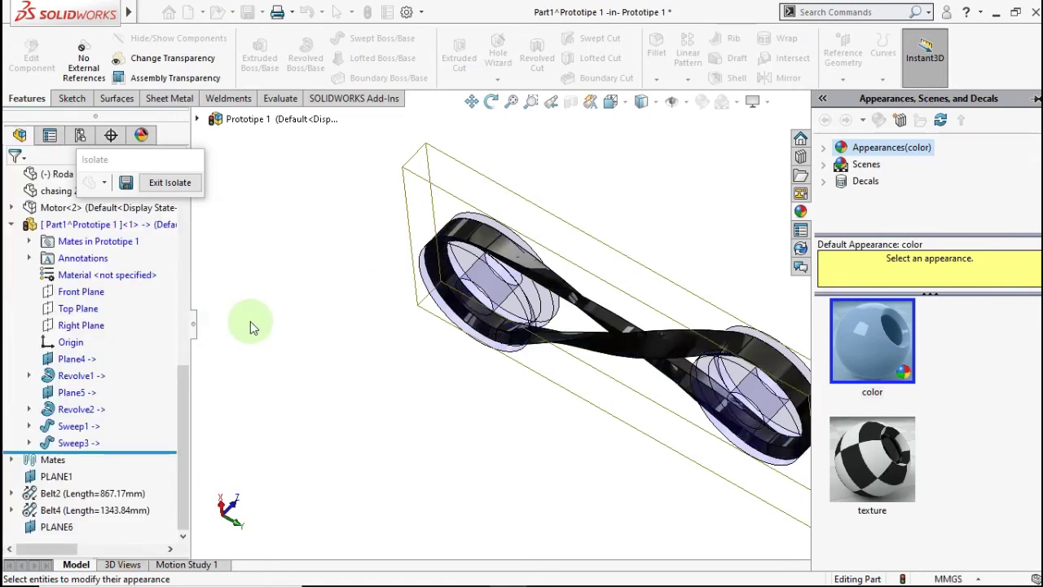
middle_drag(320, 334, 380, 256)
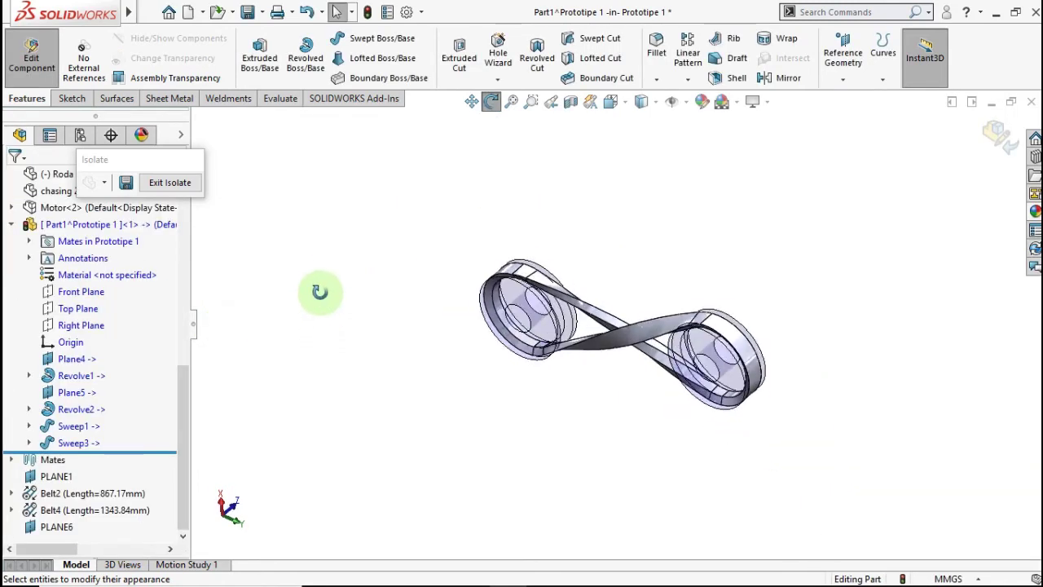
click(988, 135)
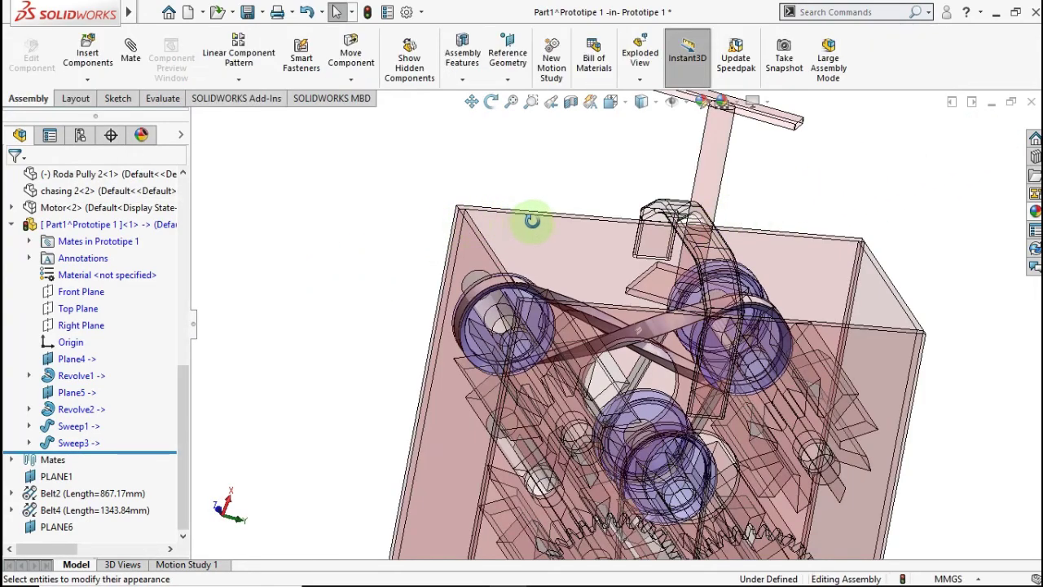
- Inspect the pulleys around the crossed belt, then launch the Mate command
mouse_move(531, 220)
middle_down()
mouse_move(582, 221)
mouse_move(673, 250)
mouse_move(694, 296)
mouse_move(625, 282)
mouse_move(622, 315)
mouse_move(489, 314)
mouse_move(535, 380)
middle_up()
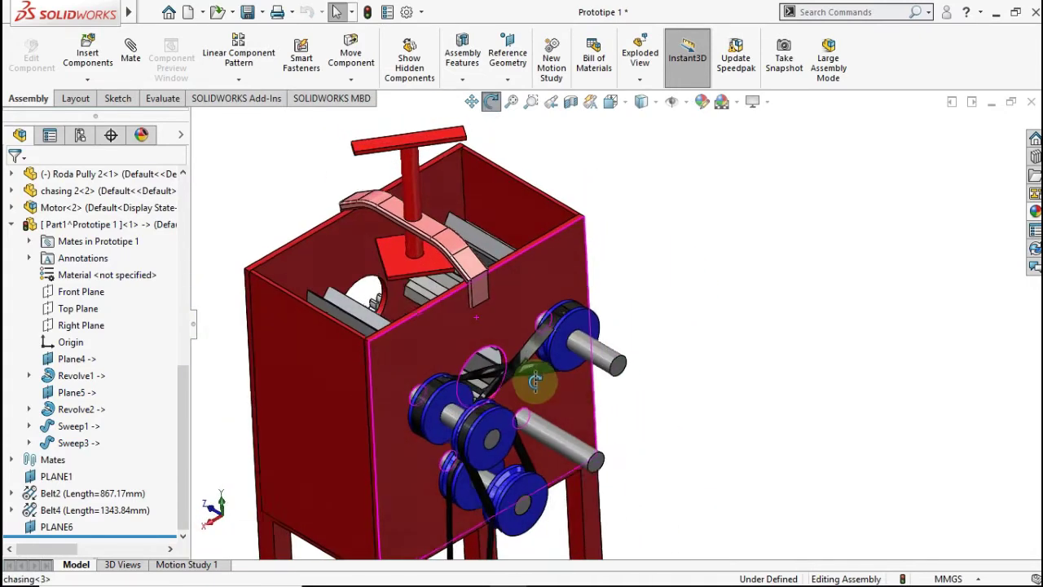
scroll(469, 387, down, 4)
click(484, 439)
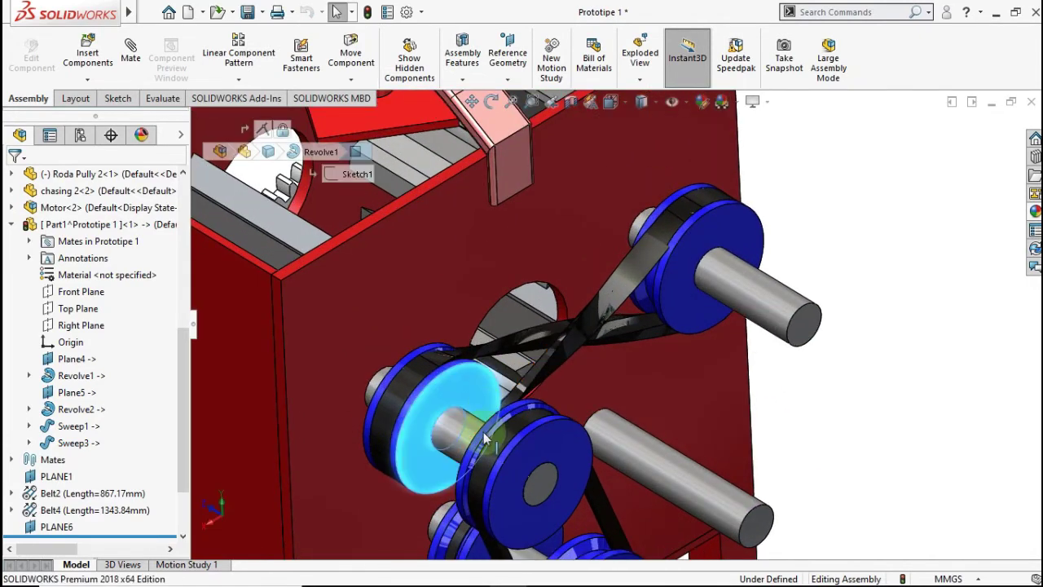
click(677, 319)
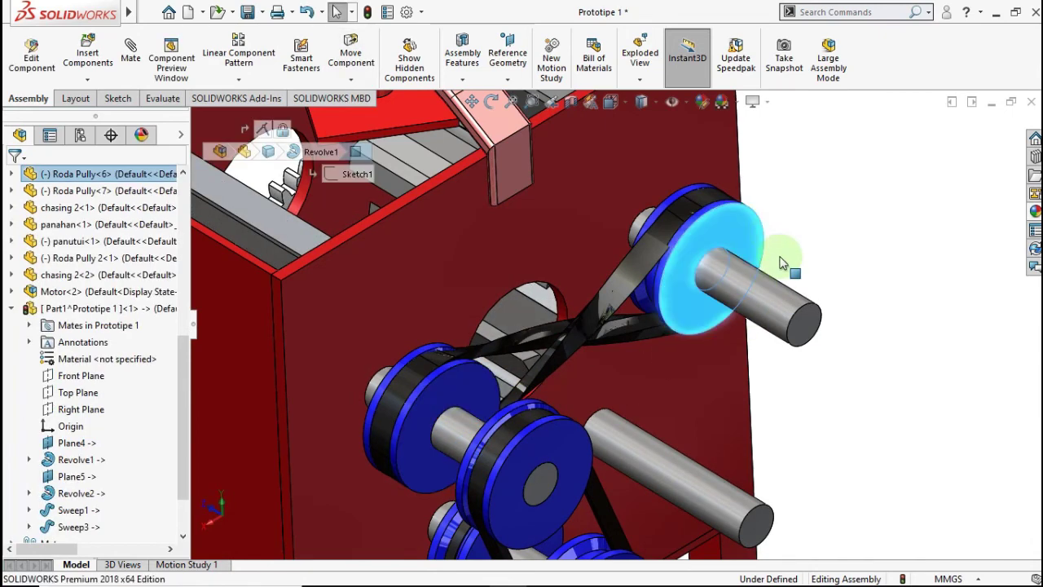
click(833, 210)
middle_drag(629, 277, 626, 282)
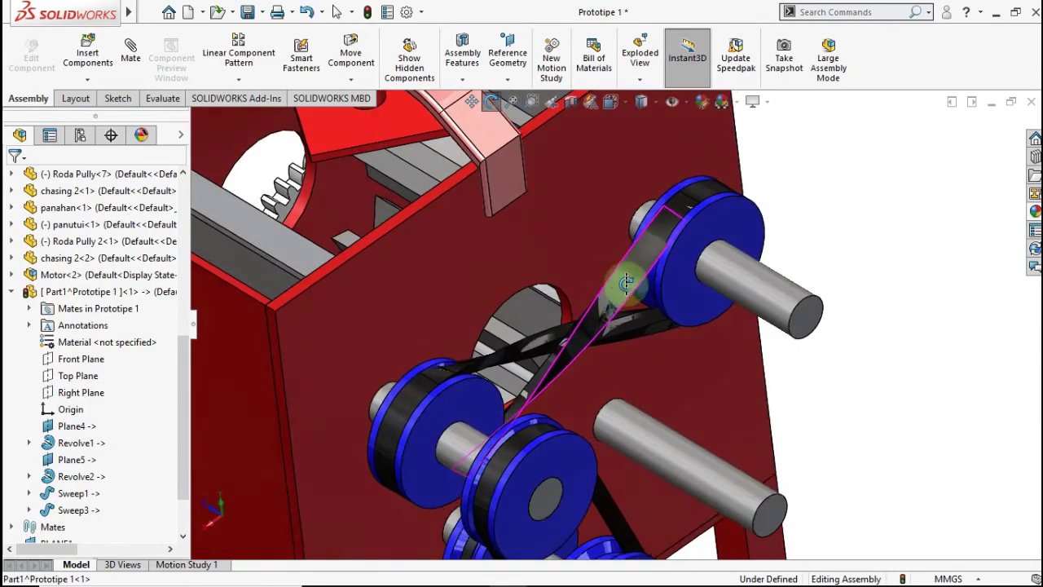
scroll(593, 277, up, 5)
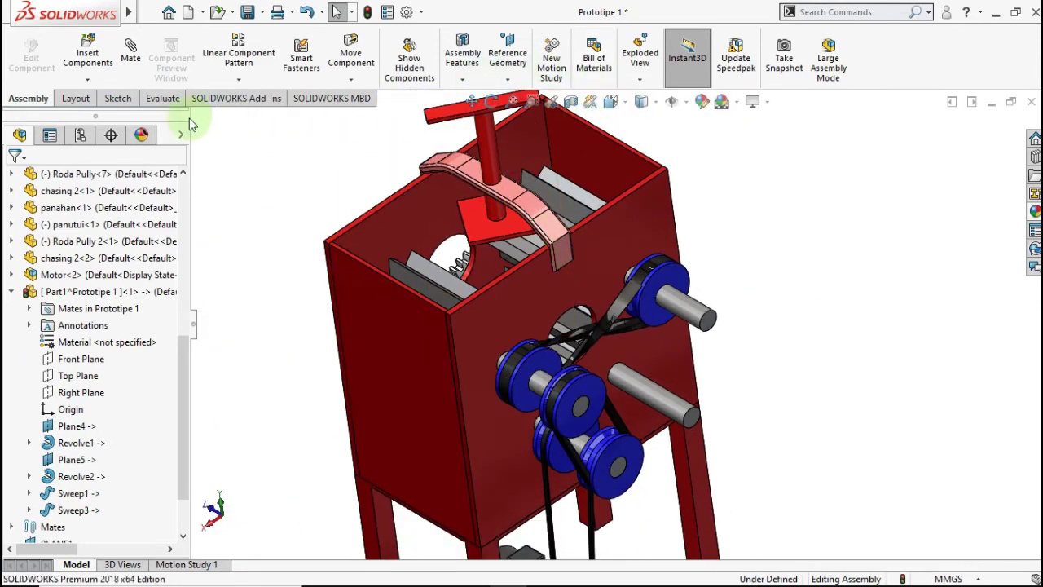
click(139, 63)
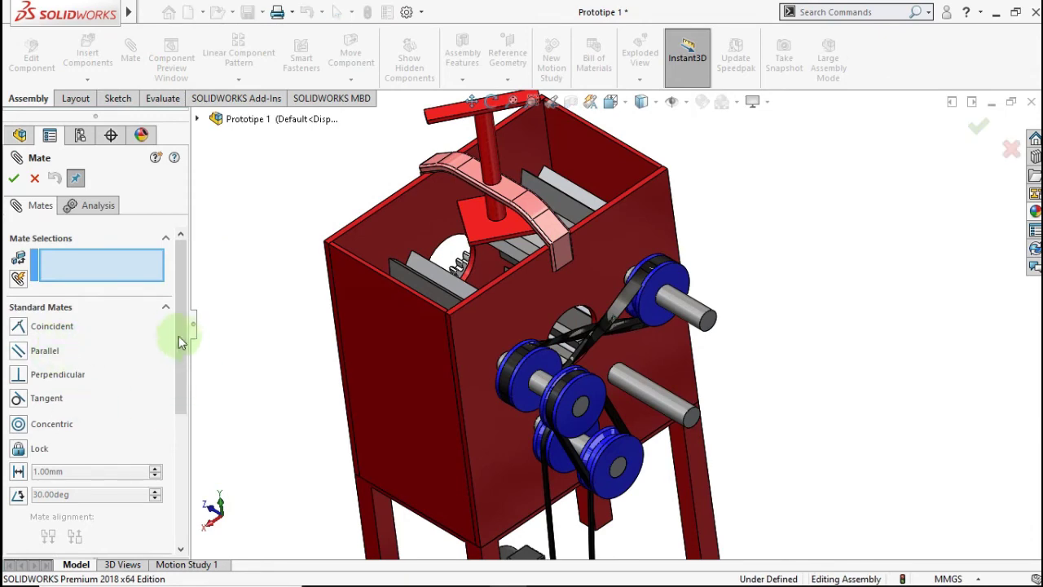
- Switch from Standard to Mechanical Mates and choose the Gear mate type
click(167, 306)
click(140, 359)
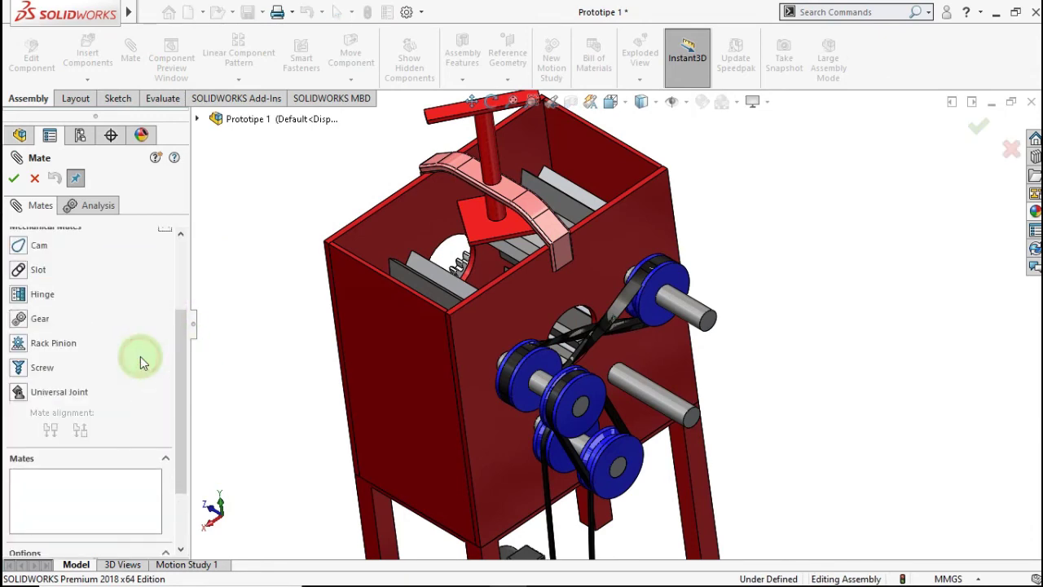
click(19, 318)
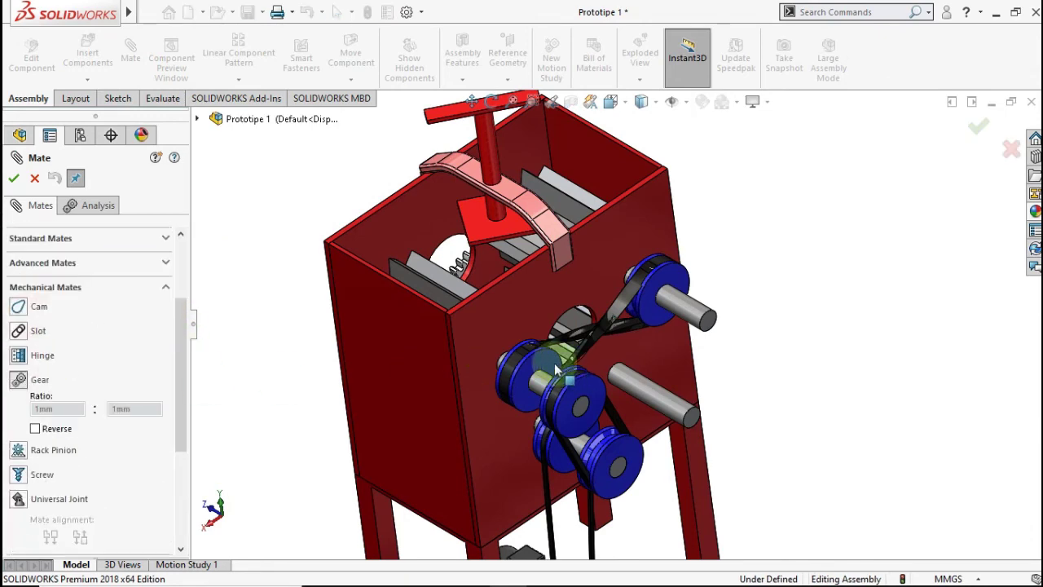
scroll(554, 362, down, 3)
scroll(505, 338, down, 3)
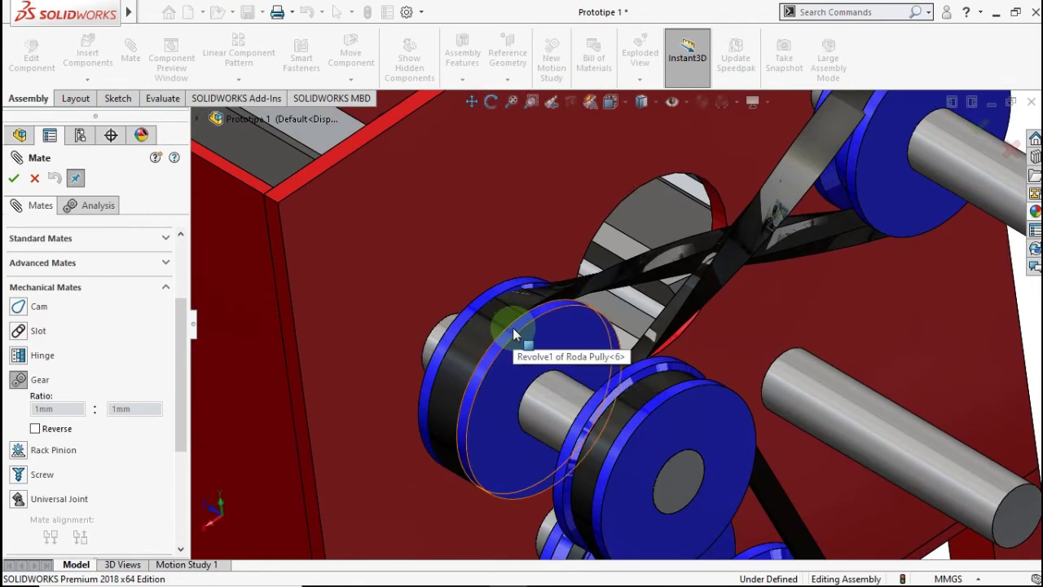
- Link Roda Pully<6> and the second pulley's circular edges as GearMate2, ratio 150mm:150mm
click(513, 328)
mouse_move(826, 264)
middle_down()
mouse_move(840, 184)
mouse_move(786, 204)
middle_up()
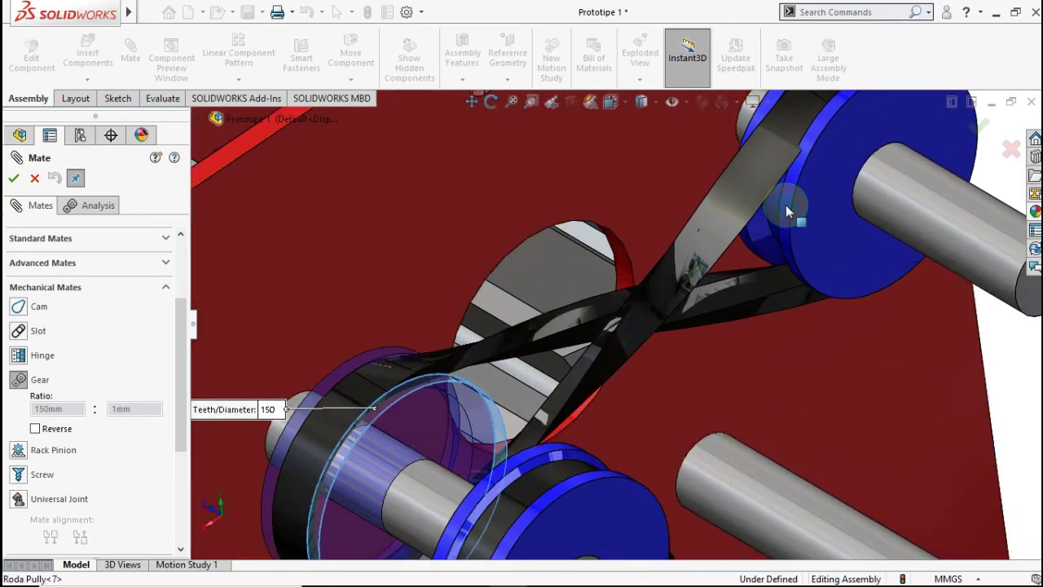
click(788, 209)
scroll(795, 253, up, 3)
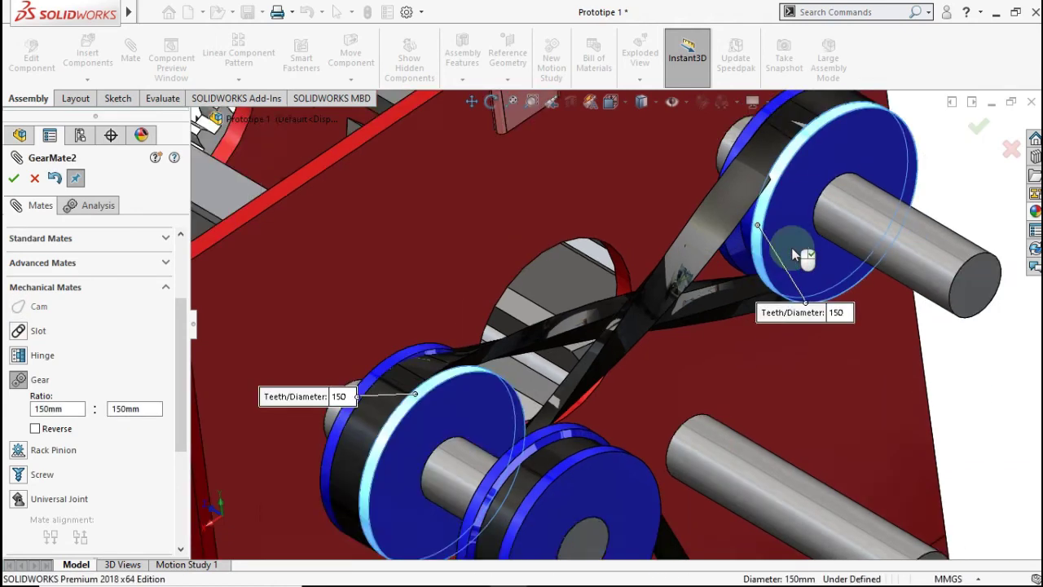
scroll(795, 253, up, 2)
scroll(794, 253, up, 2)
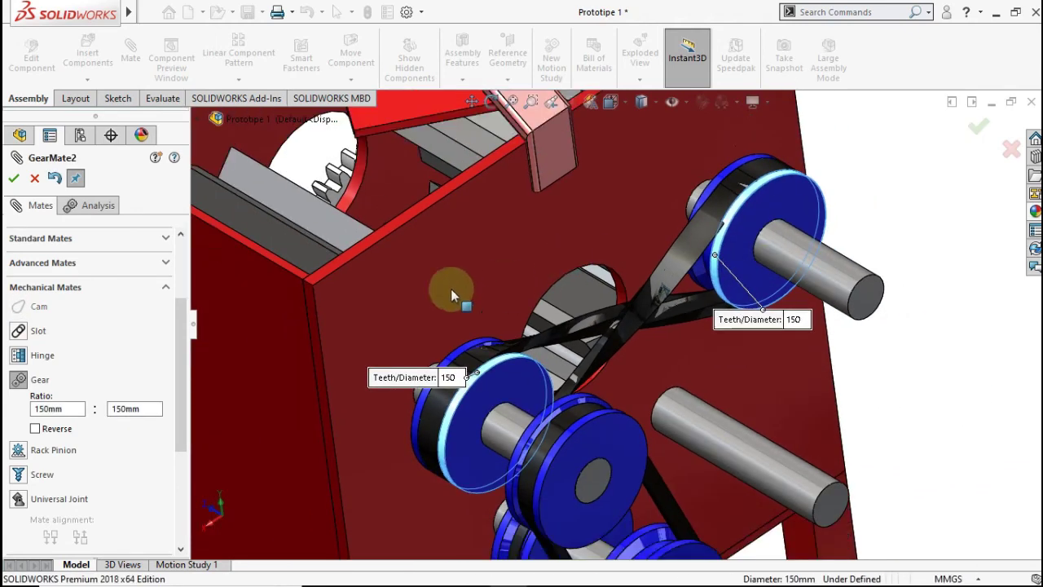
click(15, 180)
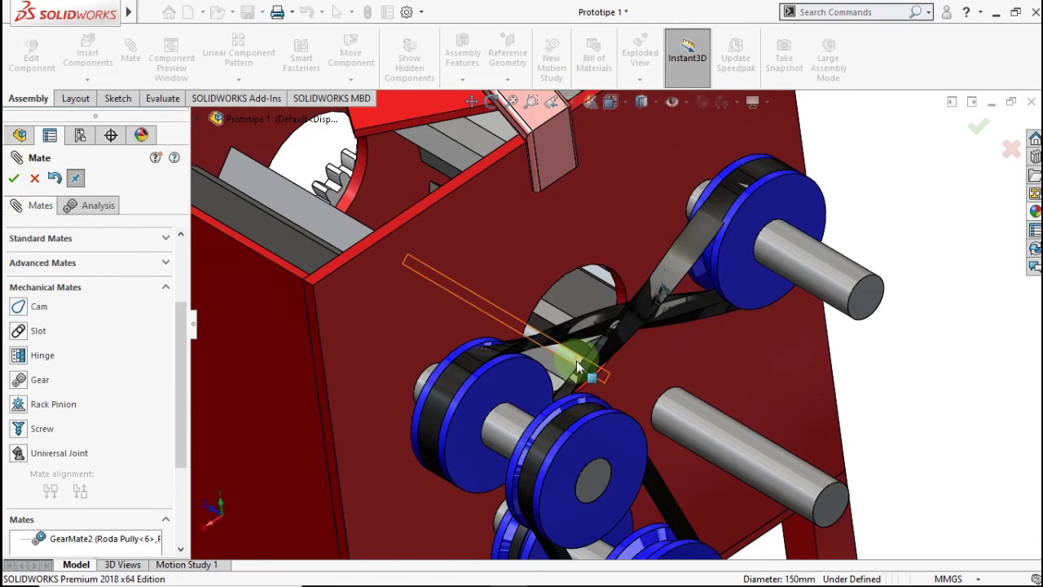
scroll(577, 369, up, 5)
mouse_move(571, 383)
middle_down()
mouse_move(587, 398)
mouse_move(584, 376)
middle_up()
scroll(587, 398, down, 3)
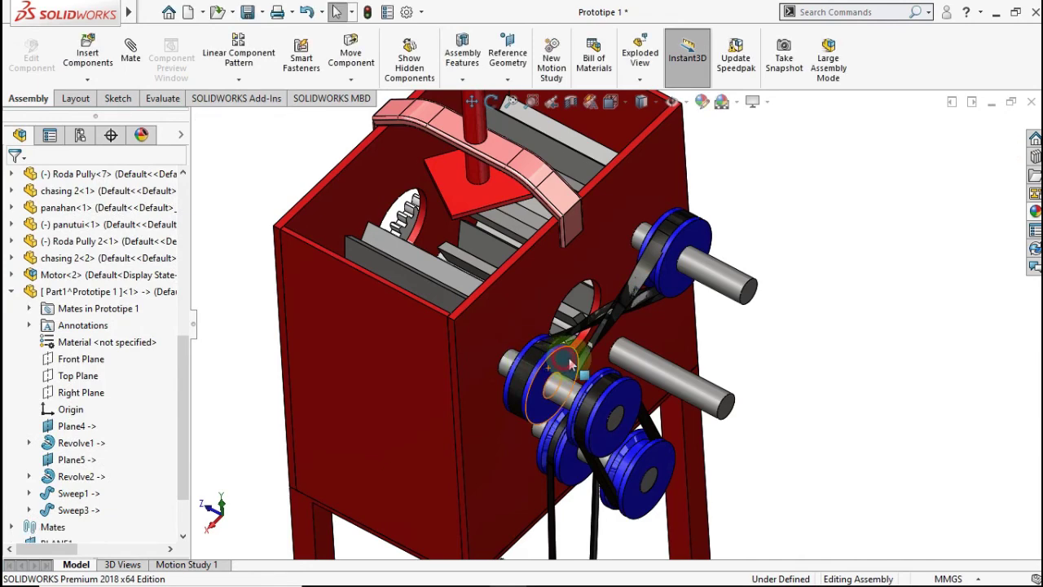
- Drag the mated pulleys to check the belt drive moves the mechanism
click(547, 412)
mouse_move(484, 369)
mouse_down()
mouse_move(515, 334)
mouse_move(599, 383)
mouse_up()
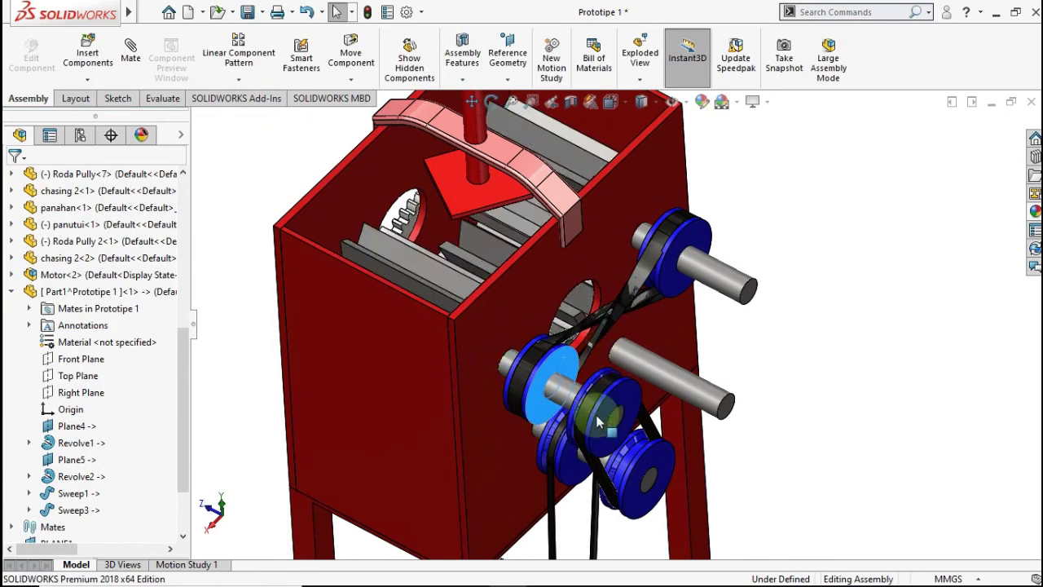
scroll(599, 383, up, 2)
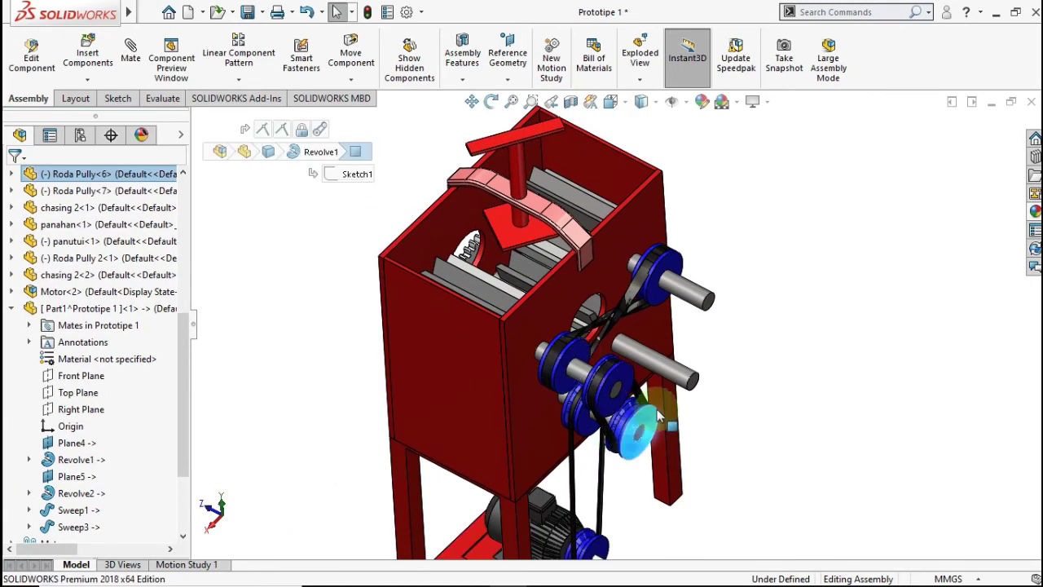
drag(637, 426, 584, 461)
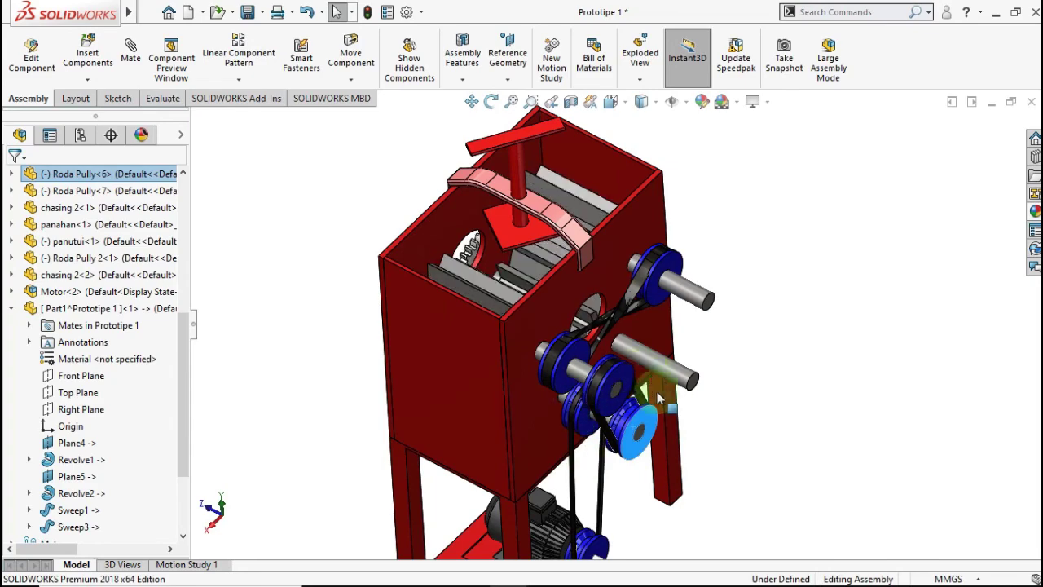
scroll(644, 423, up, 1)
- Collapse the belt part in the tree and show the whole machine in isometric view
middle_drag(494, 357, 600, 254)
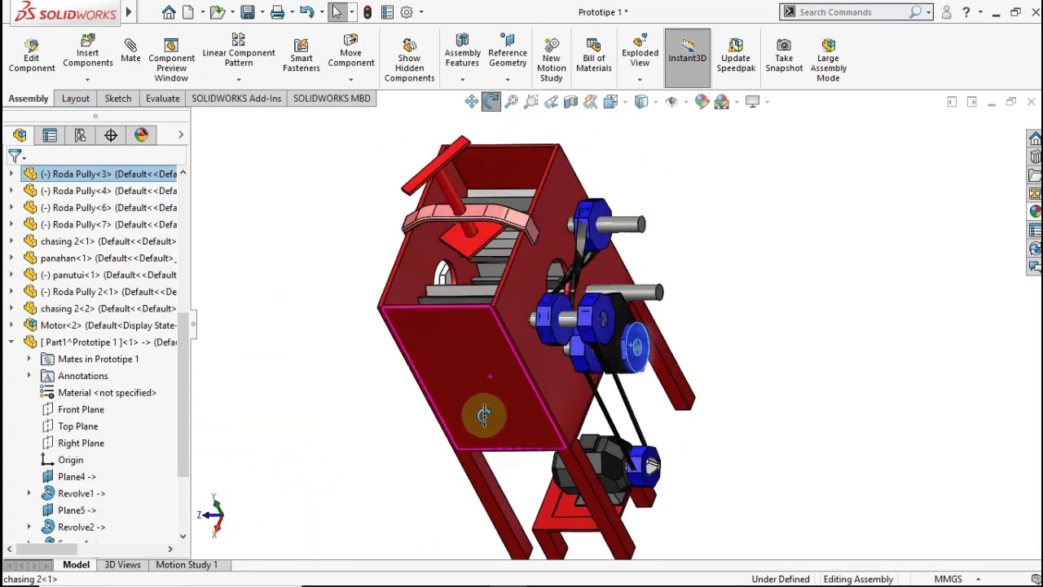
scroll(605, 247, down, 1)
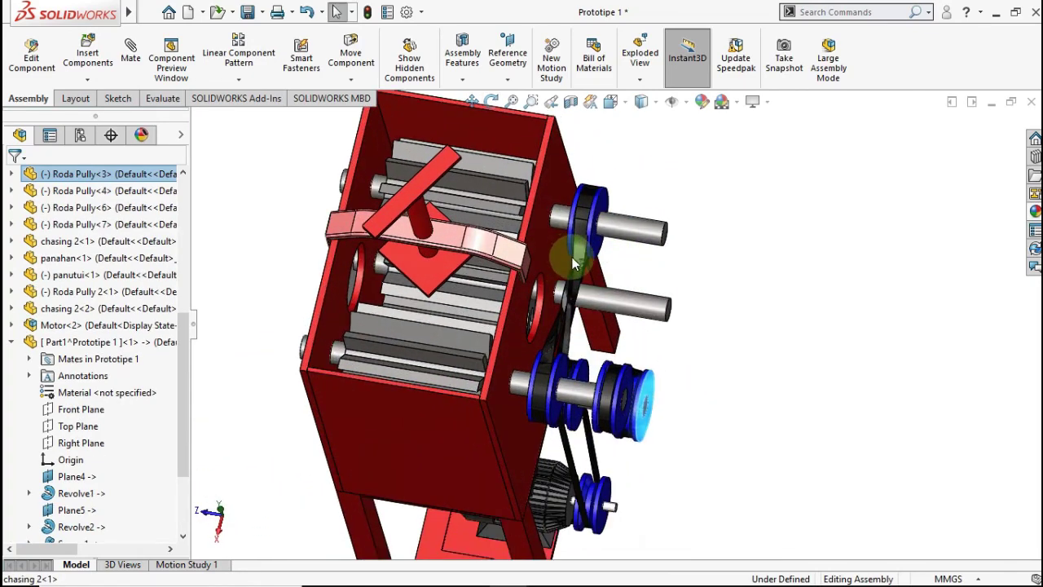
scroll(604, 247, down, 1)
scroll(605, 247, down, 2)
scroll(605, 247, down, 1)
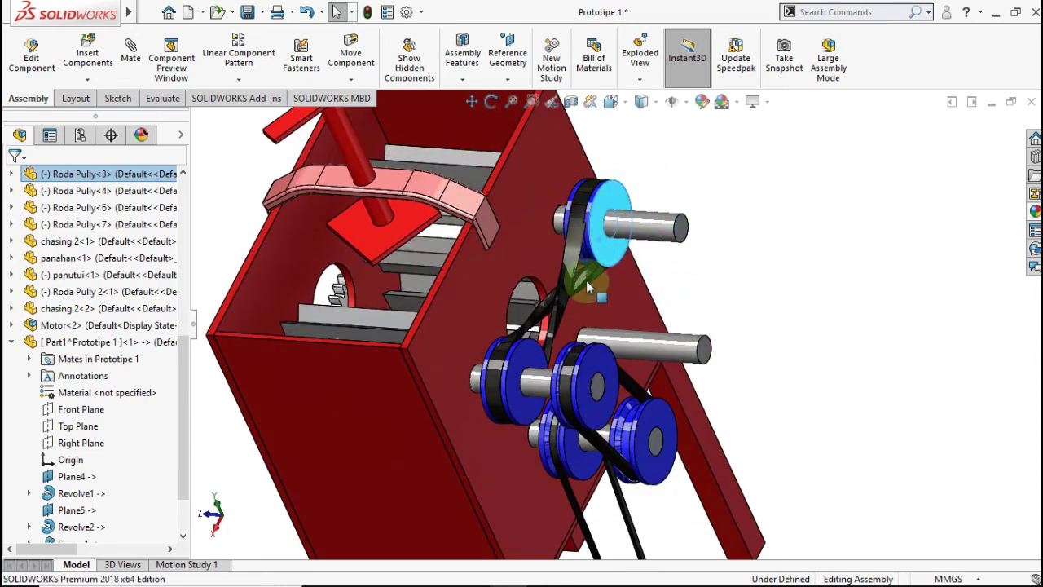
click(586, 281)
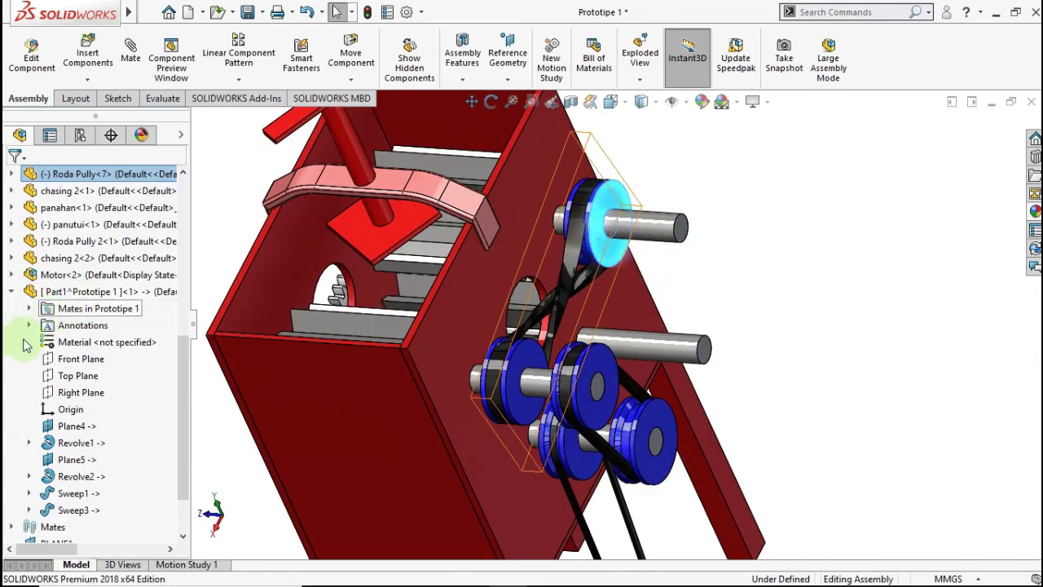
click(11, 293)
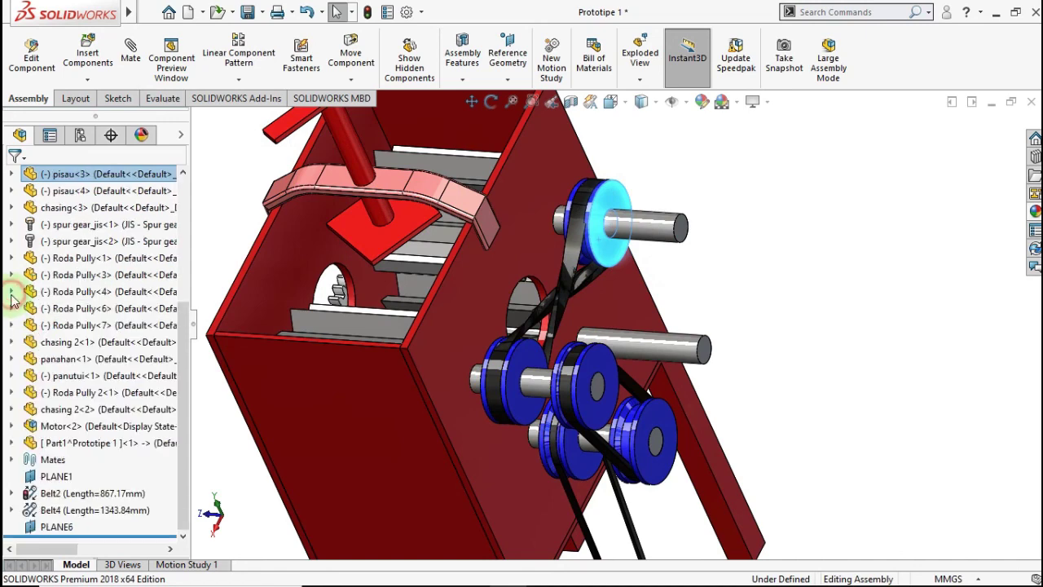
click(821, 302)
key(ctrl+7)
click(463, 479)
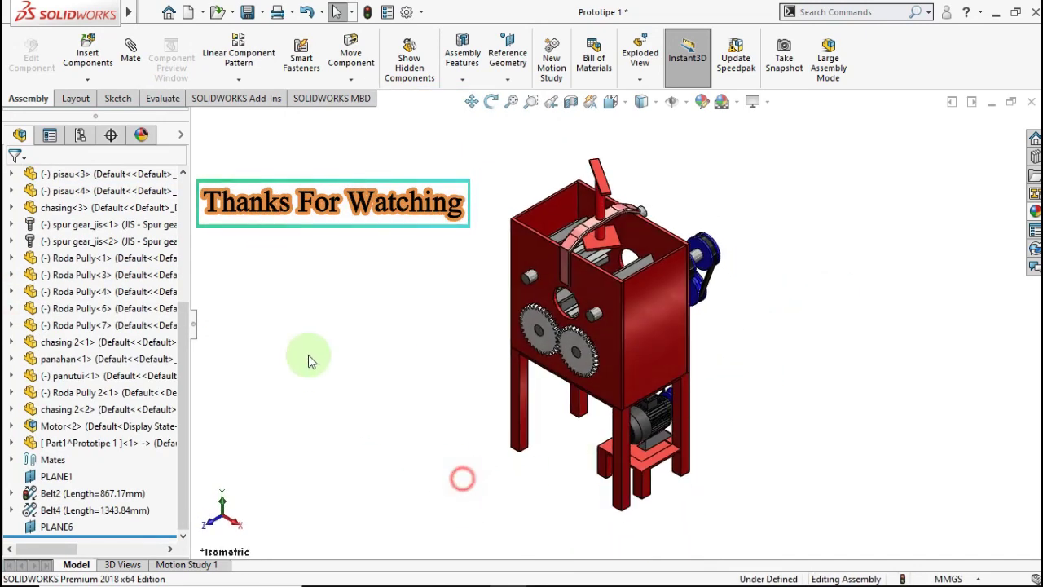